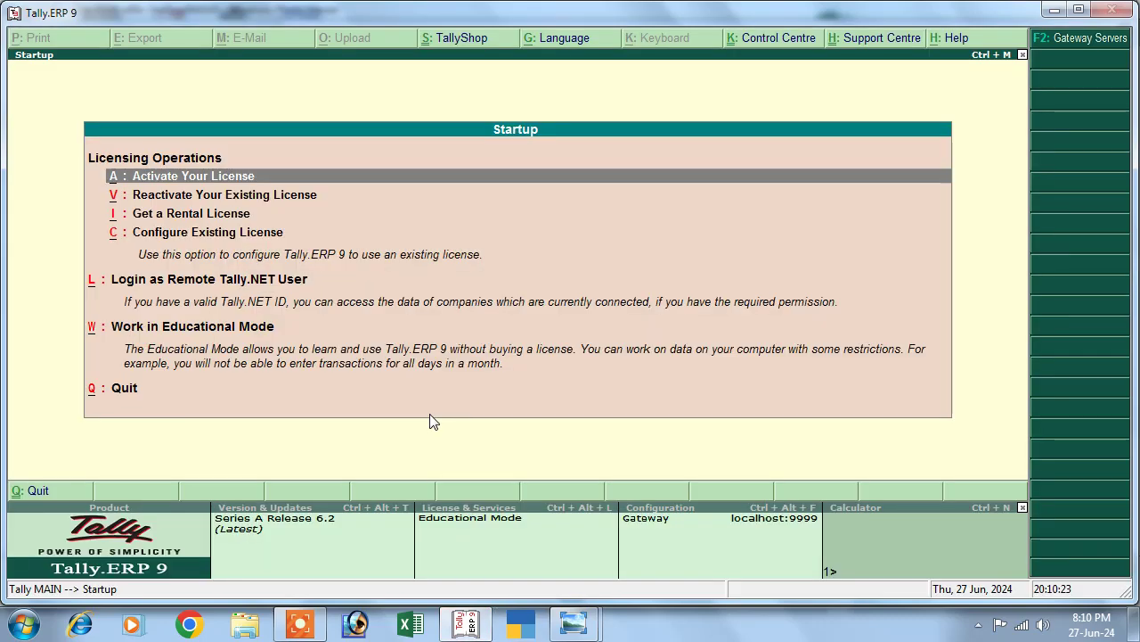
# Enter Educational Mode and open the creation form for a new company
pyautogui.press('Escape')
pyautogui.press('n')
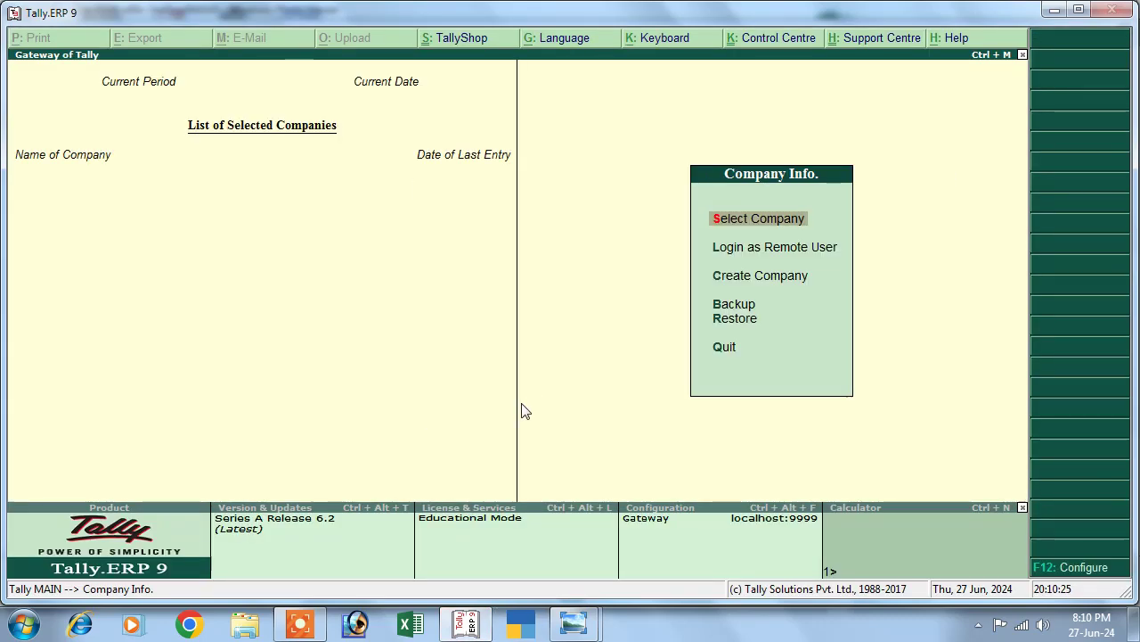
pyautogui.press('Down')
pyautogui.press('Down')
pyautogui.press('Return')
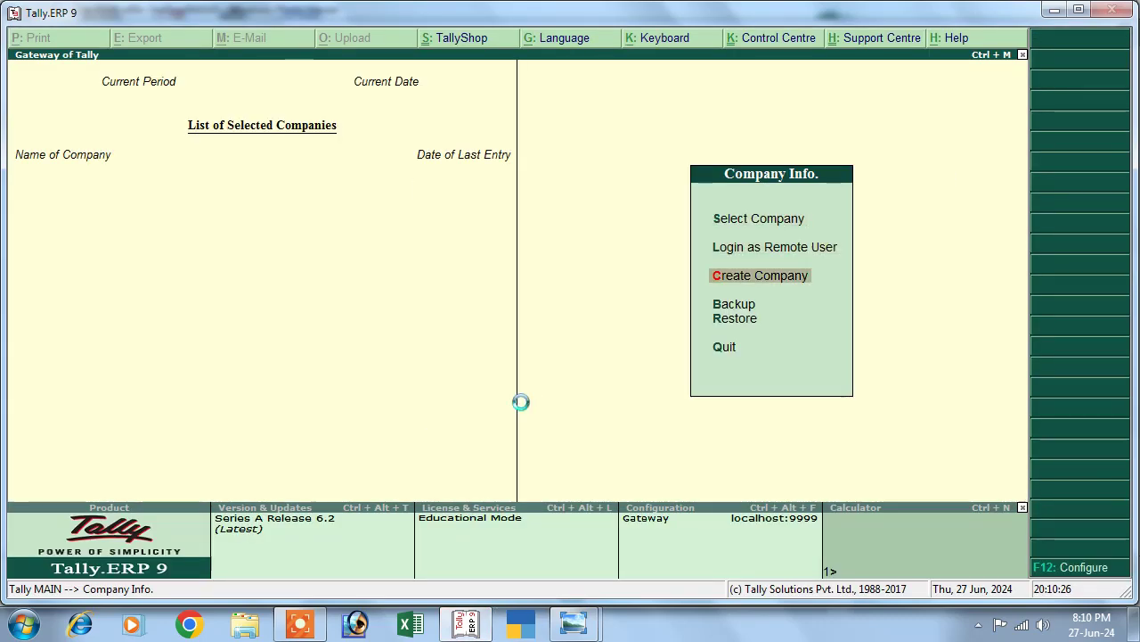
# Create the company Abc with Bihar as its state and save it with the remaining default details
pyautogui.write('Abc')
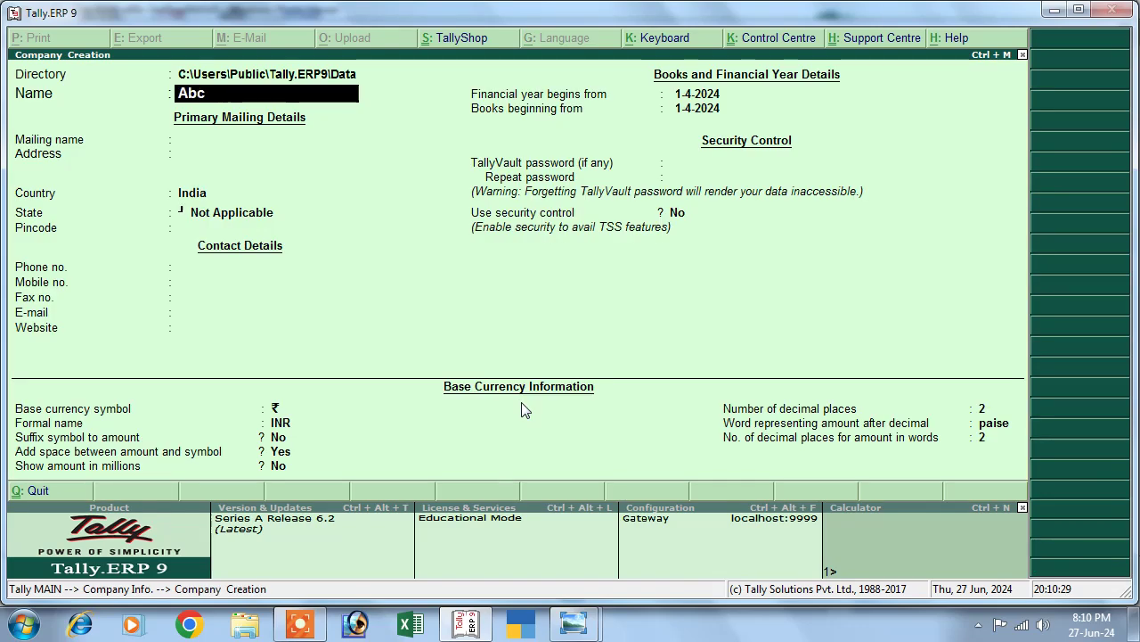
pyautogui.press('Return')
pyautogui.press('Return')
pyautogui.press('Return')
pyautogui.press('Return')
pyautogui.write('b')
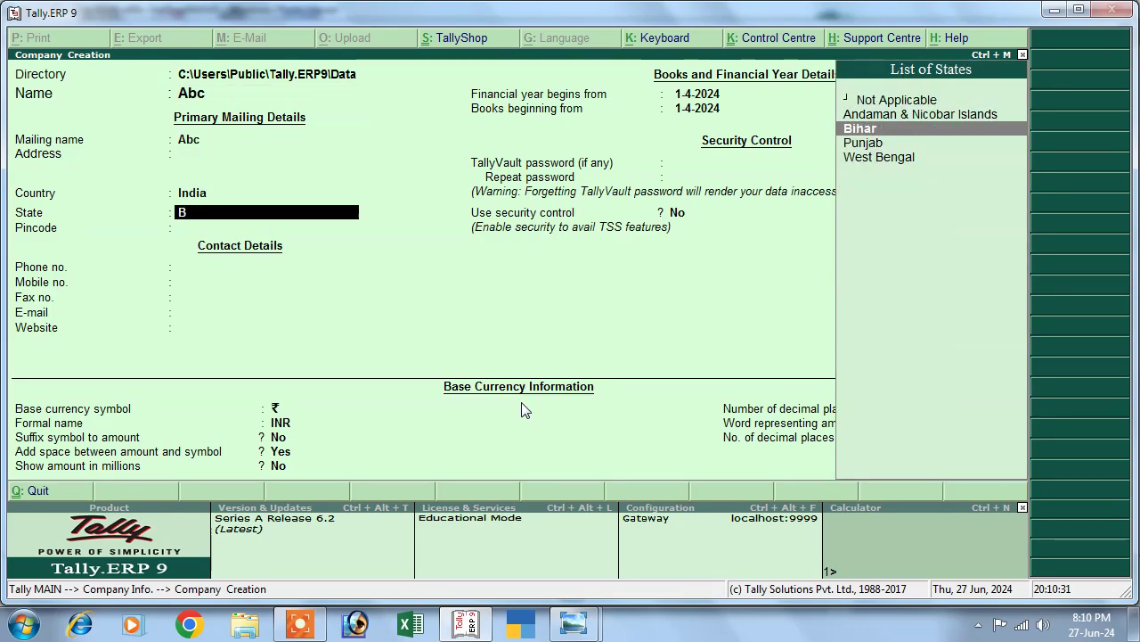
pyautogui.press('Return')
pyautogui.press('Return')
pyautogui.press('Return')
pyautogui.hotkey('ctrl', 'a')
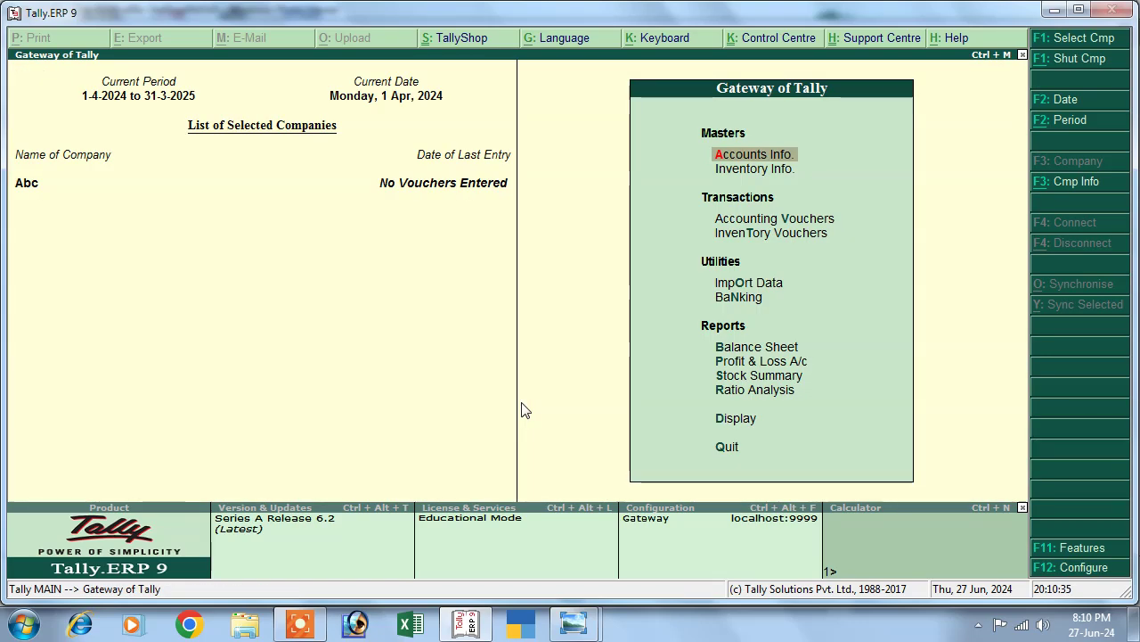
# Open accounting voucher entry, consult the transaction list image, and switch to a Receipt voucher in Tally.ERP 9
pyautogui.click(750, 223)
pyautogui.click(750, 222)
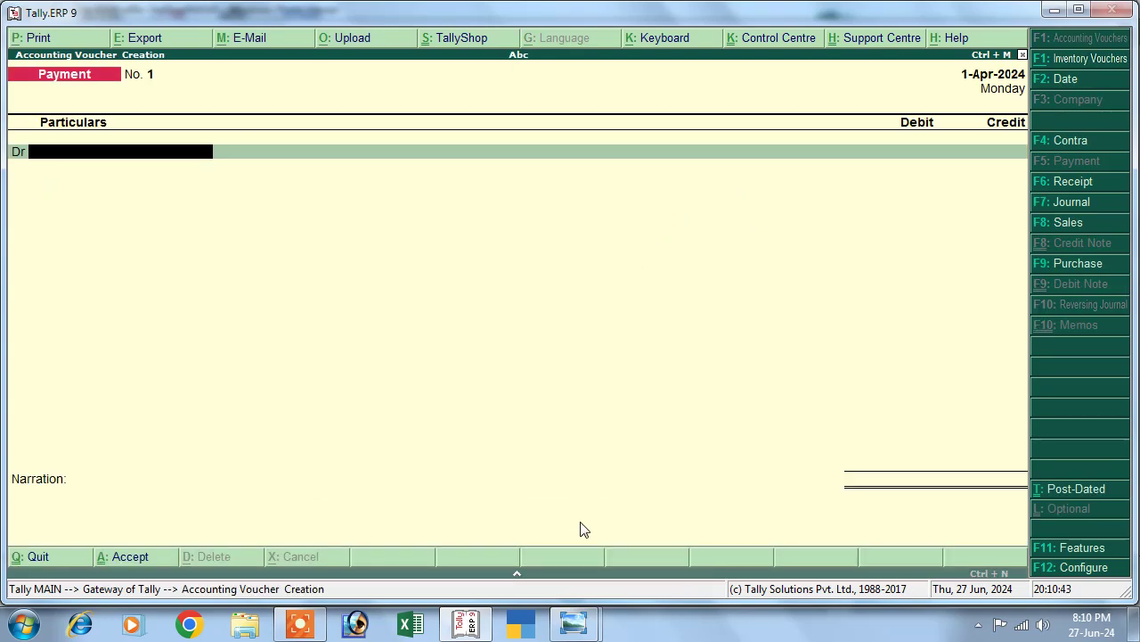
pyautogui.hotkey('alt', 'Tab')
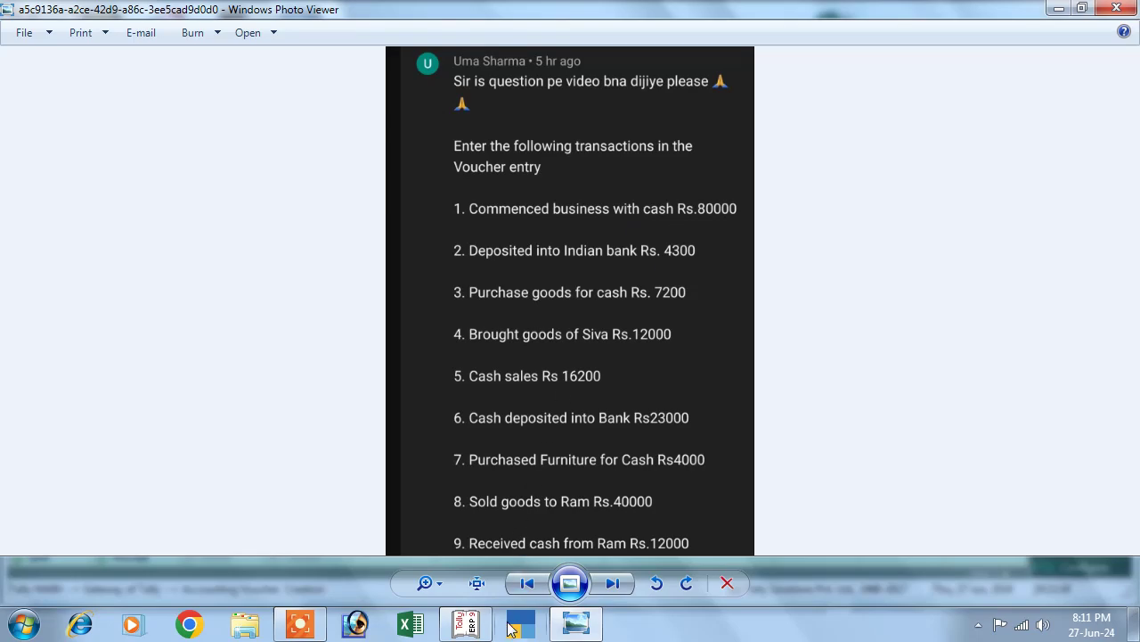
pyautogui.click(465, 624)
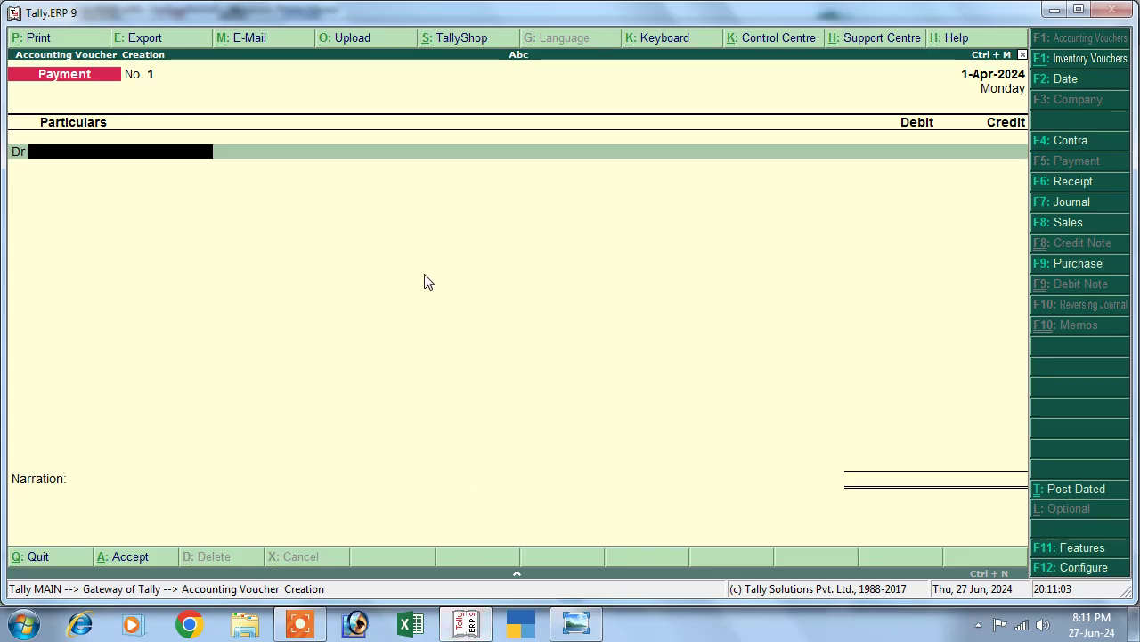
pyautogui.click(1047, 183)
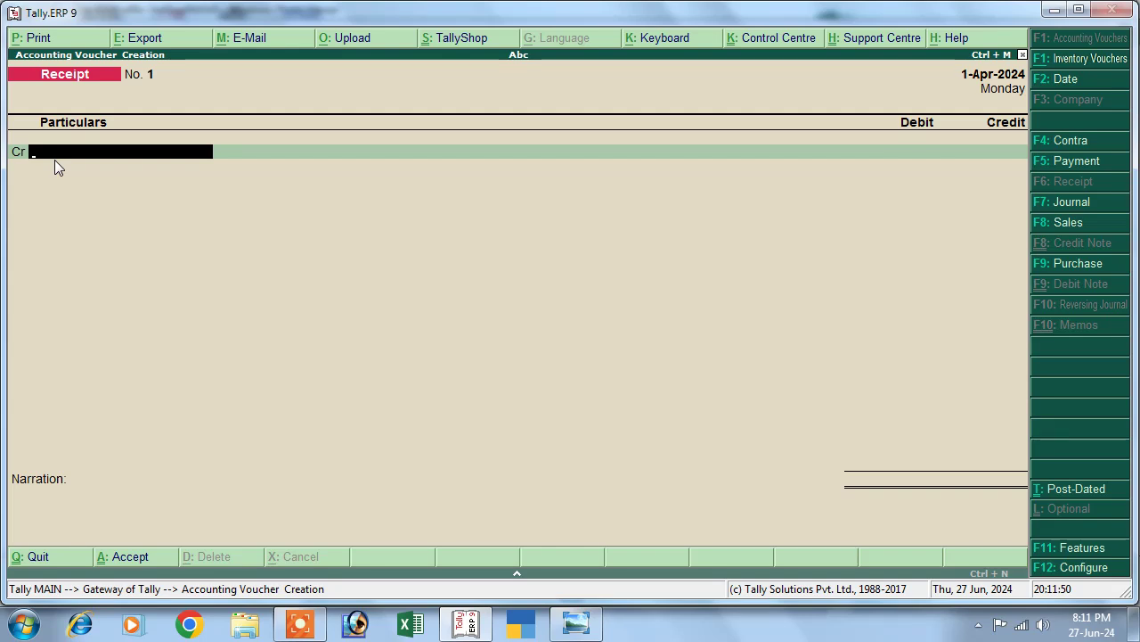
# Create a ledger named Capital under Capital Account from the Receipt voucher's credit line, keeping the other defaults
pyautogui.hotkey('alt', 'c')
pyautogui.write('C')
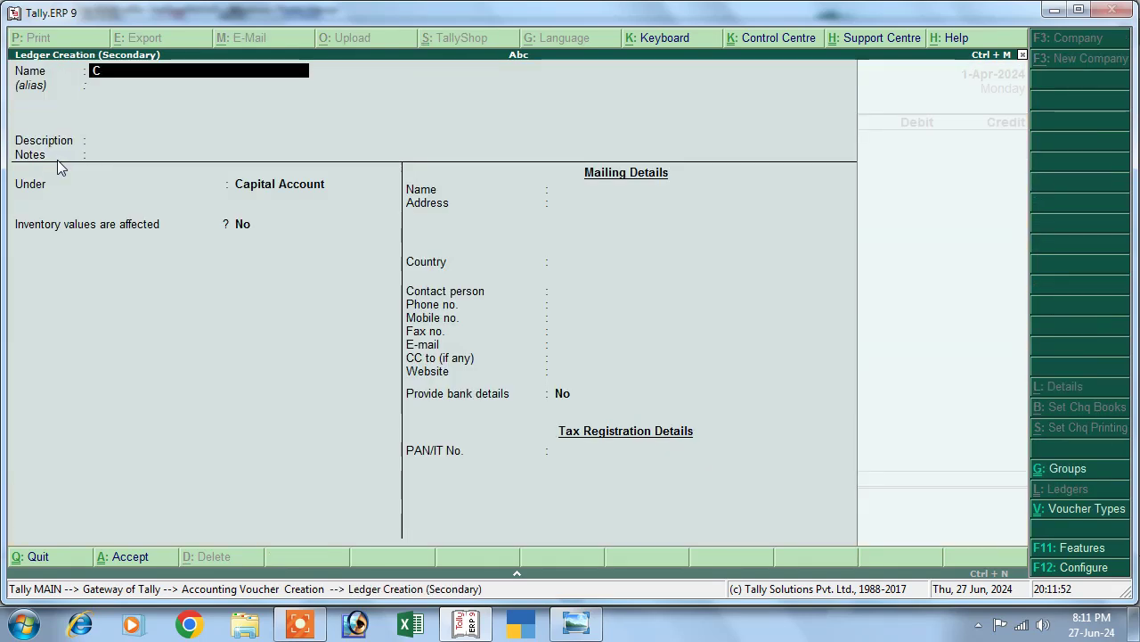
pyautogui.write('apita')
pyautogui.press('Return')
pyautogui.press('Return')
pyautogui.press('Return')
pyautogui.press('Return')
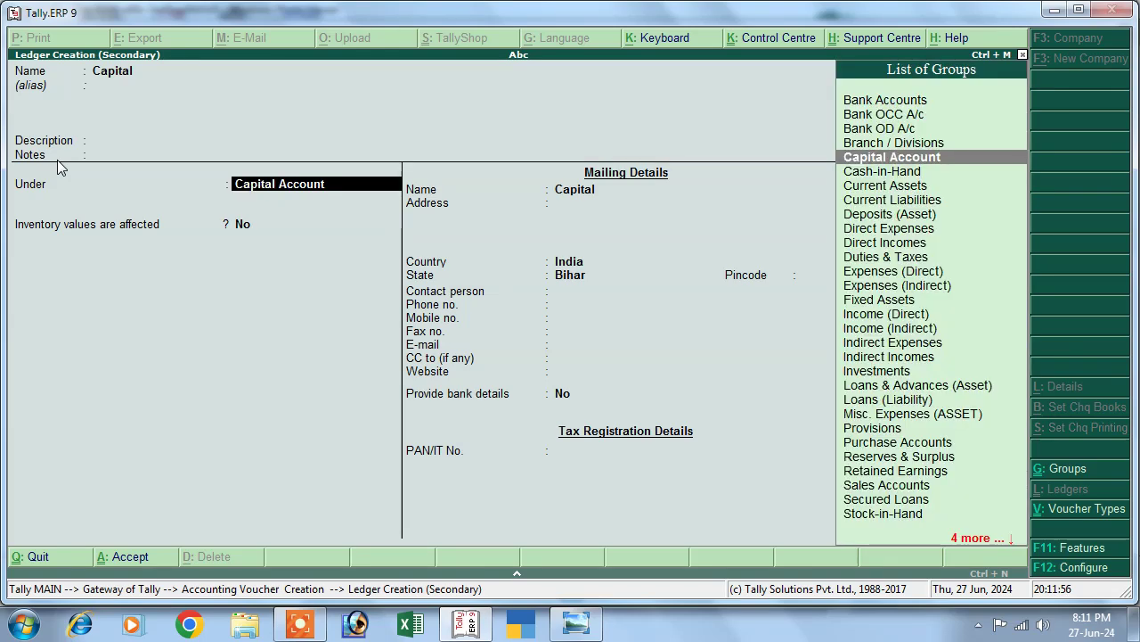
pyautogui.press('Return')
pyautogui.press('Return')
pyautogui.press('Return')
pyautogui.press('Return')
pyautogui.press('Return')
pyautogui.press('Return')
pyautogui.press('Return')
pyautogui.press('Return')
pyautogui.press('Return')
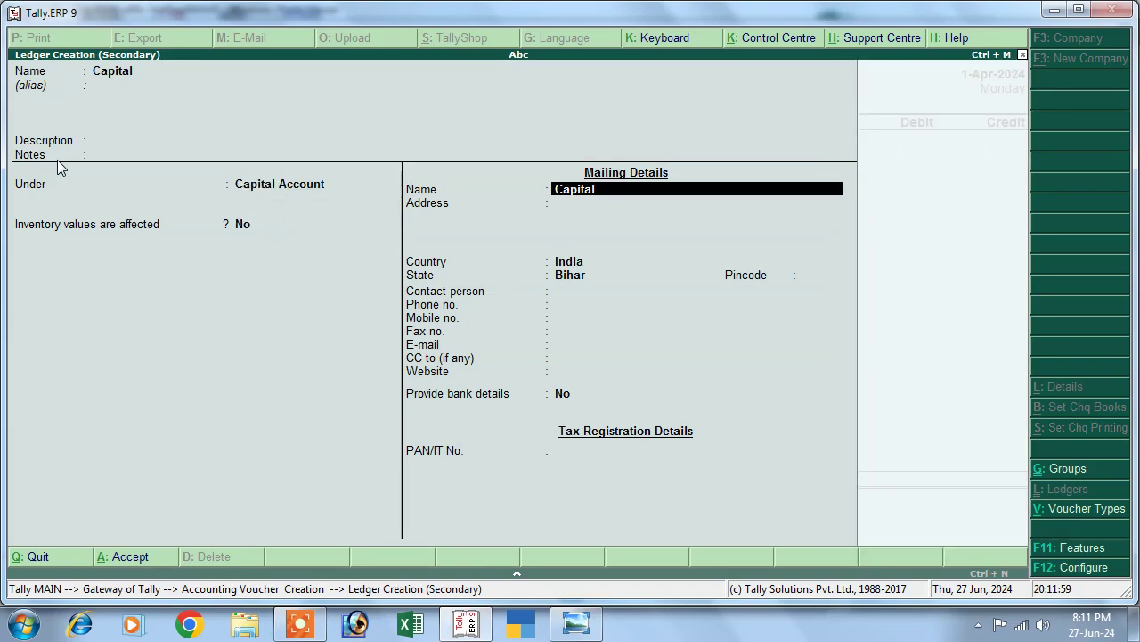
pyautogui.press('Return')
pyautogui.press('Return')
pyautogui.press('Return')
pyautogui.press('Return')
pyautogui.press('Return')
pyautogui.press('Return')
pyautogui.press('Return')
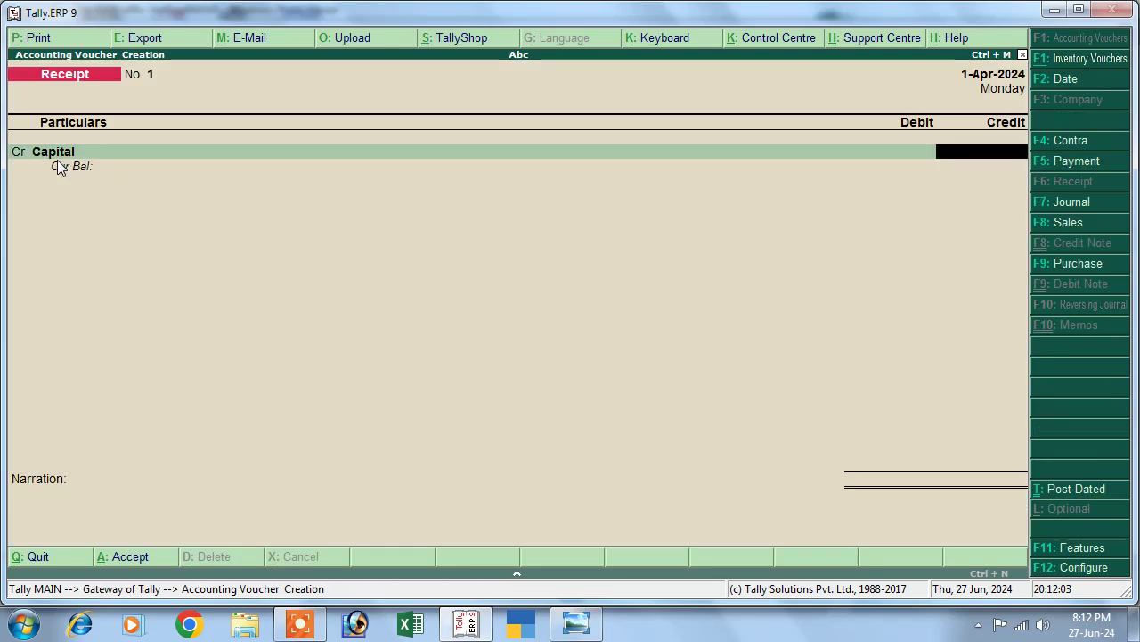
# Credit Capital with 80,000, debit Cash for the same amount, and save the Receipt voucher
pyautogui.write('80,000')
pyautogui.press('Return')
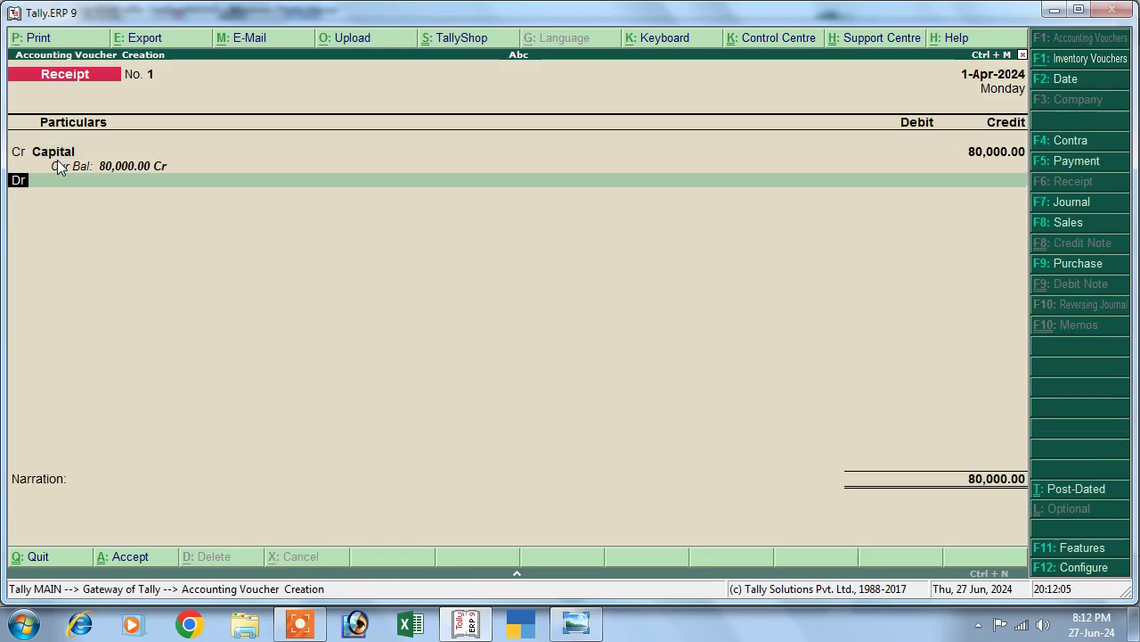
pyautogui.press('Return')
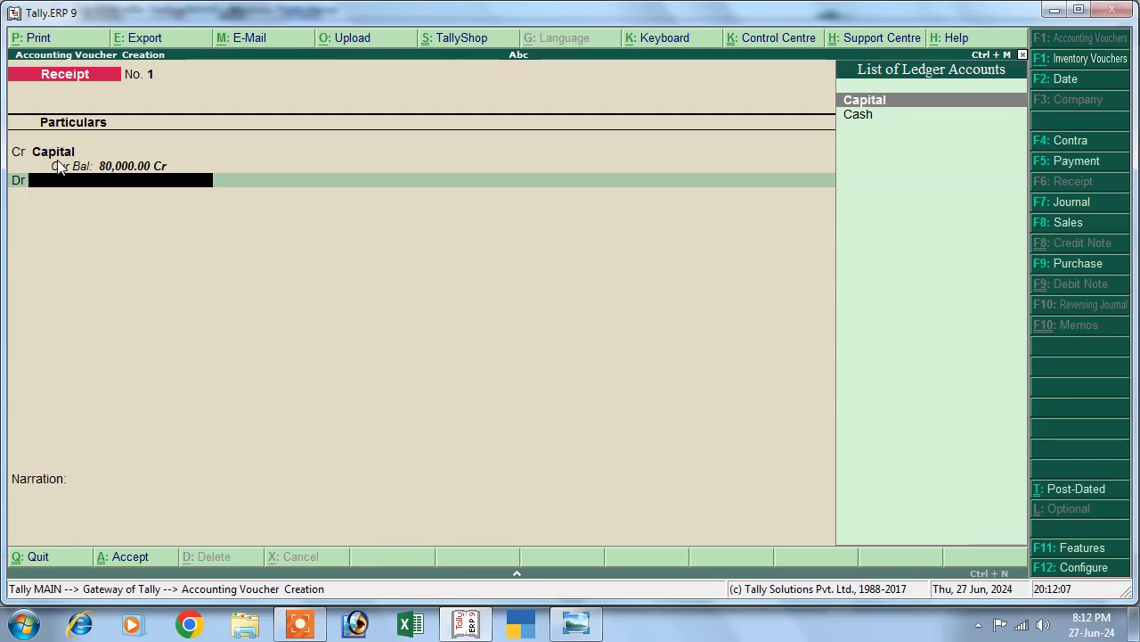
pyautogui.press('Down')
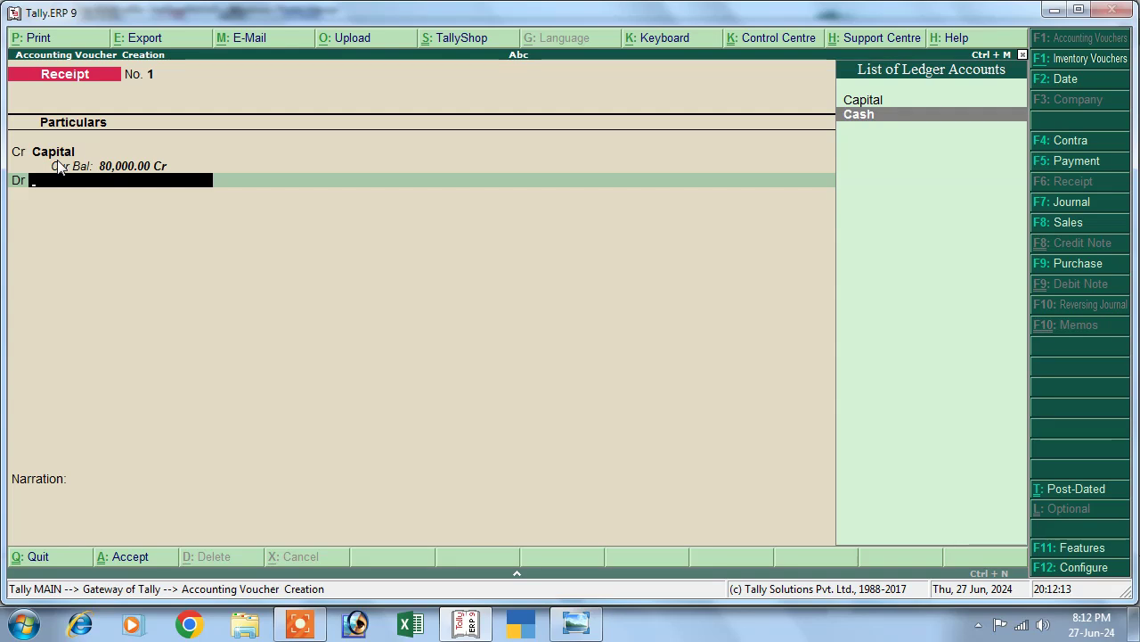
pyautogui.press('Return')
pyautogui.press('Return')
pyautogui.press('Return')
pyautogui.press('Return')
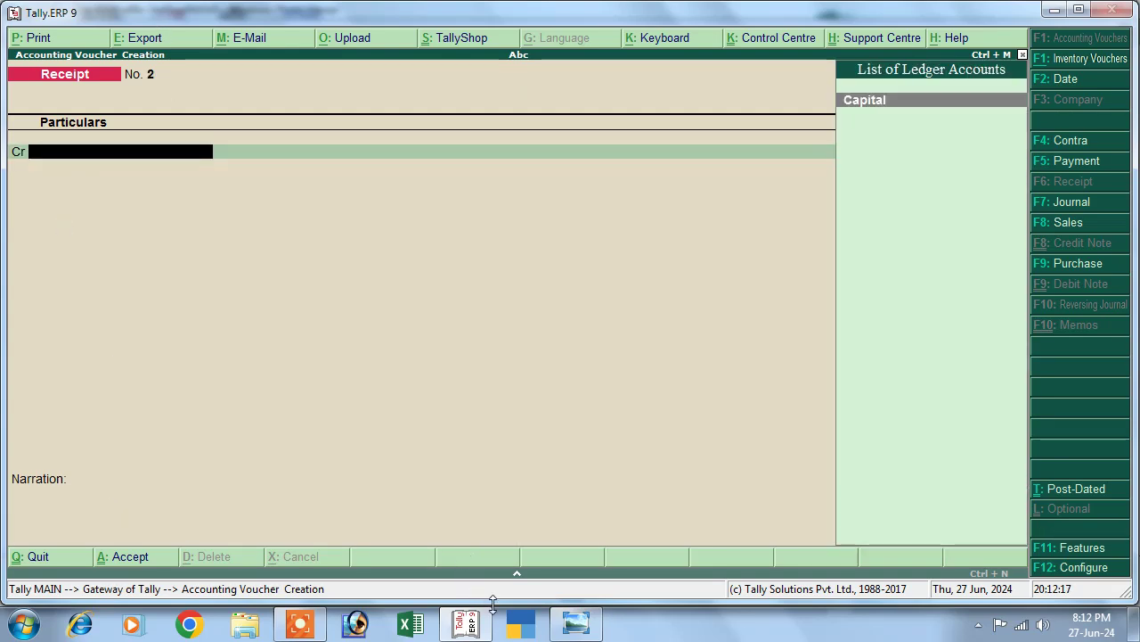
# Check the second transaction in the question image, and start a Contra voucher in Tally.ERP 9 crediting Cash with 4,300
pyautogui.click(575, 624)
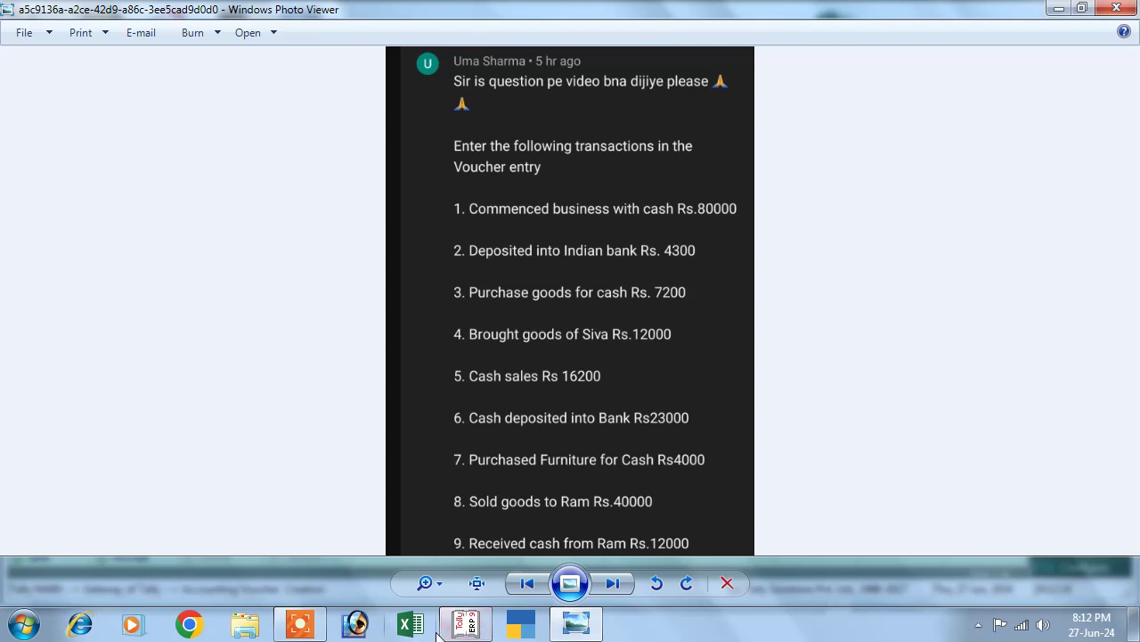
pyautogui.click(465, 624)
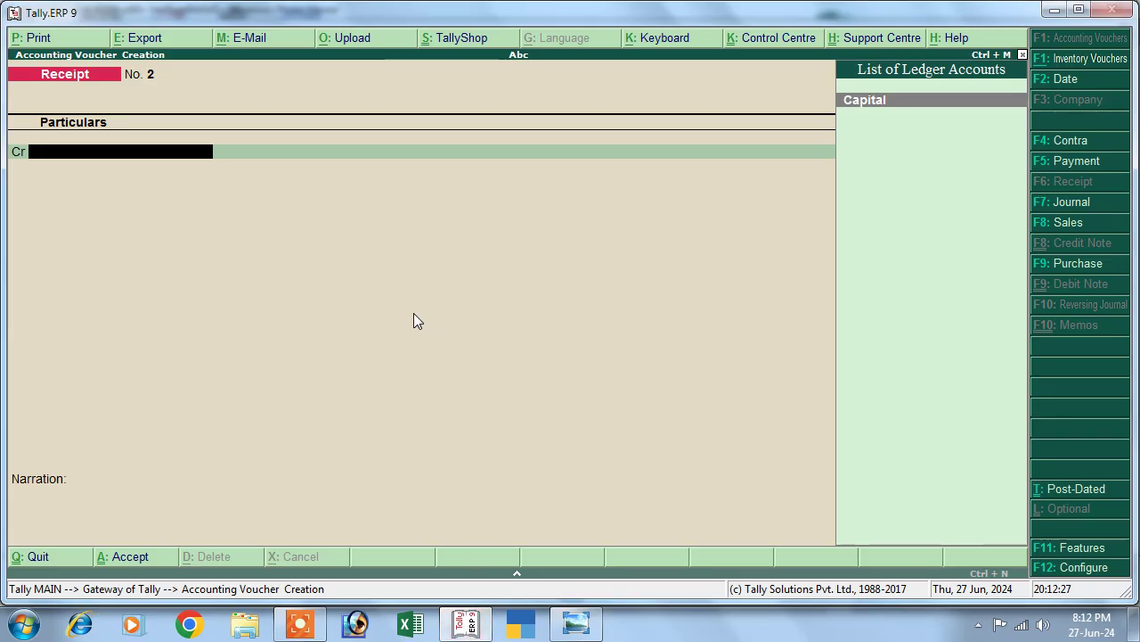
pyautogui.click(1038, 147)
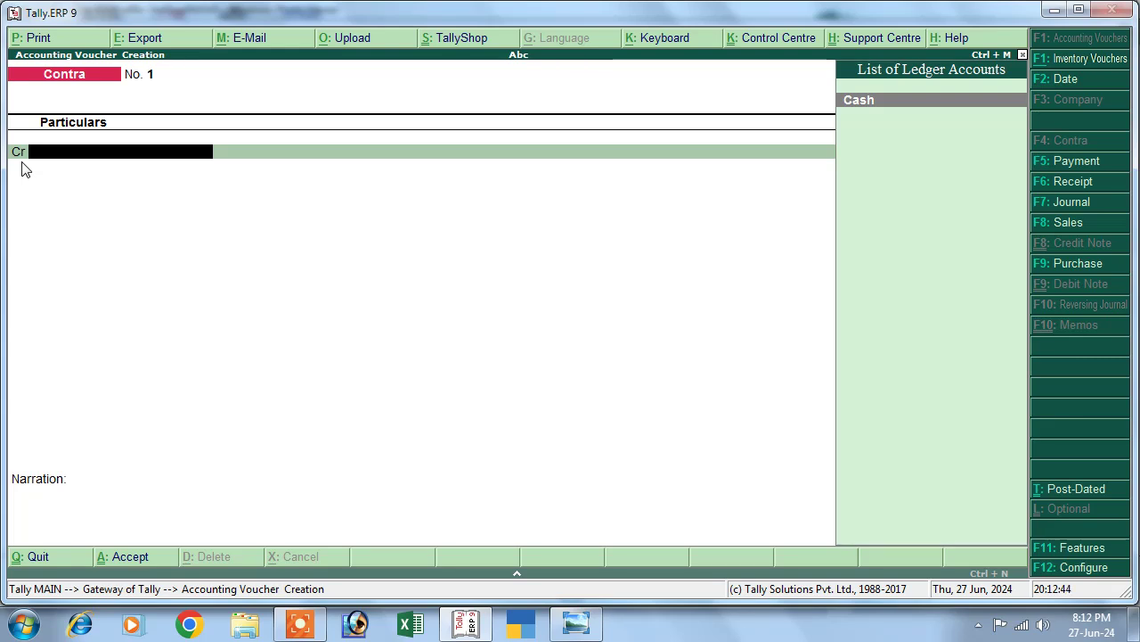
pyautogui.press('Return')
pyautogui.write('4,300')
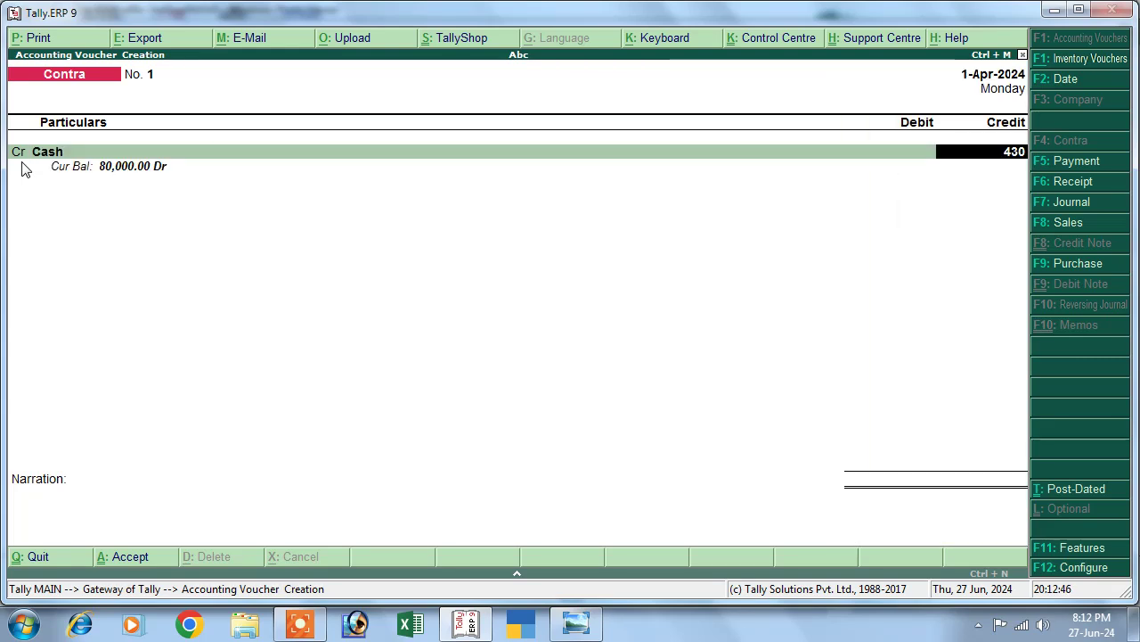
pyautogui.press('Return')
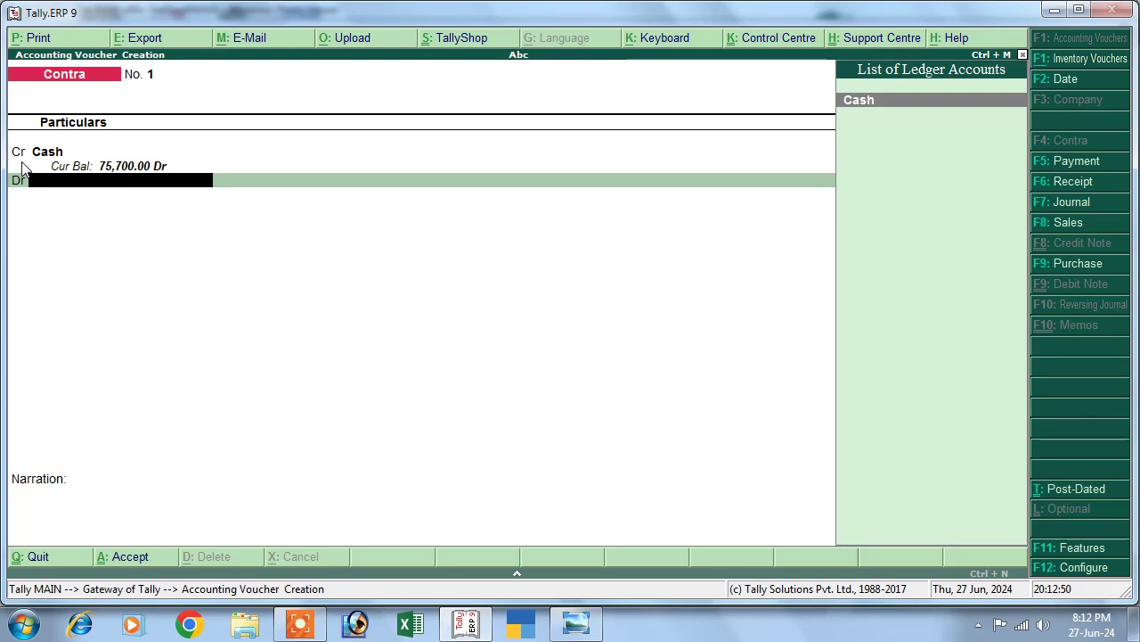
# Create a ledger named Indian Bank under Bank Accounts for the Contra voucher's debit line, keeping the other defaults
pyautogui.write('b')
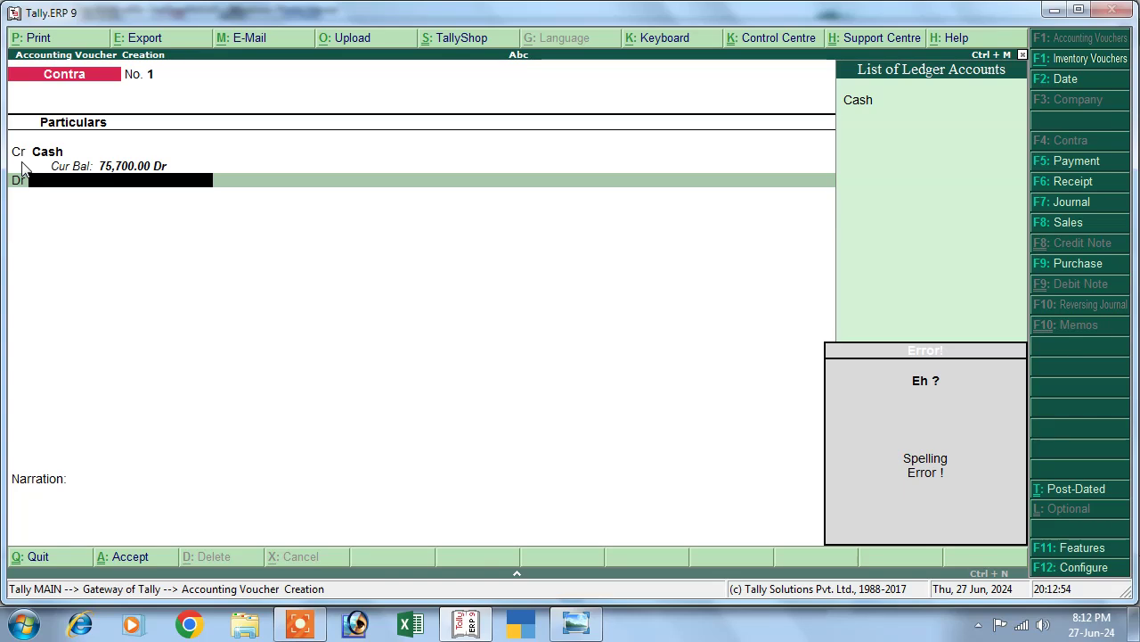
pyautogui.hotkey('alt', 'c')
pyautogui.write('Ind')
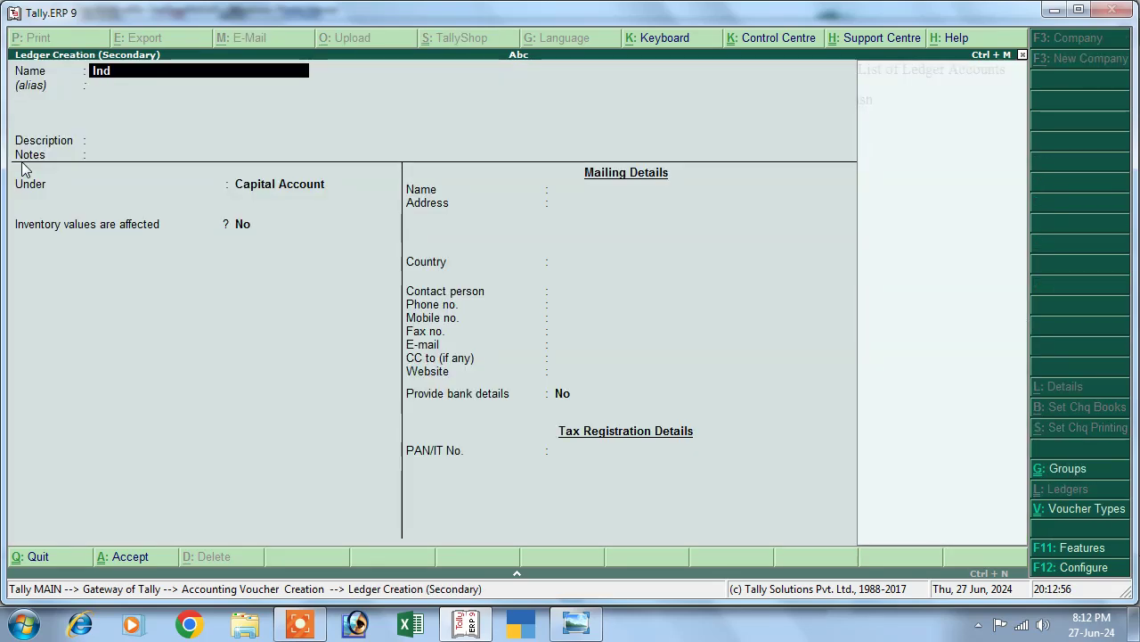
pyautogui.write('ian bank')
pyautogui.press('Return')
pyautogui.press('Return')
pyautogui.press('Return')
pyautogui.press('Return')
pyautogui.write('B')
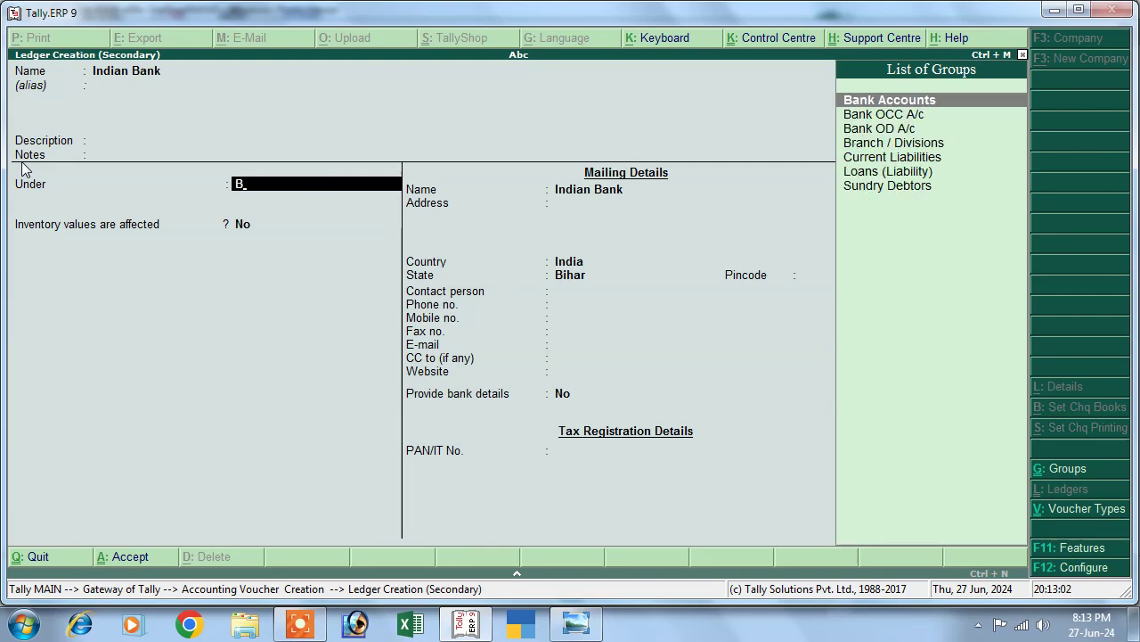
pyautogui.press('Return')
pyautogui.press('Return')
pyautogui.press('Return')
pyautogui.press('Return')
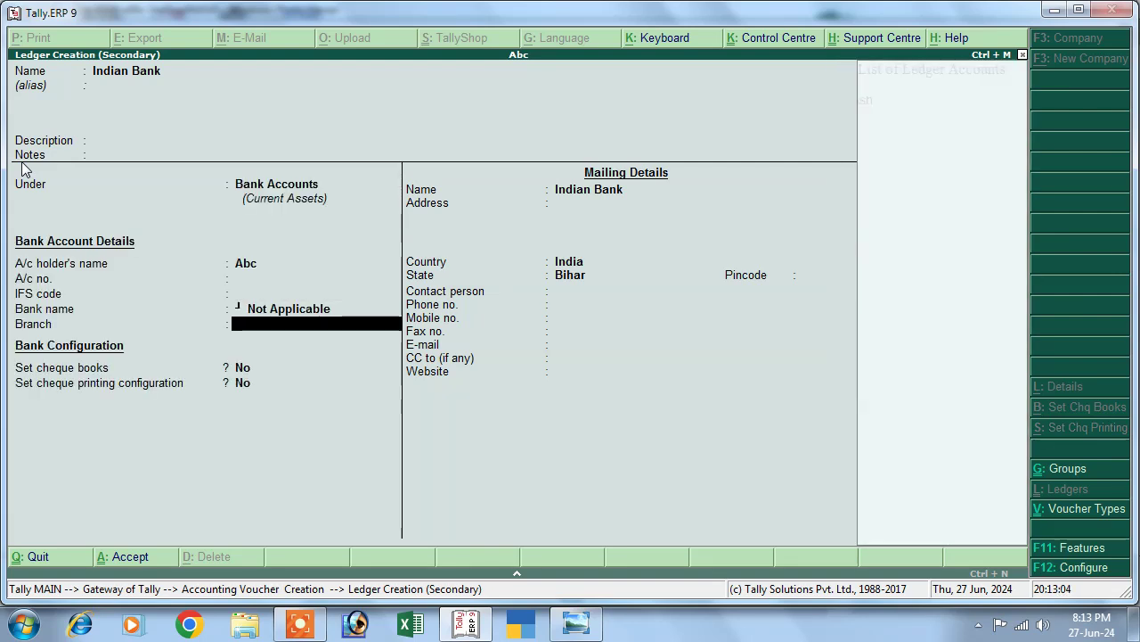
pyautogui.press('Return')
pyautogui.press('Return')
pyautogui.press('Return')
pyautogui.press('Return')
pyautogui.press('Return')
pyautogui.press('Return')
pyautogui.press('Return')
pyautogui.press('Return')
pyautogui.press('Return')
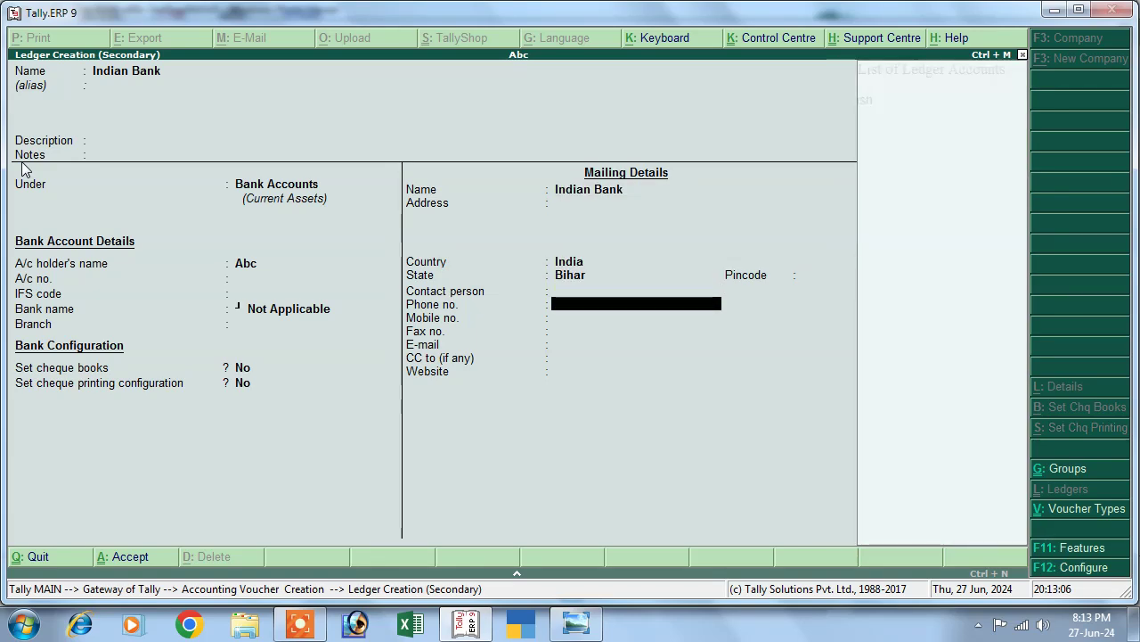
pyautogui.press('Return')
pyautogui.press('Return')
pyautogui.press('Return')
pyautogui.press('Return')
pyautogui.press('Return')
pyautogui.press('Return')
pyautogui.press('Return')
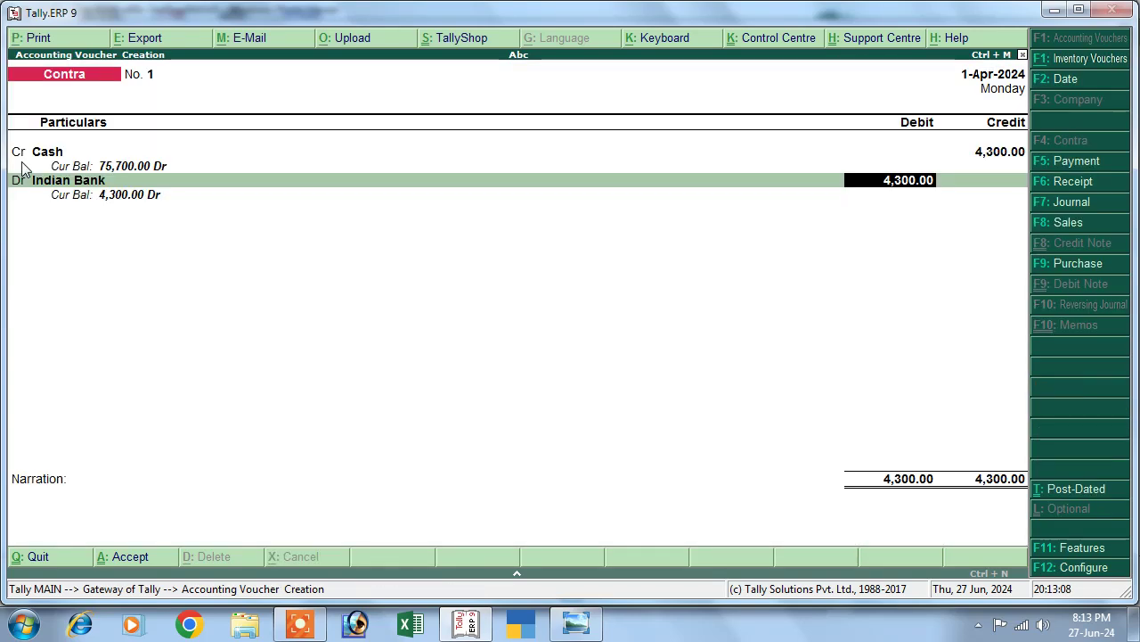
# Allocate the 4,300 Indian Bank debit as cash in 43 notes of 100, and save the Contra voucher
pyautogui.press('Return')
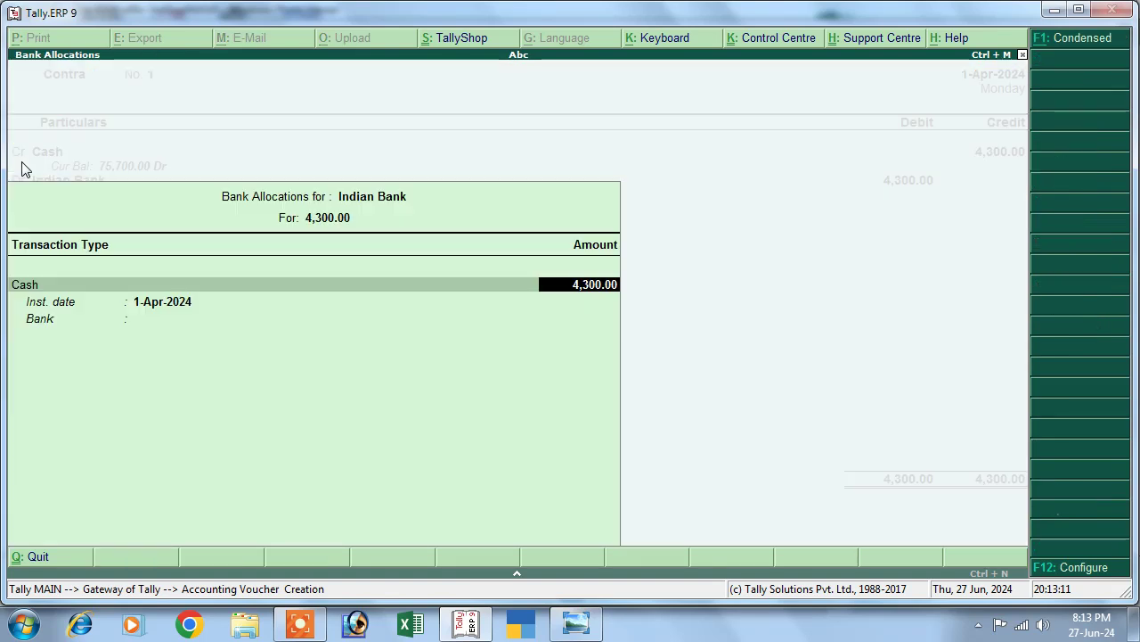
pyautogui.press('Return')
pyautogui.press('Return')
pyautogui.press('Return')
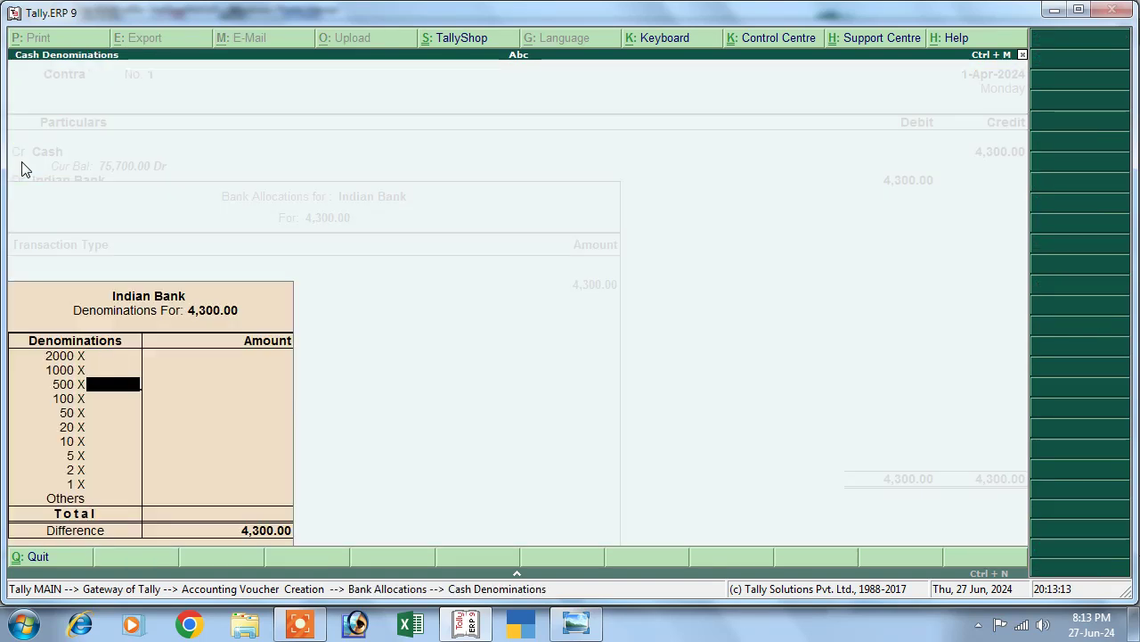
pyautogui.press('Return')
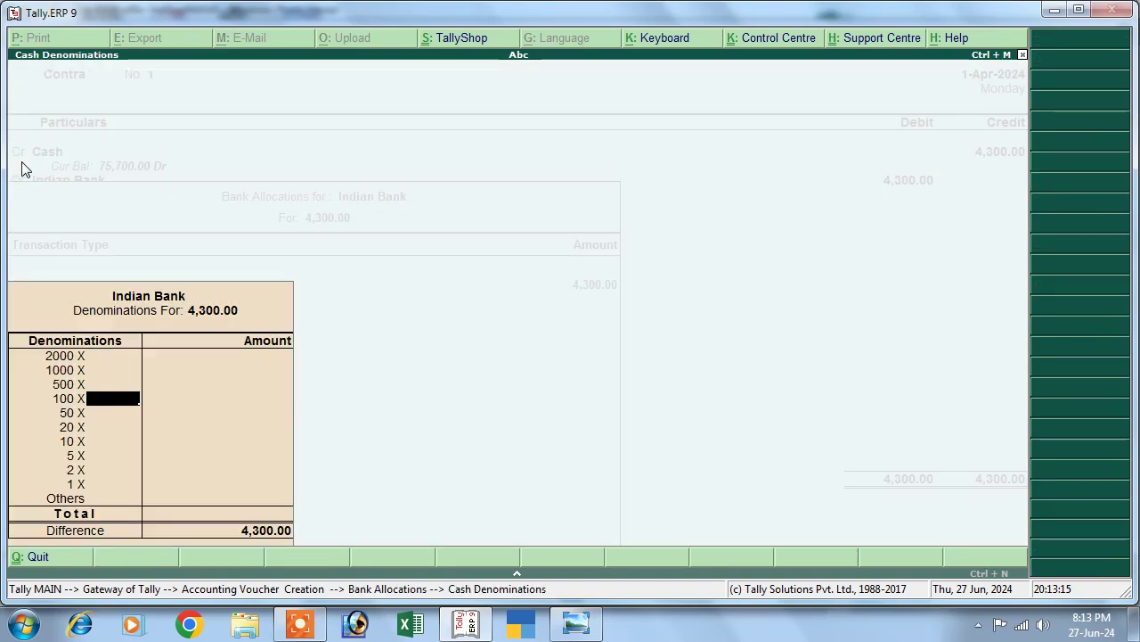
pyautogui.write('4,3')
pyautogui.press('Return')
pyautogui.press('Return')
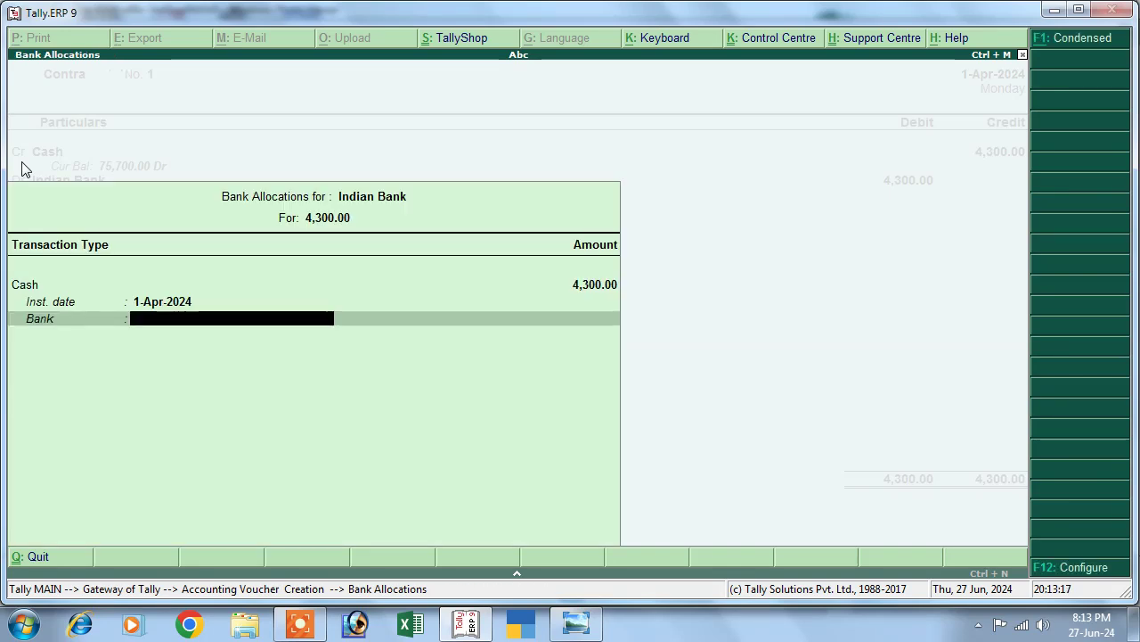
pyautogui.press('Return')
pyautogui.press('Return')
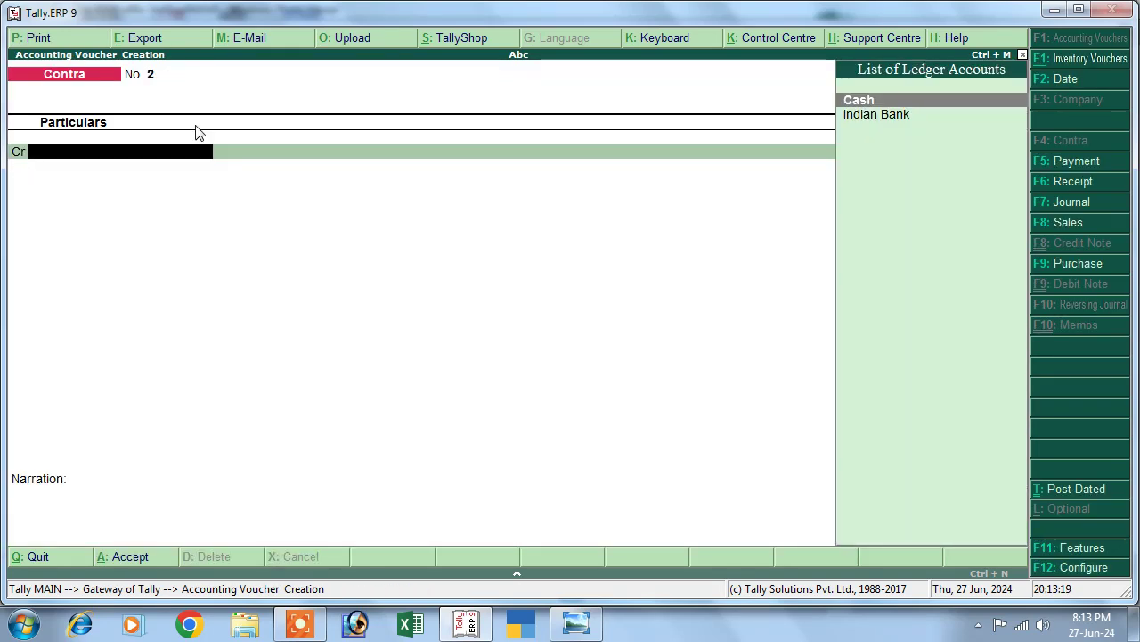
# Check the third transaction in the question image in Windows Photo Viewer and return to Tally.ERP 9
pyautogui.click(576, 624)
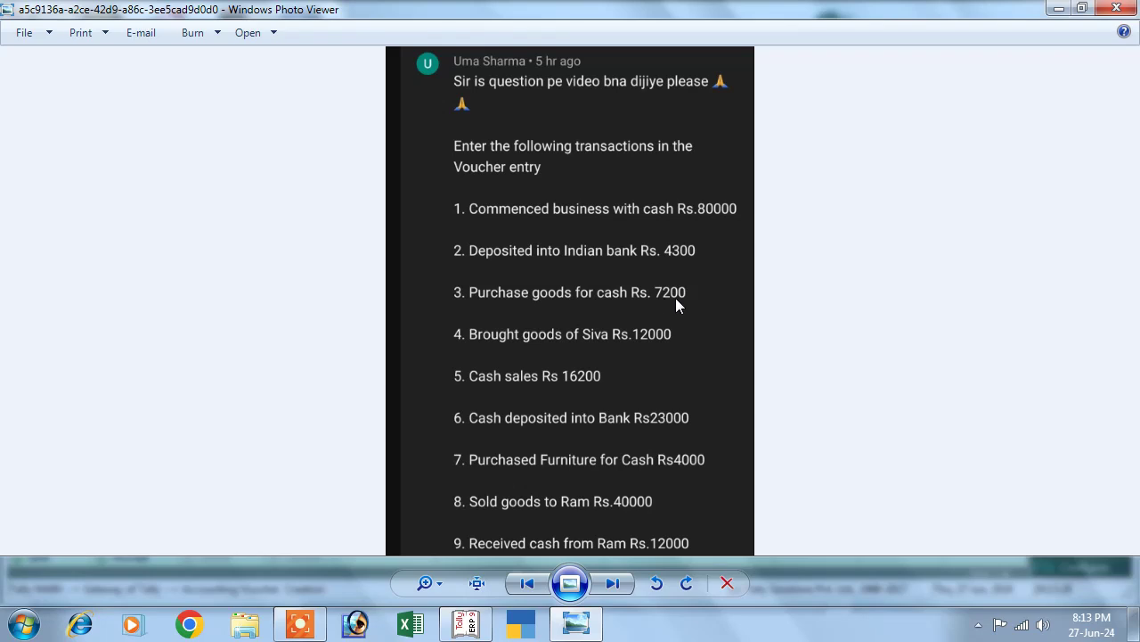
pyautogui.click(465, 624)
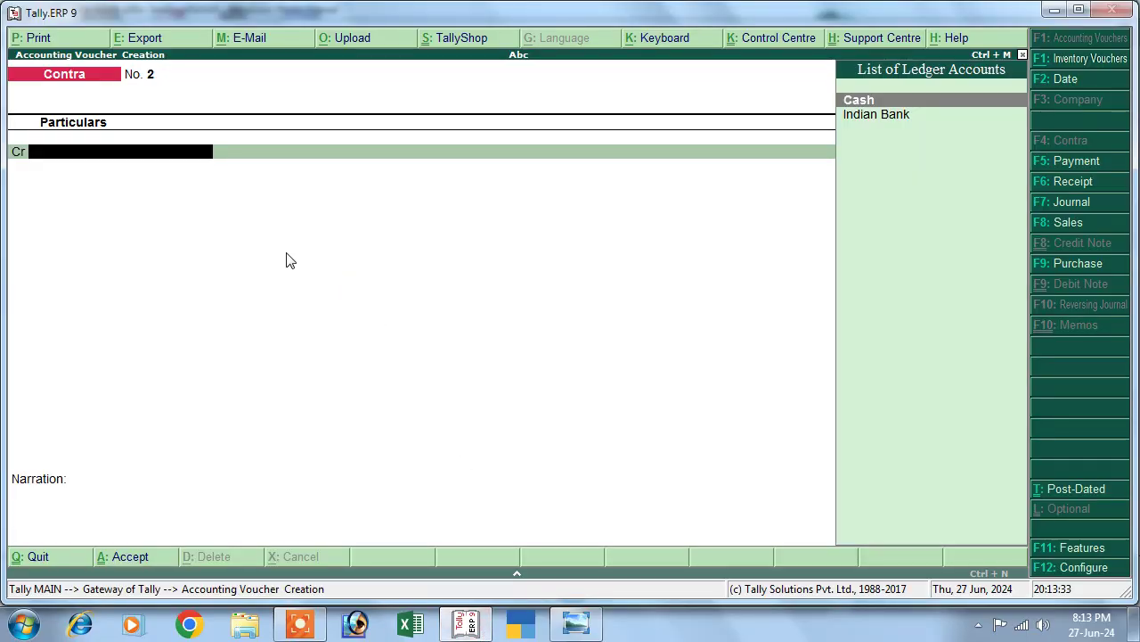
# Start a Purchase entry in voucher mode with supplier invoice number 01, keeping the default date
pyautogui.click(1076, 265)
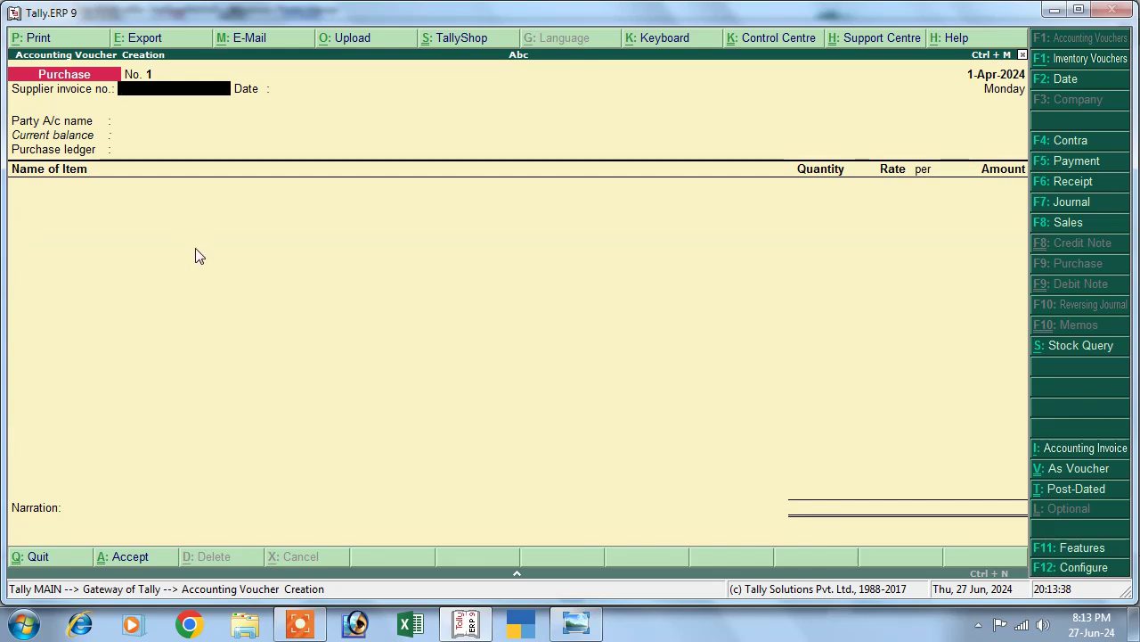
pyautogui.hotkey('ctrl', 'v')
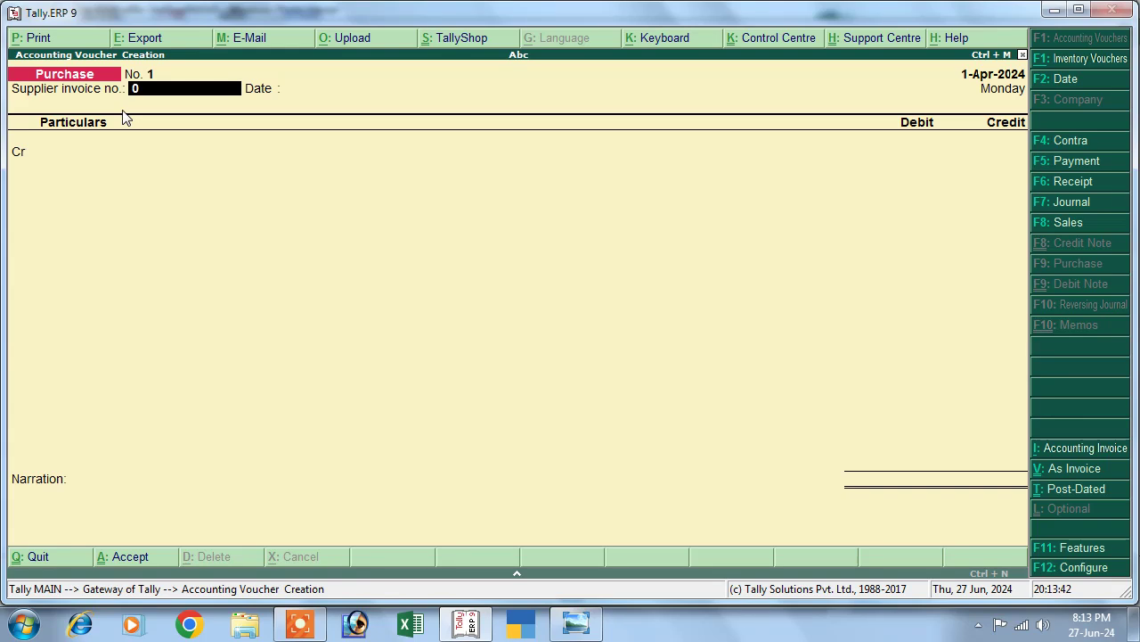
pyautogui.press('Return')
pyautogui.press('Return')
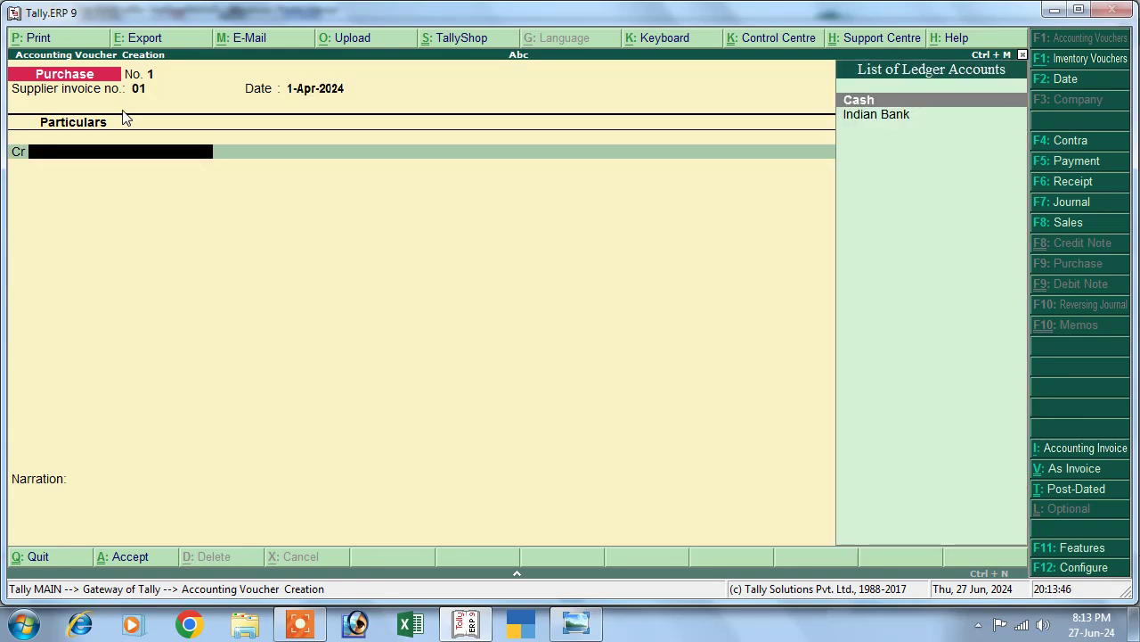
# Credit Cash with 7,200 in the Purchase voucher, keeping the default party details
pyautogui.press('Return')
pyautogui.press('Return')
pyautogui.press('Return')
pyautogui.press('Return')
pyautogui.press('Return')
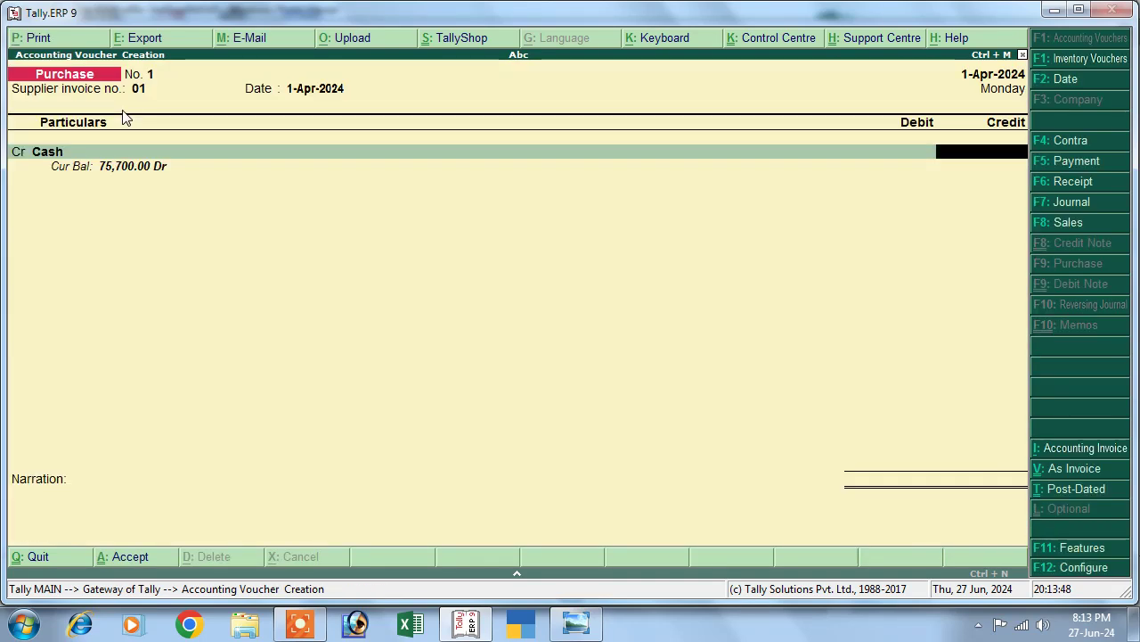
pyautogui.write('7200')
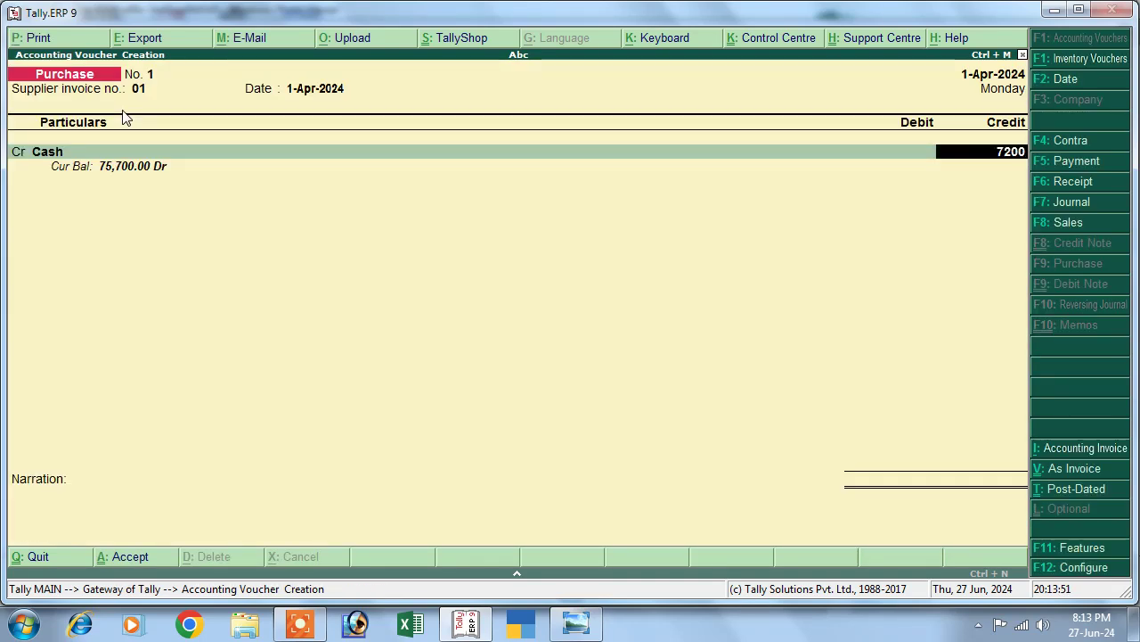
pyautogui.press('Return')
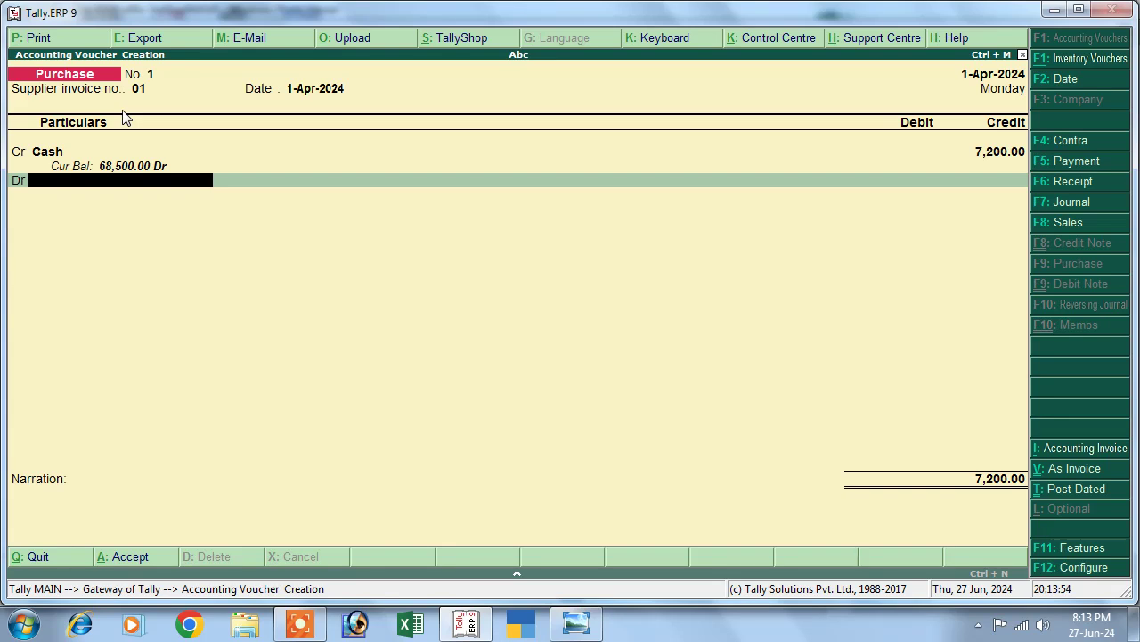
# Create a ledger named Purchase under Purchase Accounts for the voucher's debit line, keeping the other defaults, and save the Purchase voucher
pyautogui.hotkey('alt', 'c')
pyautogui.write('P')
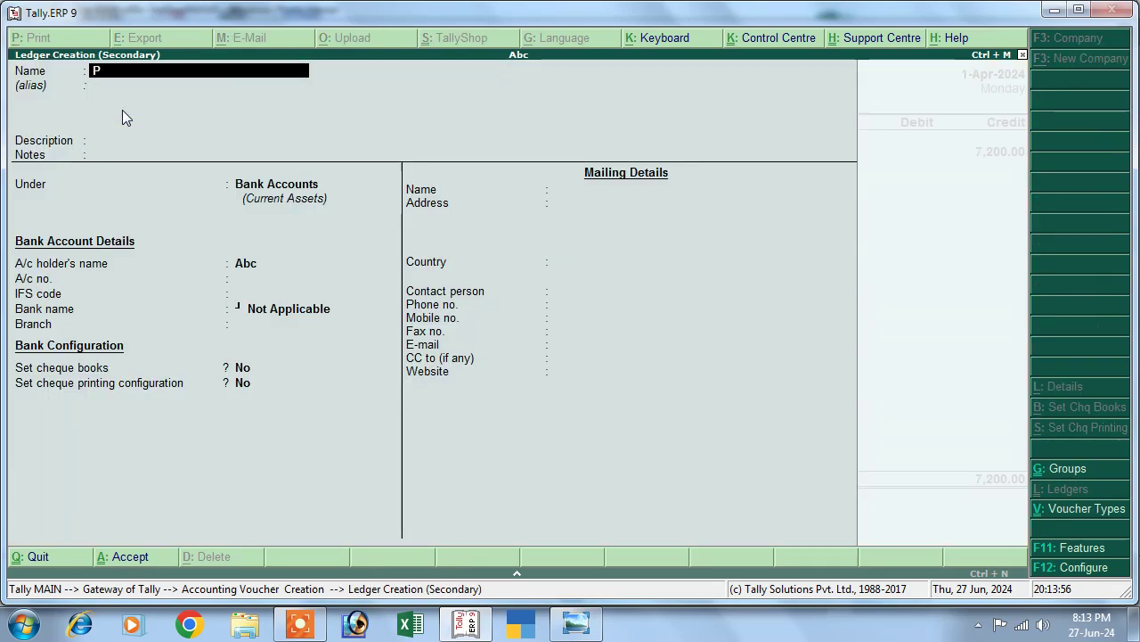
pyautogui.write('urchase')
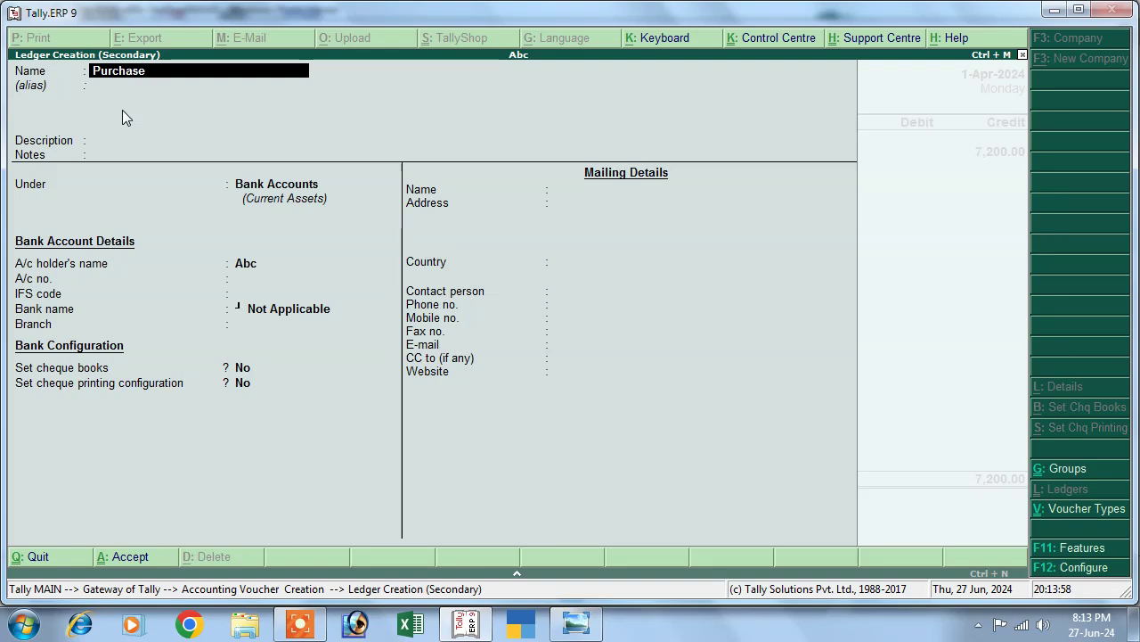
pyautogui.press('Return')
pyautogui.press('Return')
pyautogui.press('Return')
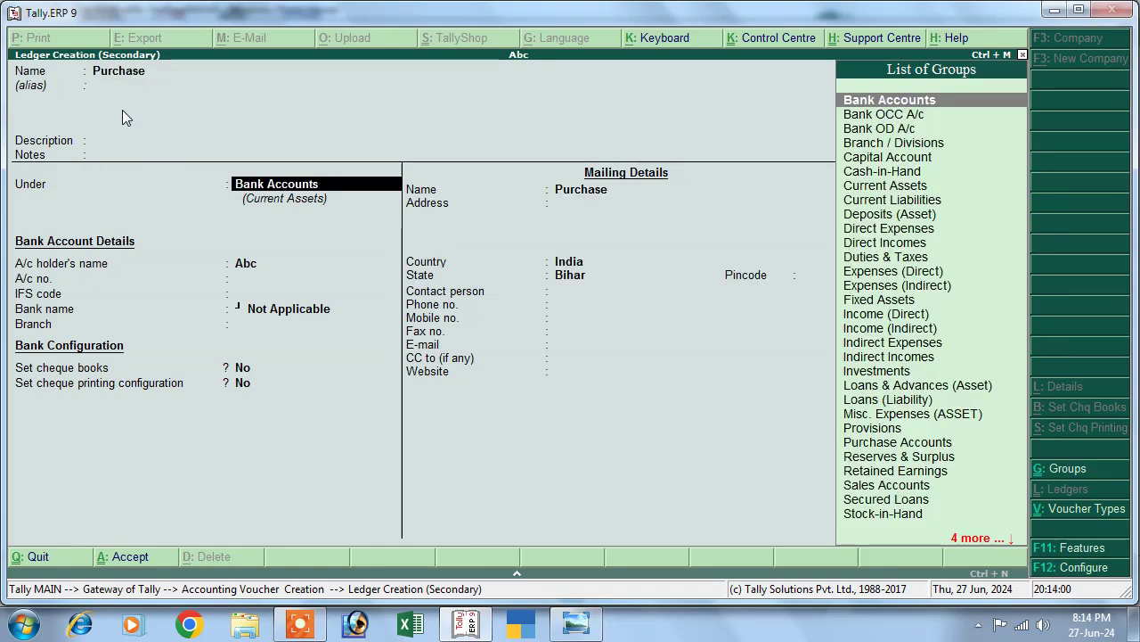
pyautogui.write('P')
pyautogui.press('Down')
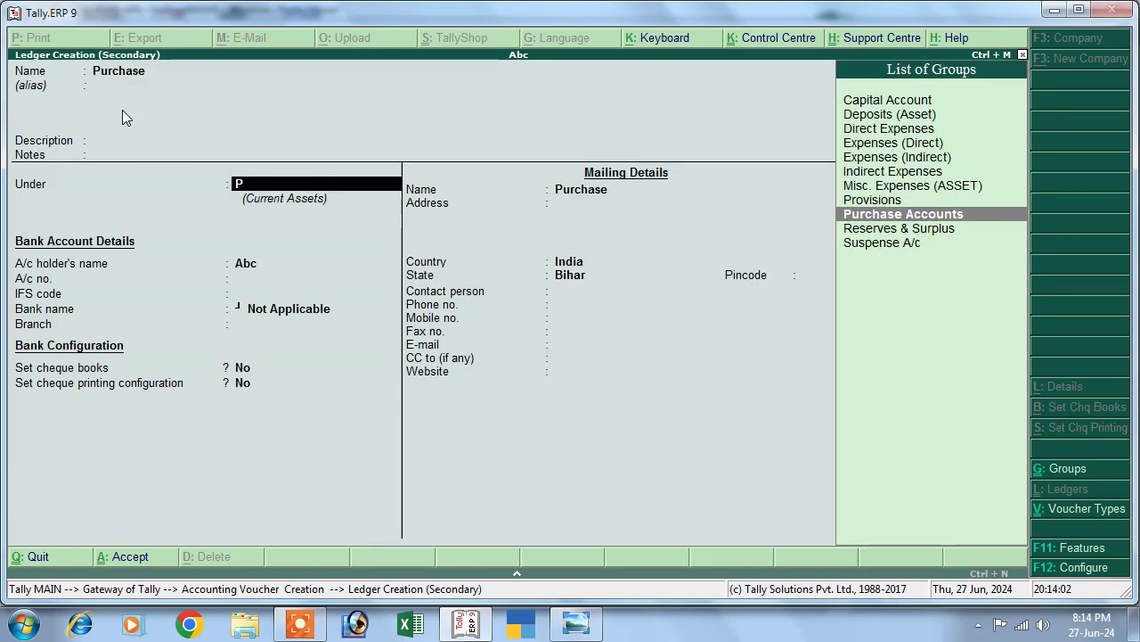
pyautogui.press('Return')
pyautogui.press('Return')
pyautogui.press('Return')
pyautogui.press('Return')
pyautogui.press('Return')
pyautogui.press('Return')
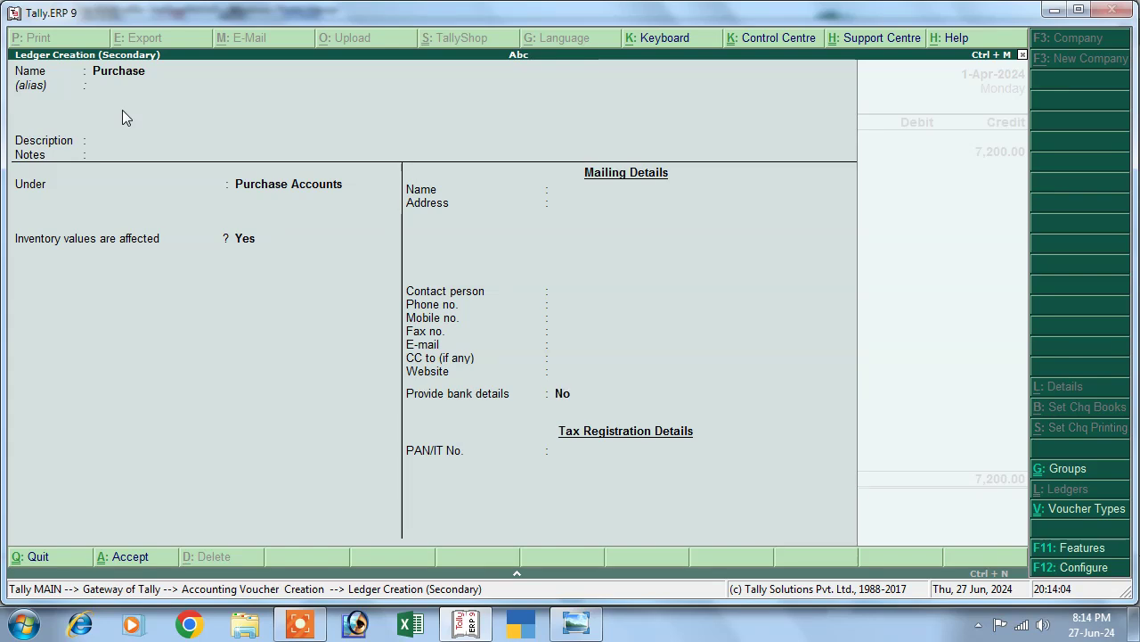
pyautogui.press('Return')
pyautogui.press('Return')
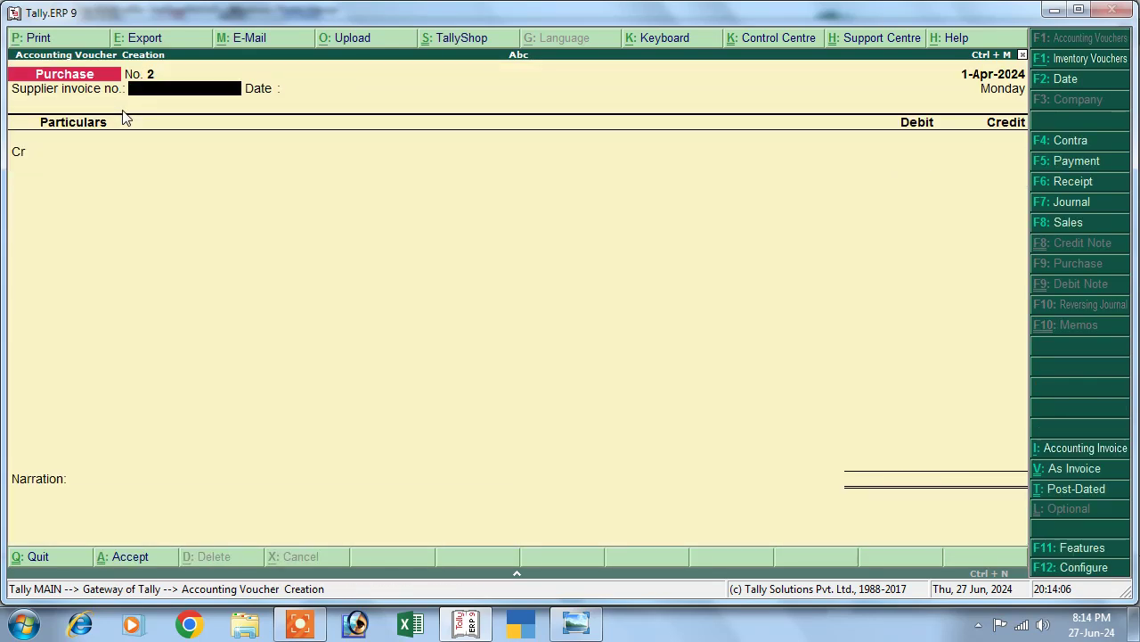
# Check the fourth transaction in the question image, and give the next Purchase voucher in Tally.ERP 9 supplier invoice number 02
pyautogui.click(576, 622)
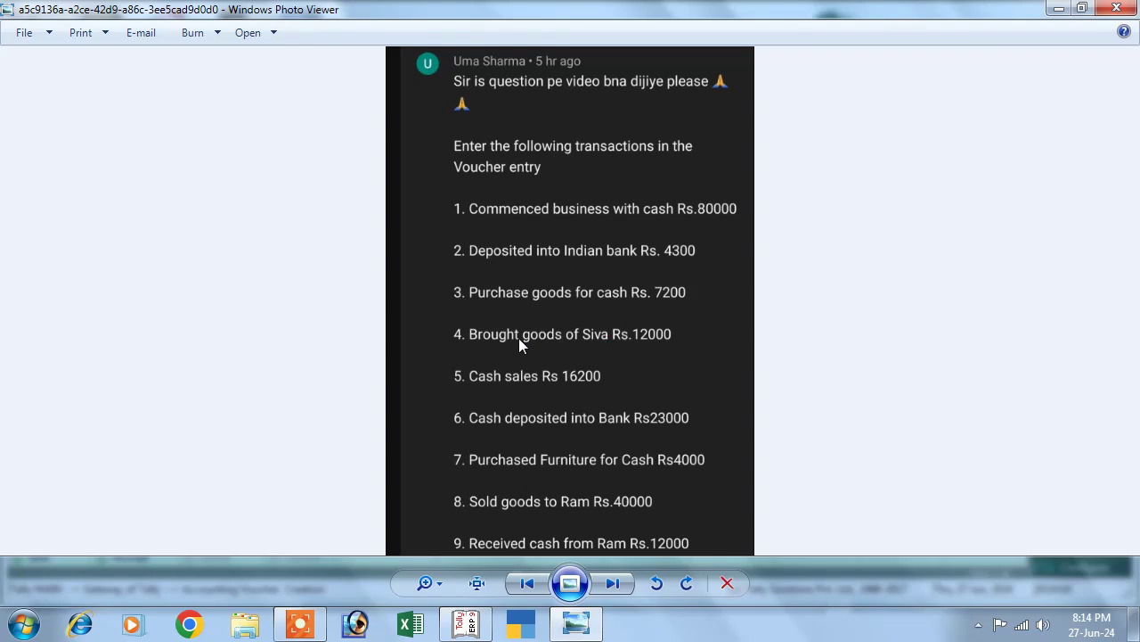
pyautogui.click(465, 623)
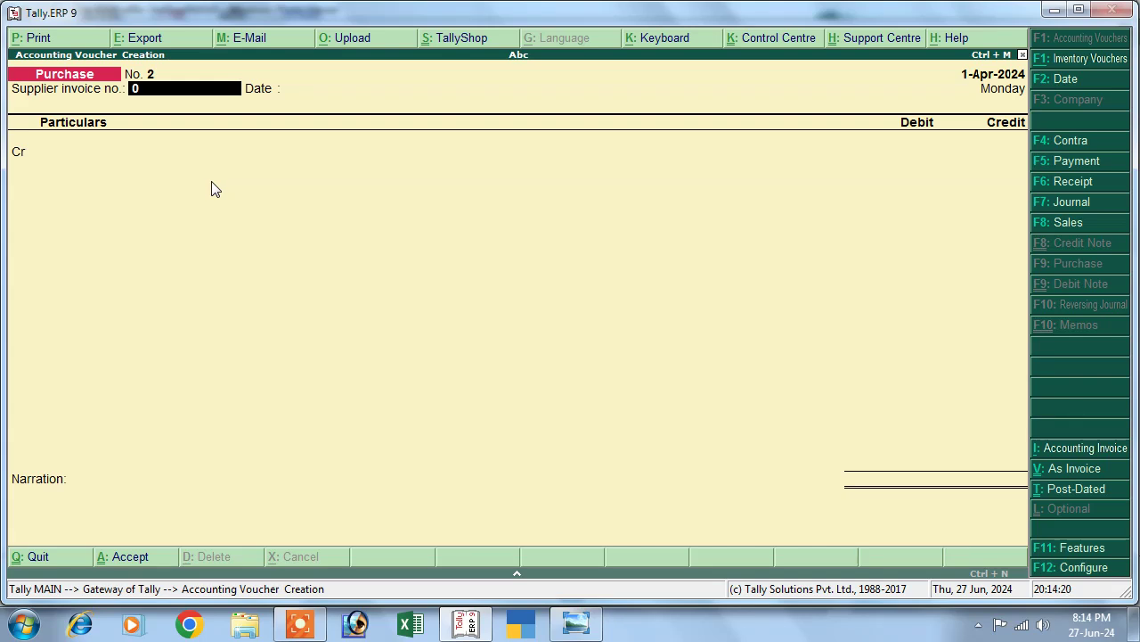
pyautogui.write('2')
pyautogui.press('Return')
pyautogui.press('Return')
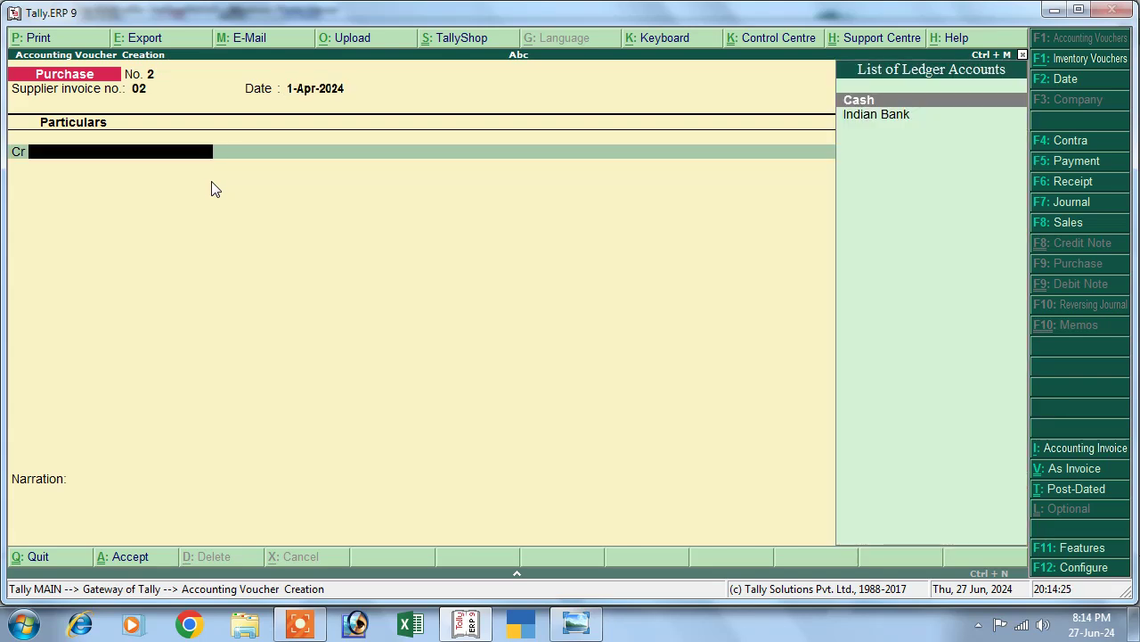
# Create a ledger with the supplier's name from the fourth transaction under Sundry Creditors for the credit line, keeping the other defaults
pyautogui.hotkey('alt', 'c')
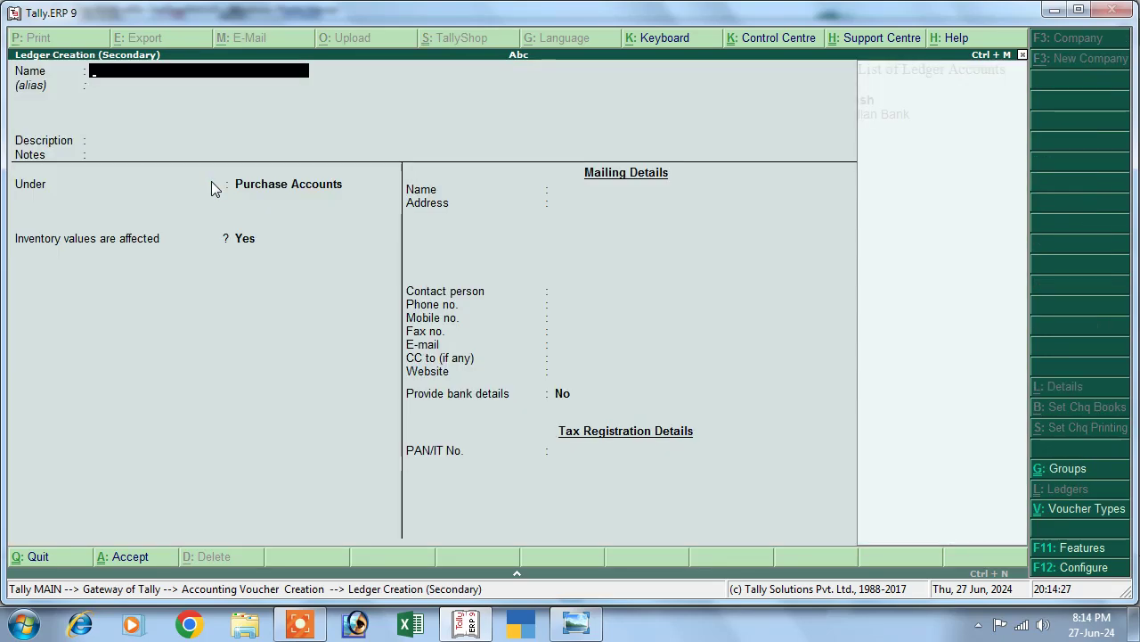
pyautogui.write('Siva')
pyautogui.press('Return')
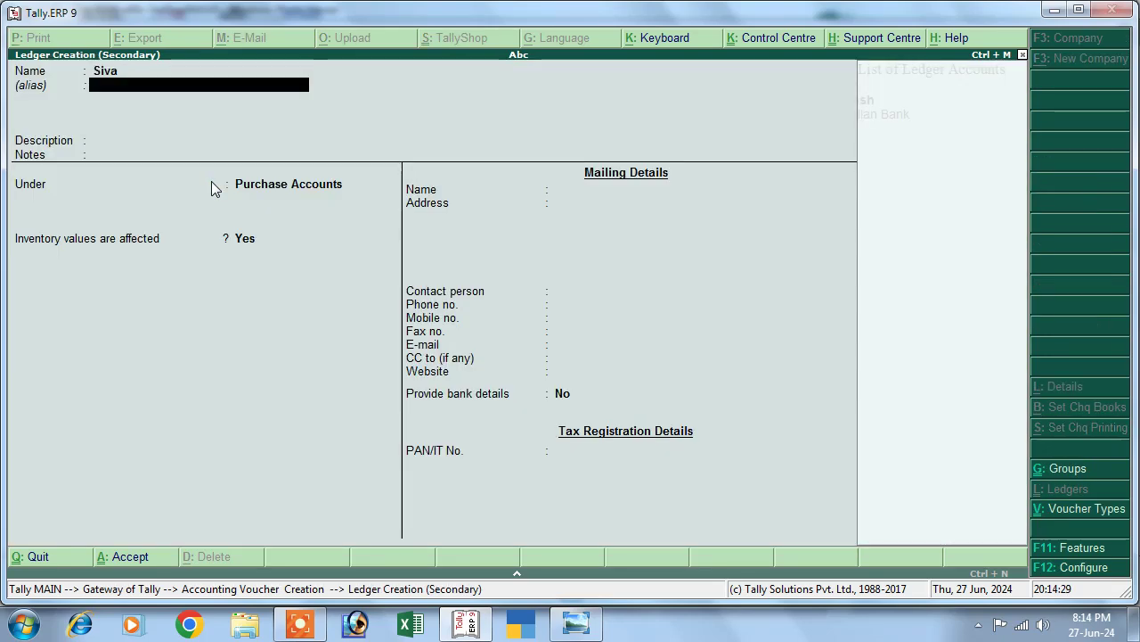
pyautogui.press('Return')
pyautogui.press('Return')
pyautogui.write('S')
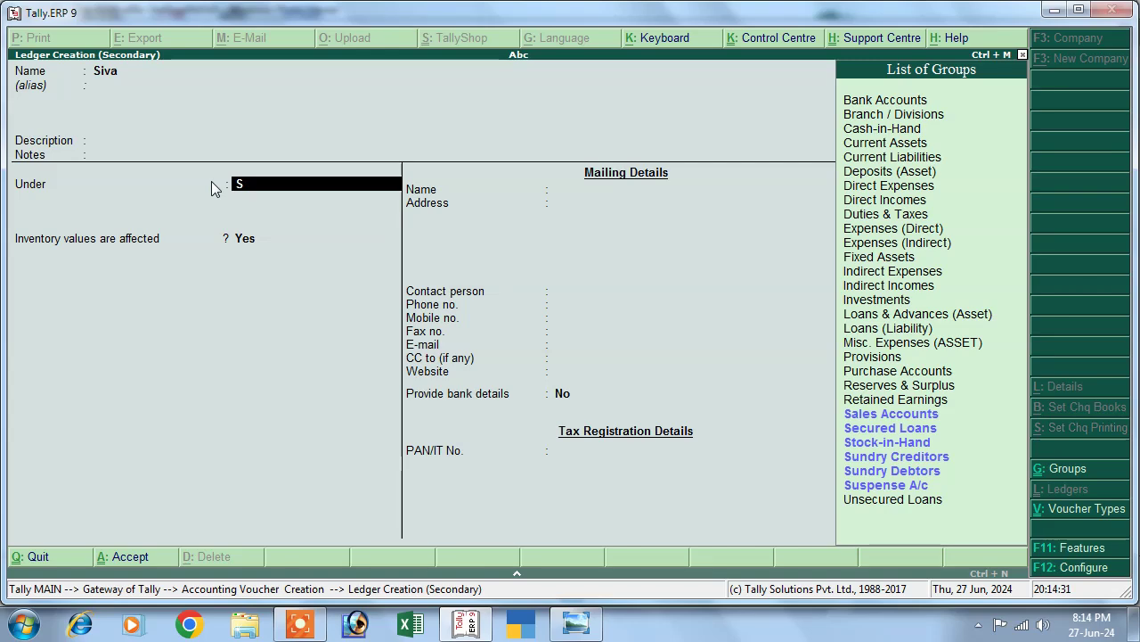
pyautogui.press('Down')
pyautogui.press('Down')
pyautogui.press('Down')
pyautogui.press('Return')
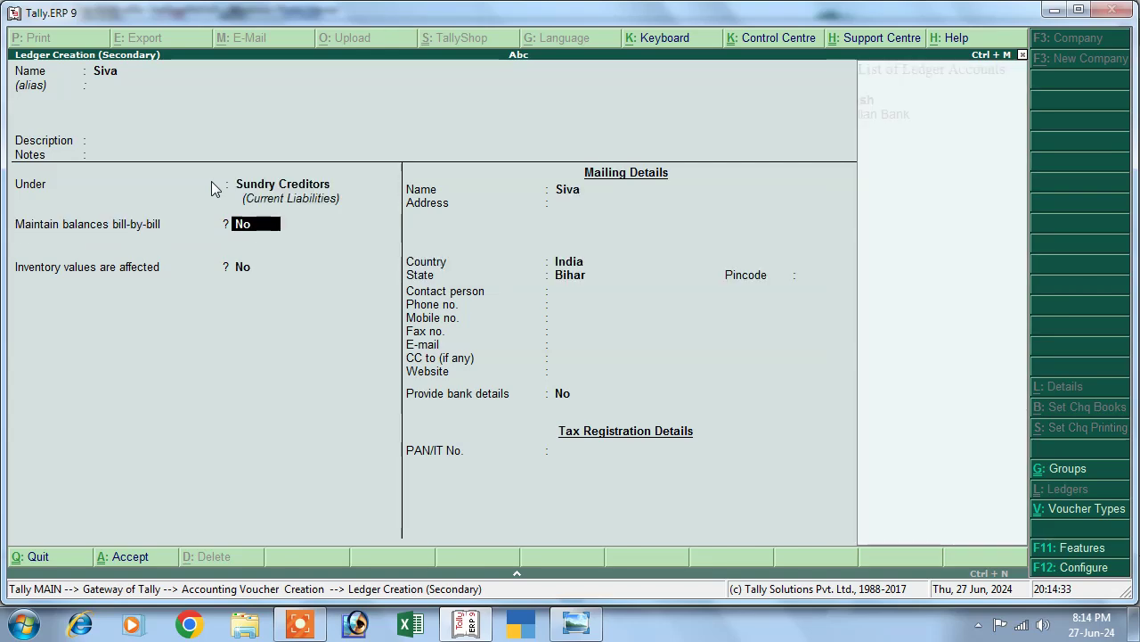
pyautogui.press('Return')
pyautogui.press('Return')
pyautogui.press('Return')
pyautogui.press('Return')
pyautogui.press('Return')
pyautogui.press('Return')
pyautogui.press('Return')
pyautogui.press('Return')
pyautogui.press('Return')
pyautogui.press('Return')
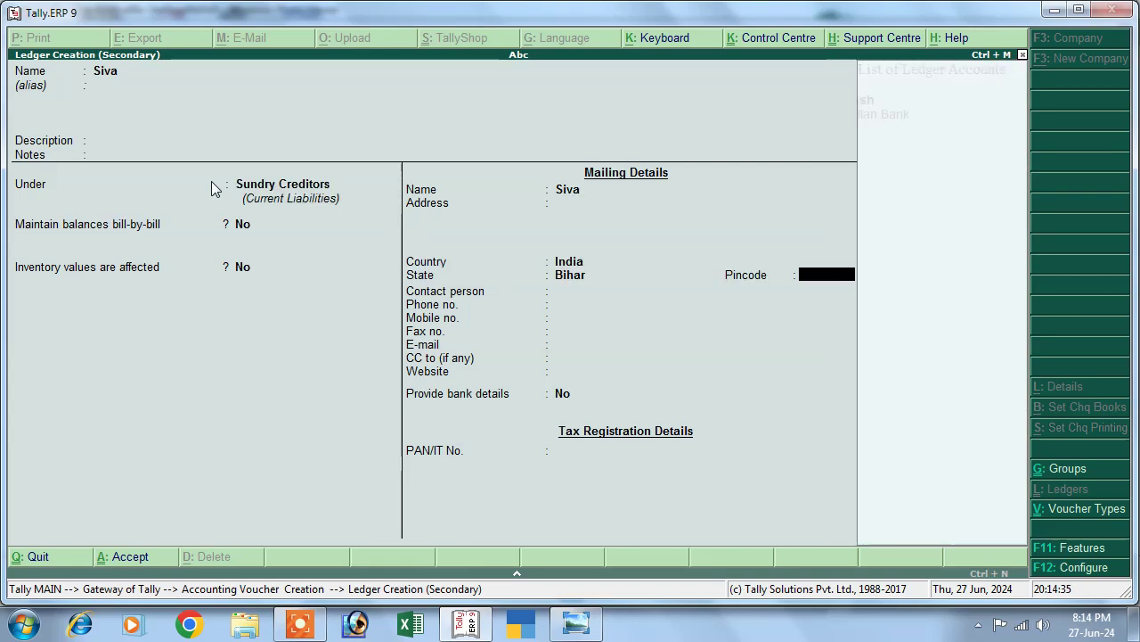
pyautogui.press('Return')
pyautogui.press('Return')
pyautogui.press('Return')
pyautogui.press('Return')
pyautogui.press('Return')
pyautogui.press('Return')
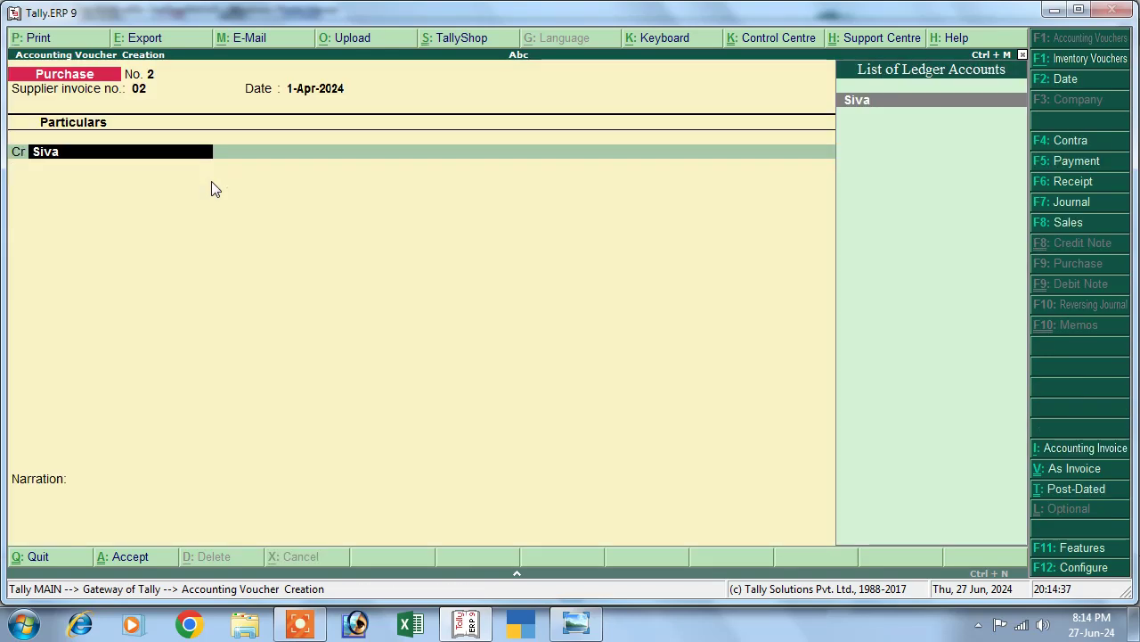
# Credit the supplier's ledger with 12,000, keeping the default supplier details
pyautogui.press('Return')
pyautogui.press('Return')
pyautogui.press('Return')
pyautogui.press('Return')
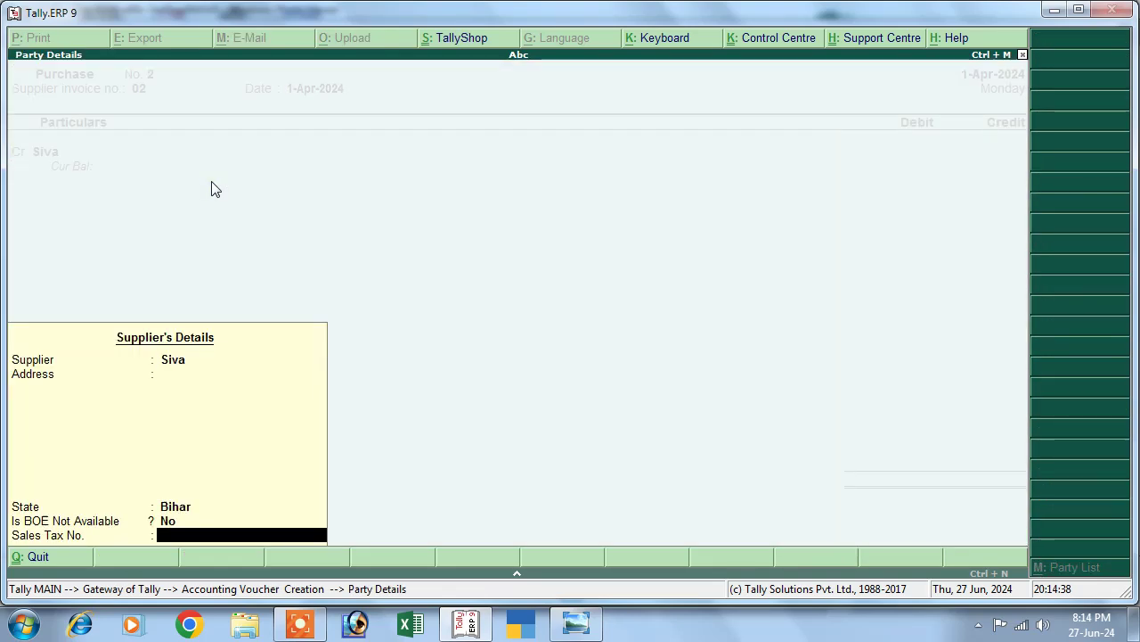
pyautogui.write('12000')
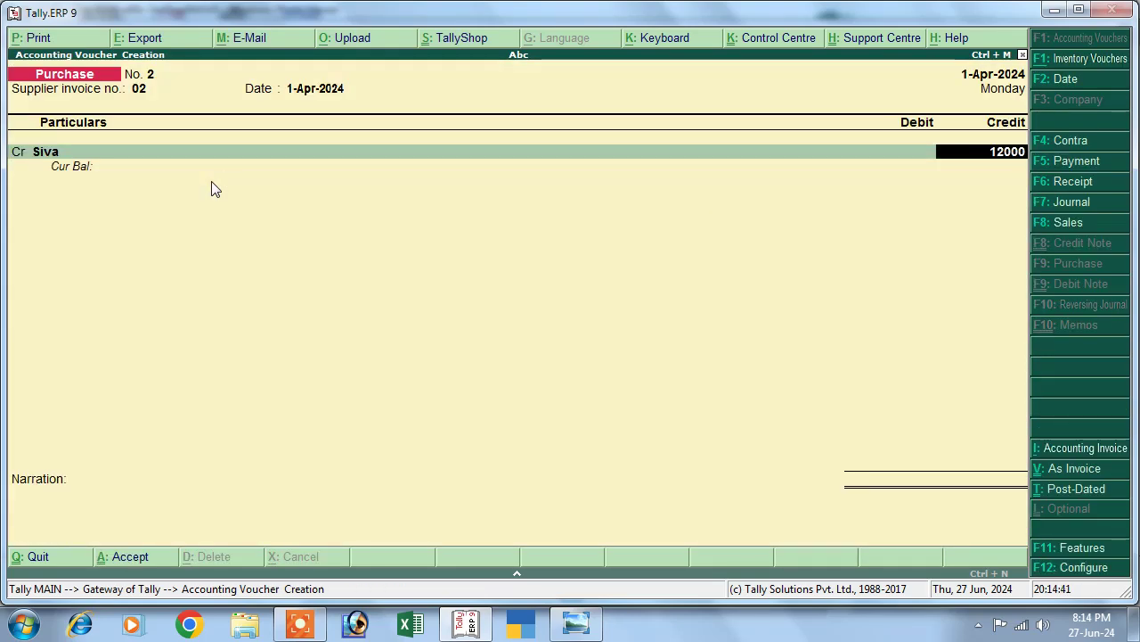
pyautogui.press('Return')
# Debit the Purchase ledger with 12,000, leave the inventory allocation empty, and save the Purchase voucher
pyautogui.press('Return')
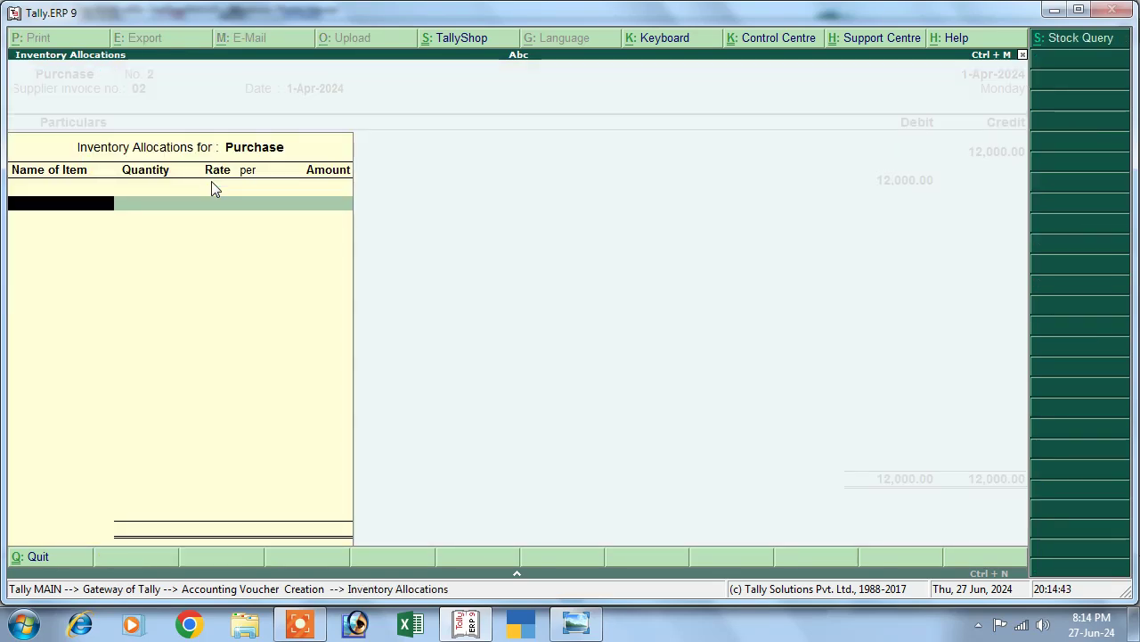
pyautogui.press('Escape')
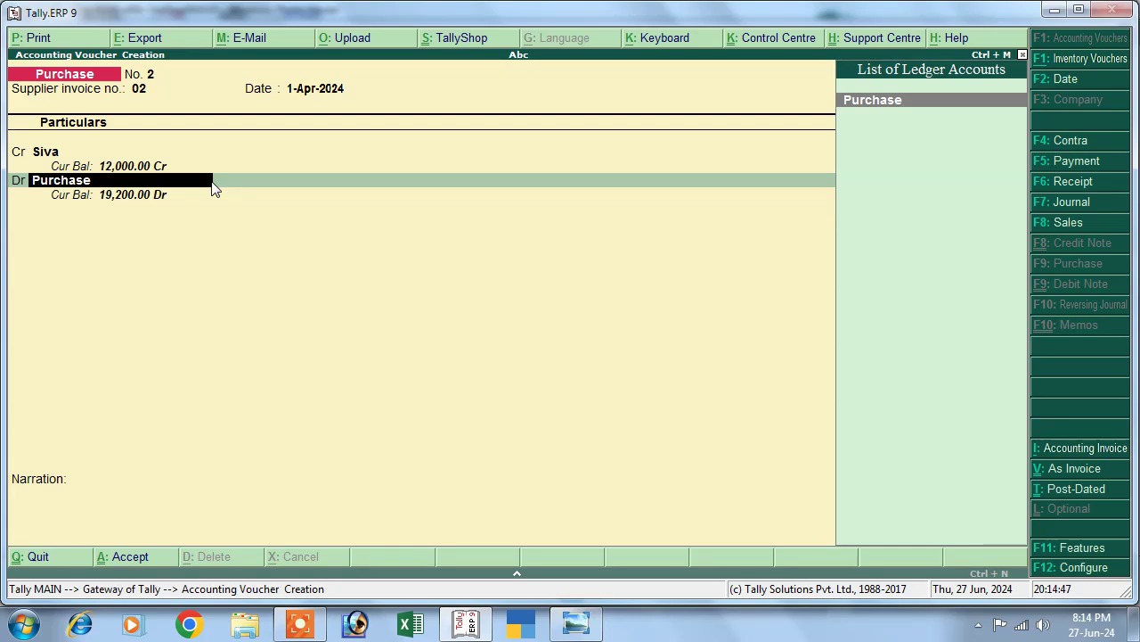
pyautogui.press('Return')
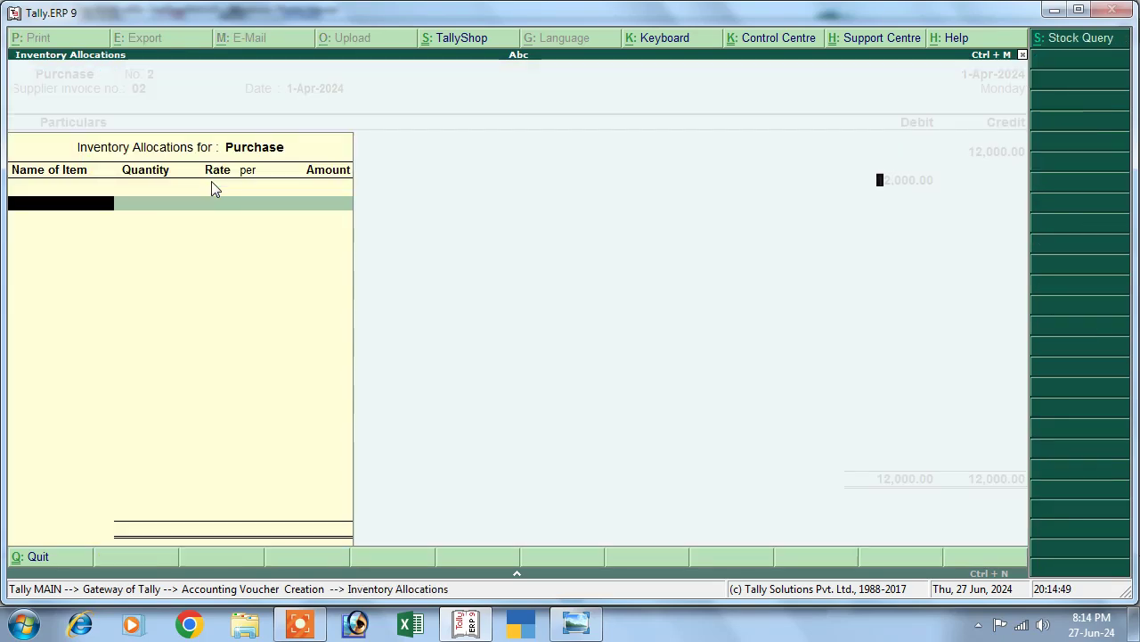
pyautogui.press('Return')
pyautogui.press('Return')
pyautogui.press('Return')
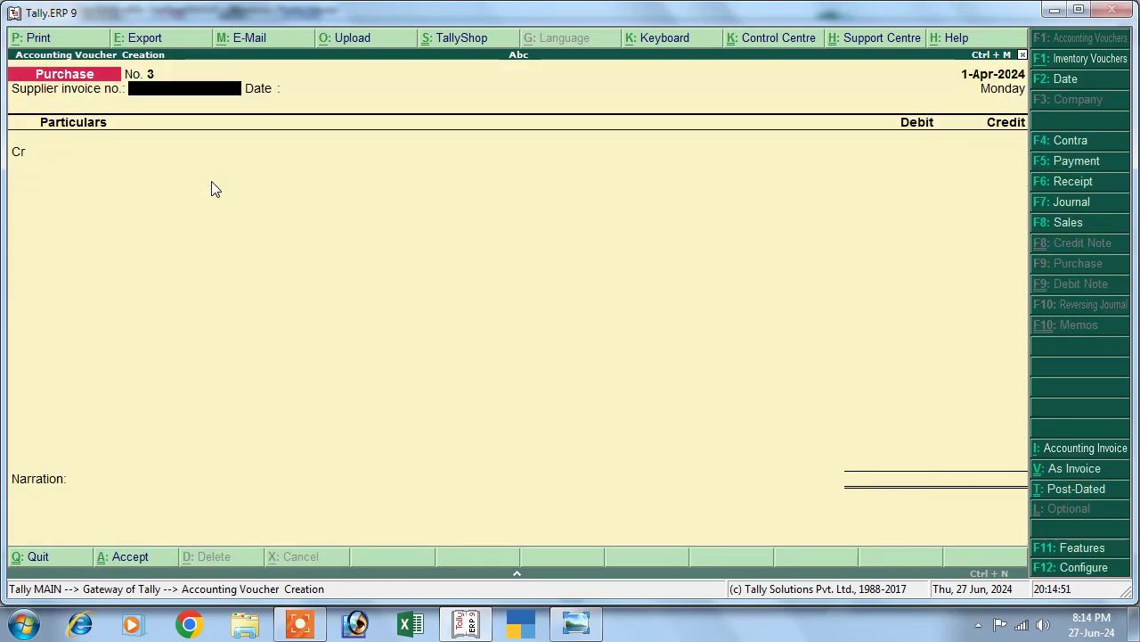
# Check the fifth transaction in the question image, and start a Sales entry in voucher mode in Tally.ERP 9 with reference number 01
pyautogui.click(576, 622)
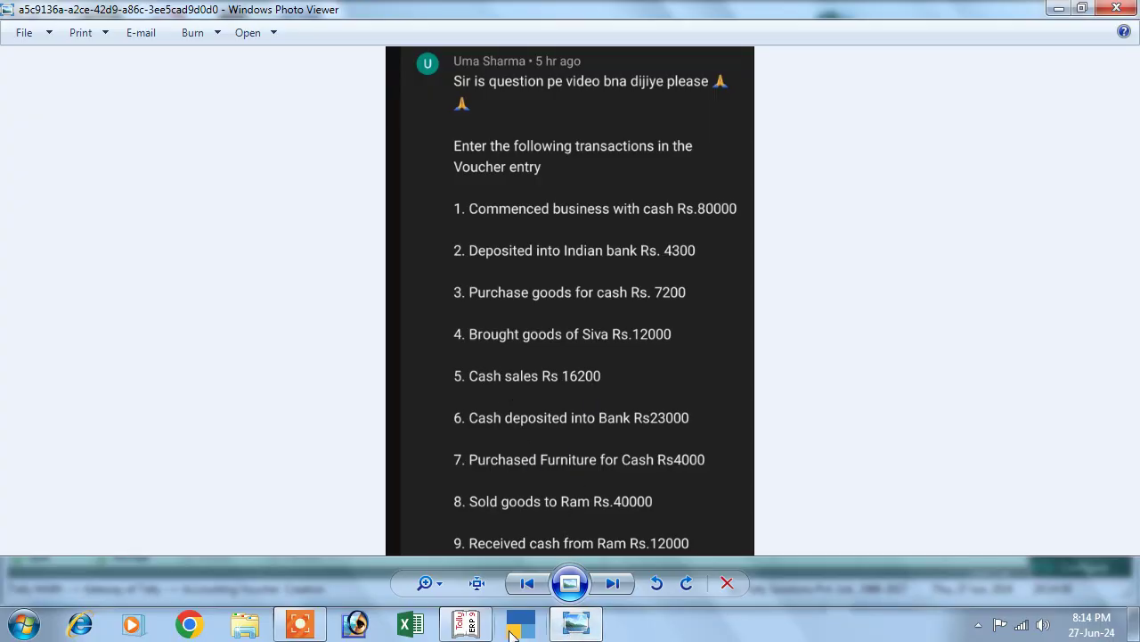
pyautogui.click(465, 622)
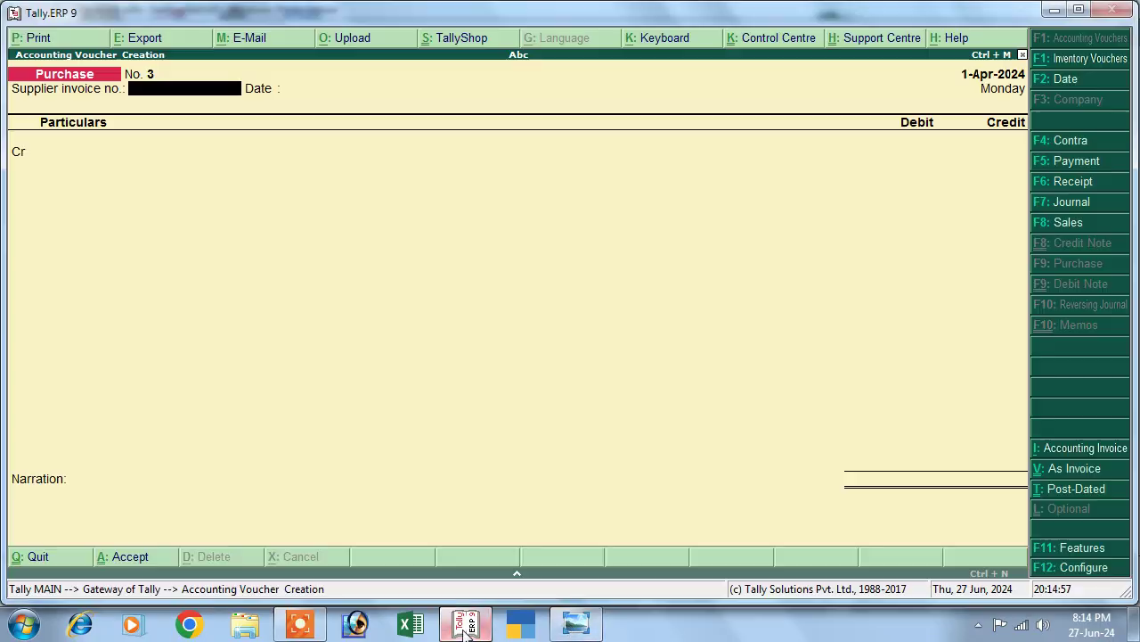
pyautogui.click(1048, 223)
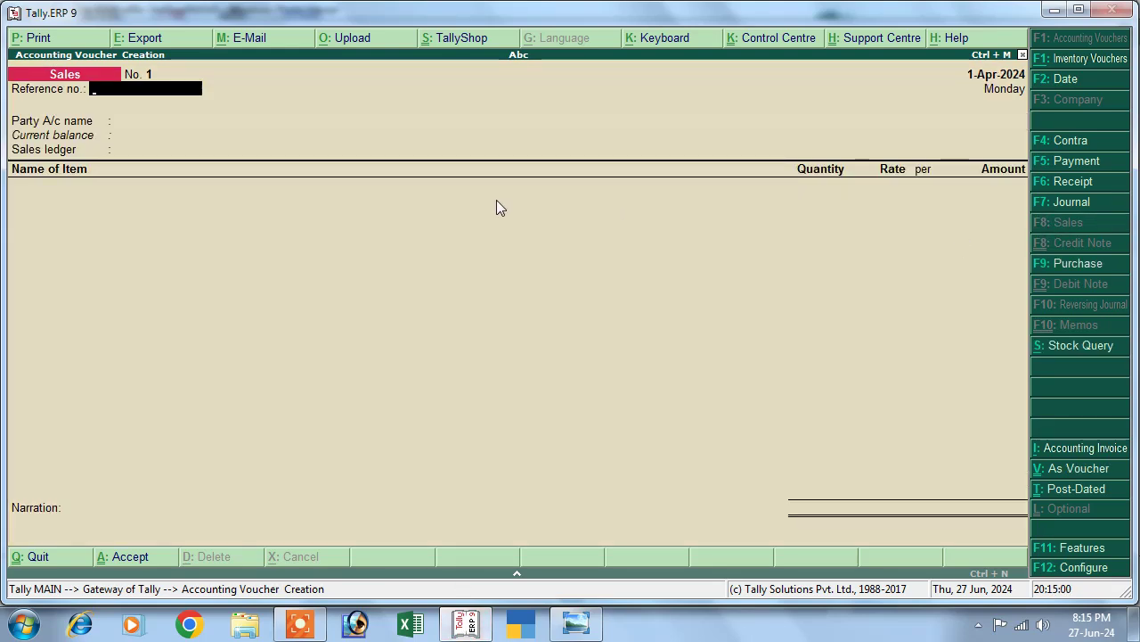
pyautogui.hotkey('ctrl', 'v')
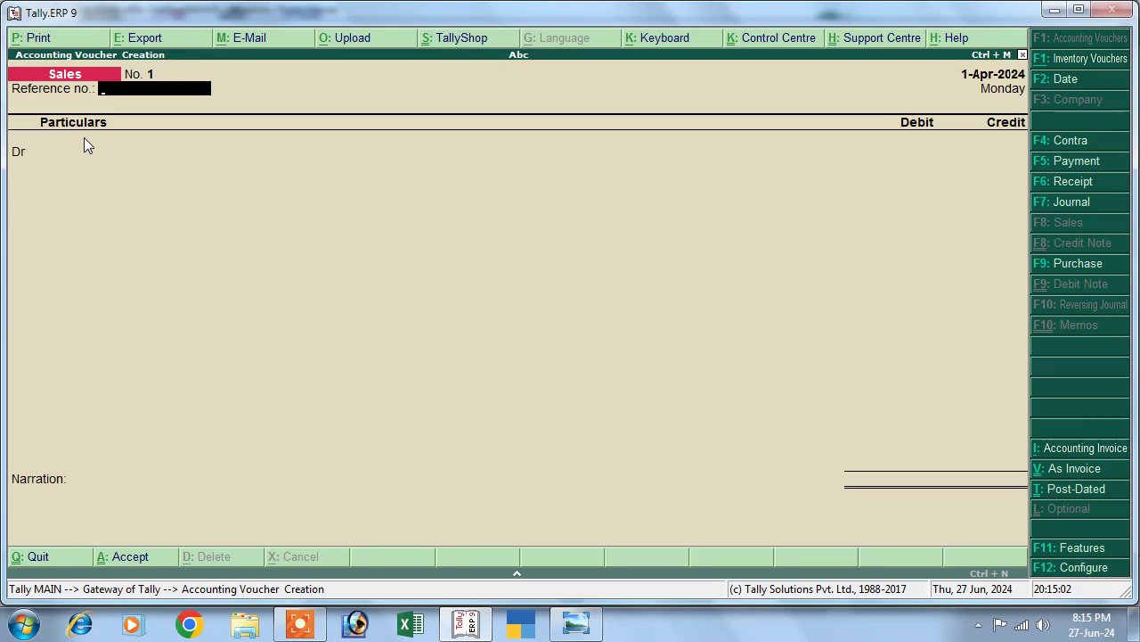
pyautogui.write('01')
pyautogui.press('Return')
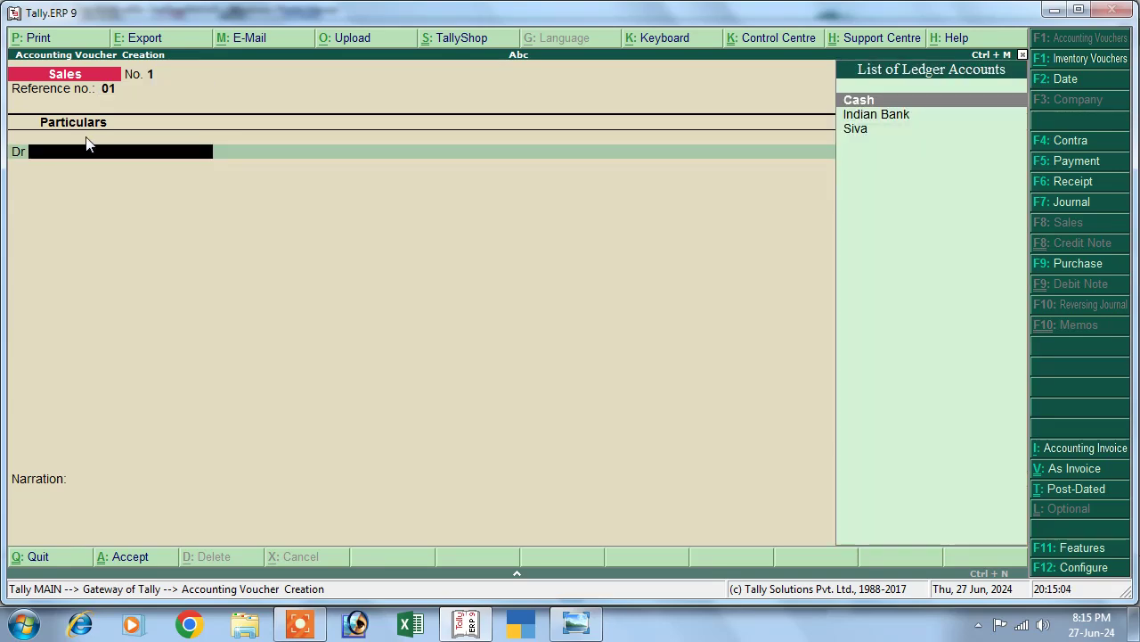
# Debit Cash with 16,200 in the Sales voucher, keeping the default buyer details
pyautogui.press('Return')
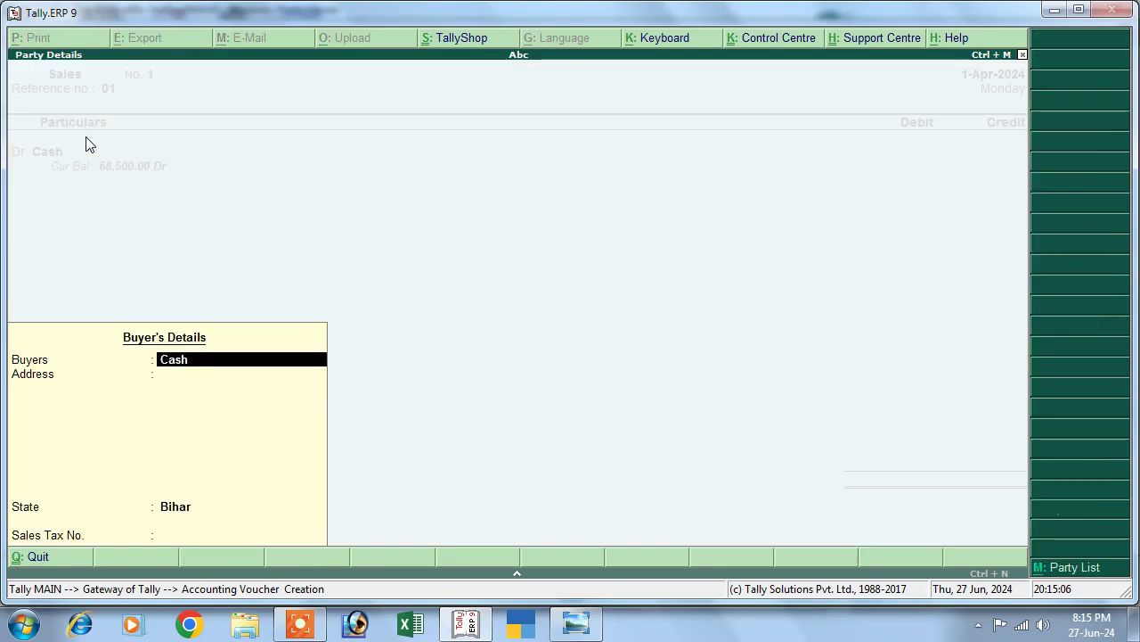
pyautogui.press('Return')
pyautogui.press('Return')
pyautogui.write('16')
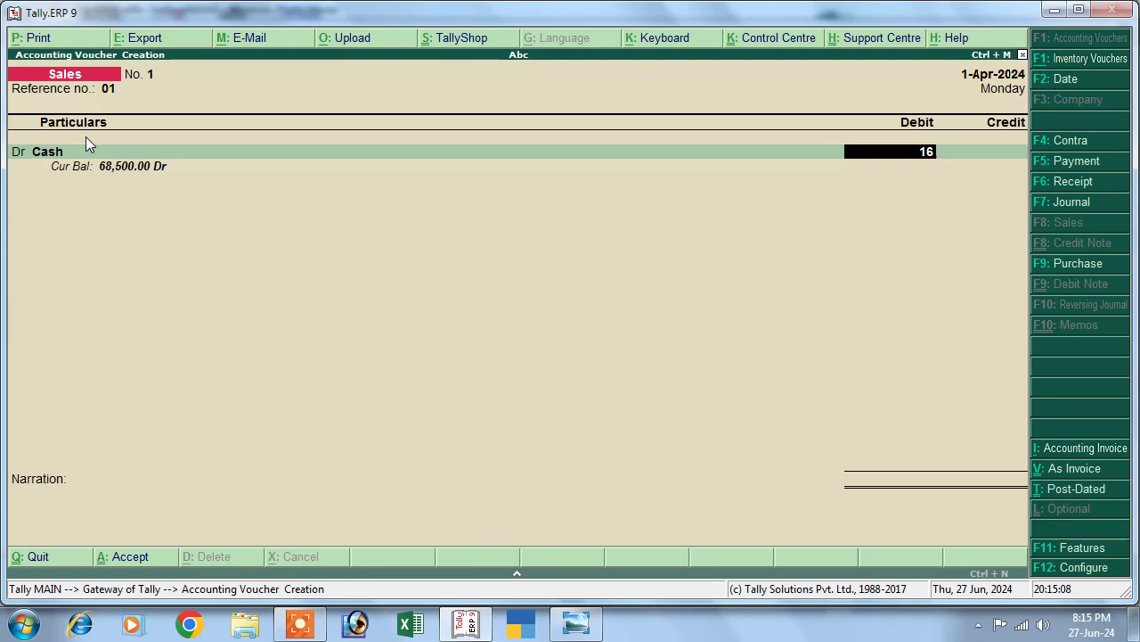
pyautogui.write('2000')
pyautogui.press('BackSpace')
pyautogui.press('Return')
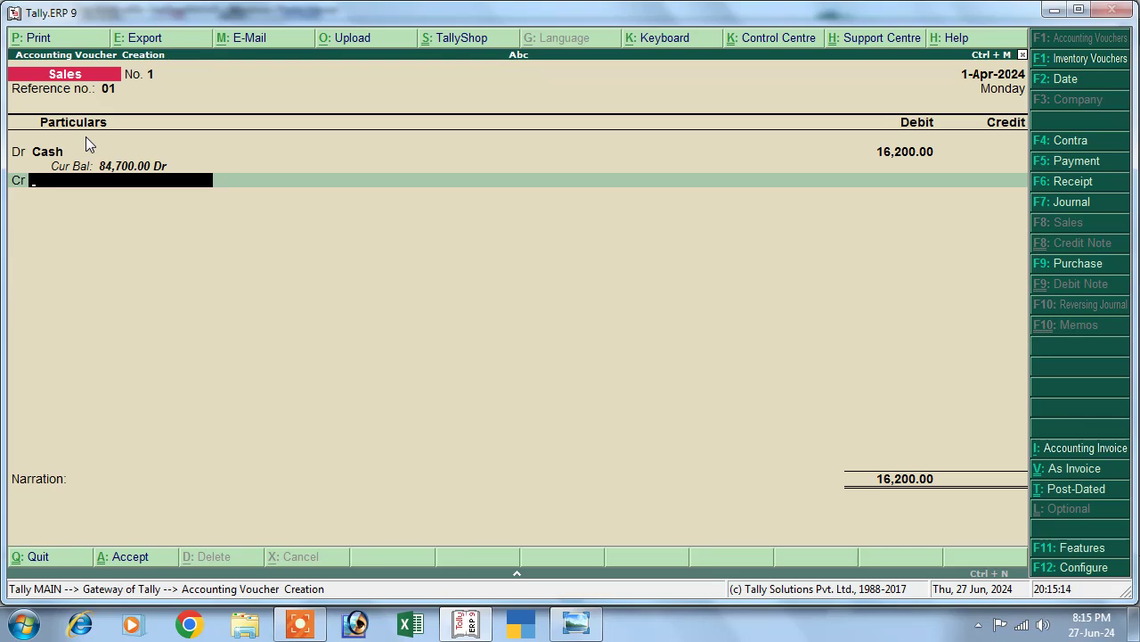
# Create a ledger named Sales under Sales Accounts from the credit line of the Sales voucher, keeping the other defaults
pyautogui.hotkey('alt', 'c')
pyautogui.write('Sales')
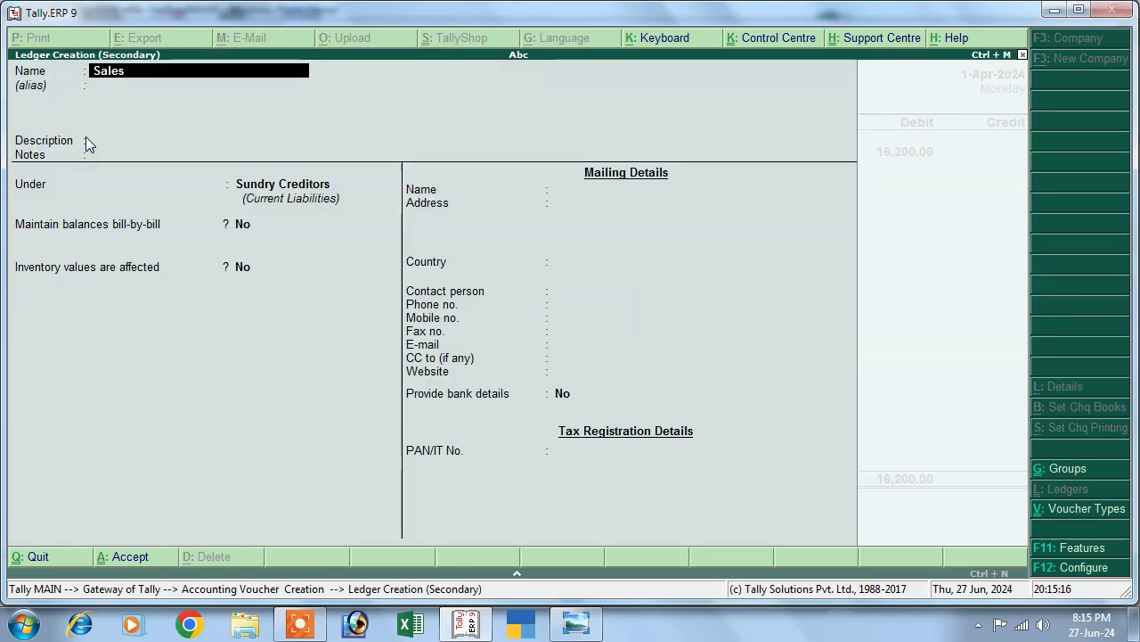
pyautogui.press('Return')
pyautogui.press('Return')
pyautogui.press('Return')
pyautogui.press('Return')
pyautogui.write('S')
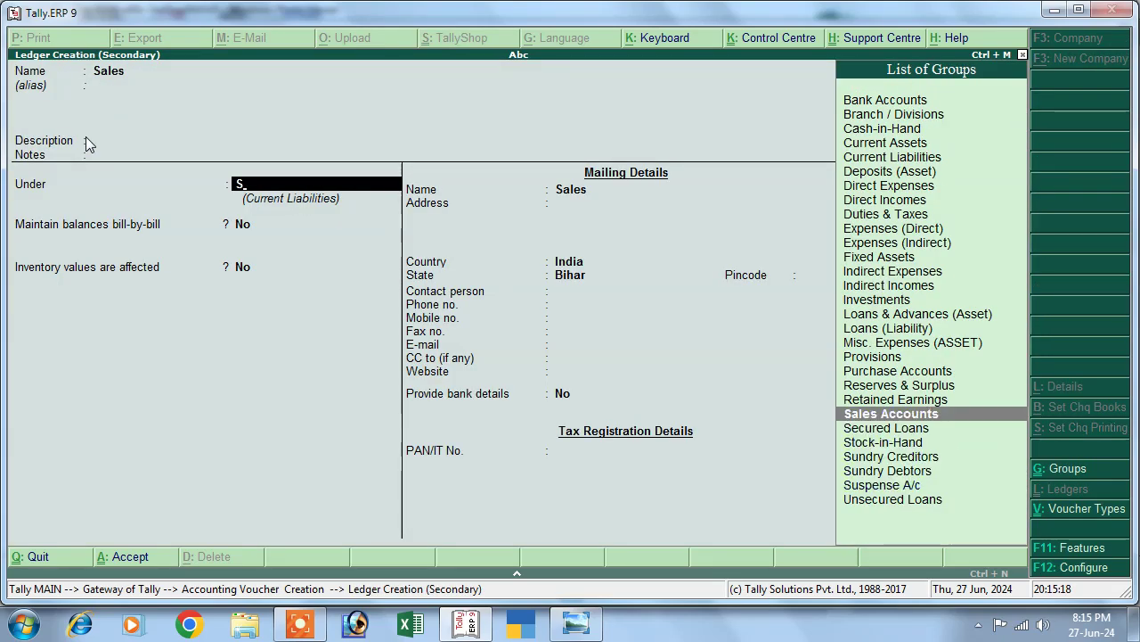
pyautogui.press('Return')
pyautogui.press('Return')
pyautogui.press('Return')
pyautogui.press('Return')
pyautogui.press('Return')
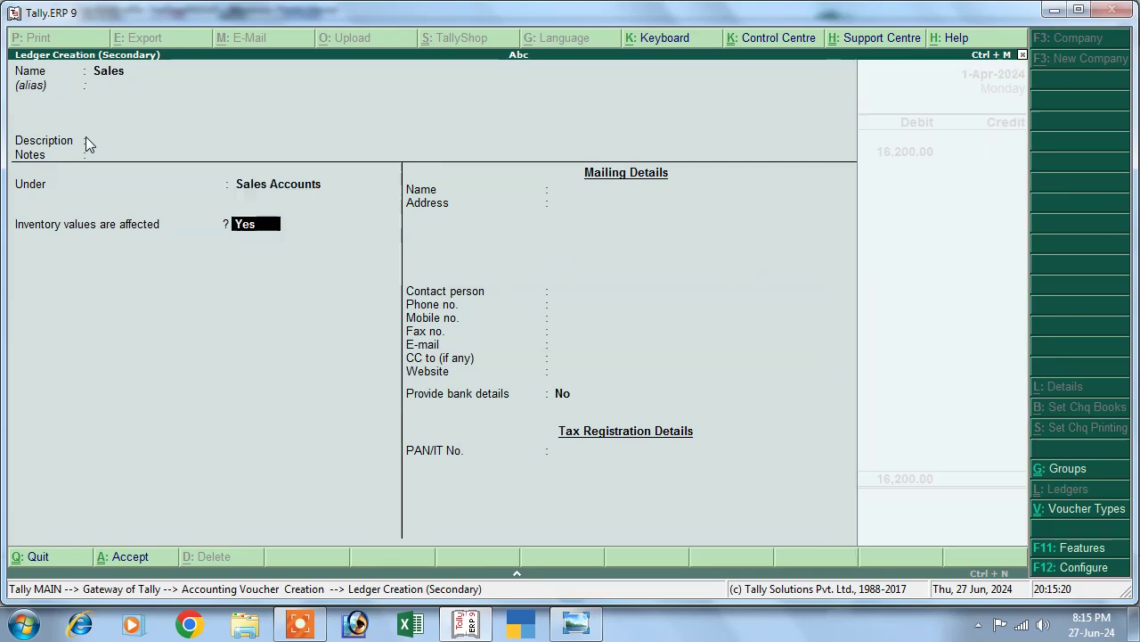
# Credit the Sales ledger with 16,200, leave the narration empty, and save the Sales voucher
pyautogui.press('Return')
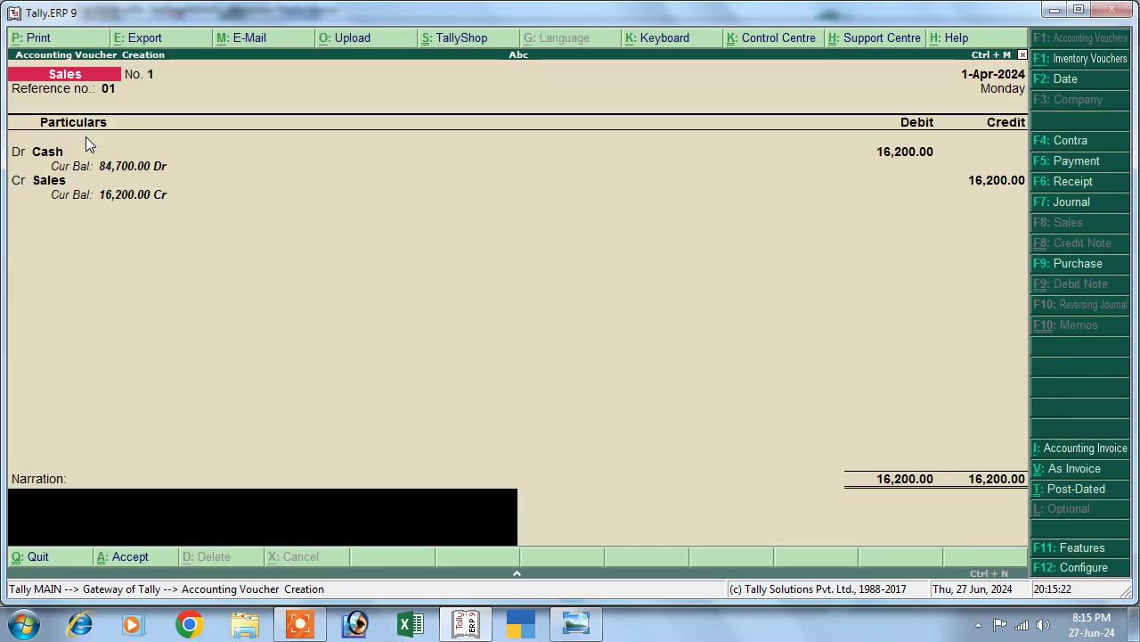
pyautogui.press('Return')
pyautogui.press('Return')
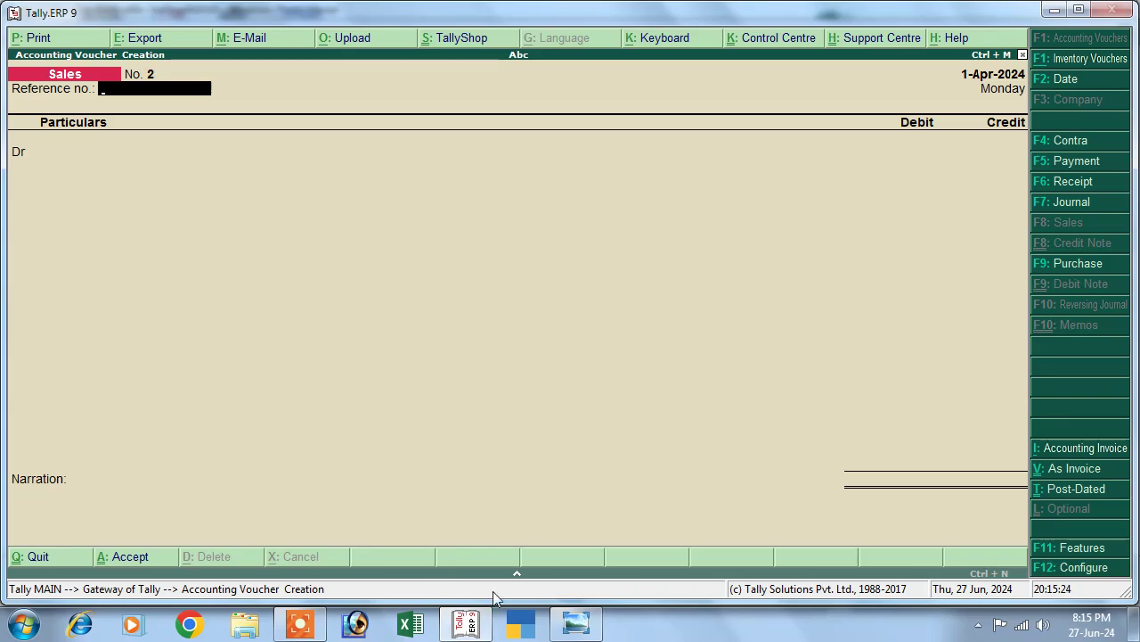
# Check the sixth transaction in the question image, and credit Cash with 23,000 in a new Contra voucher in Tally.ERP 9
pyautogui.click(576, 624)
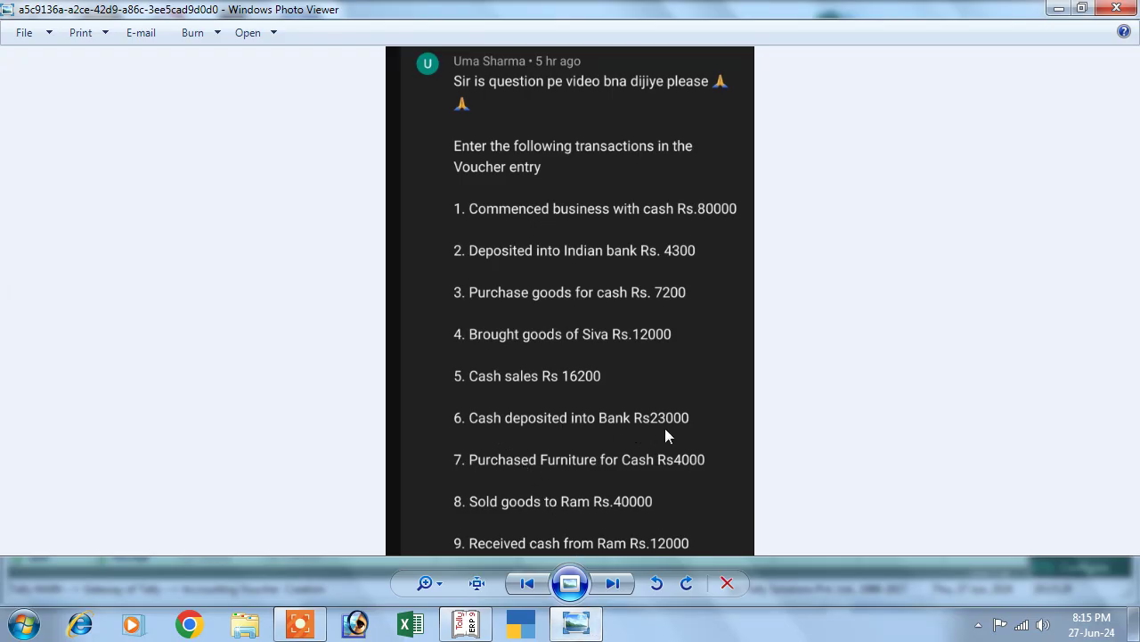
pyautogui.click(466, 624)
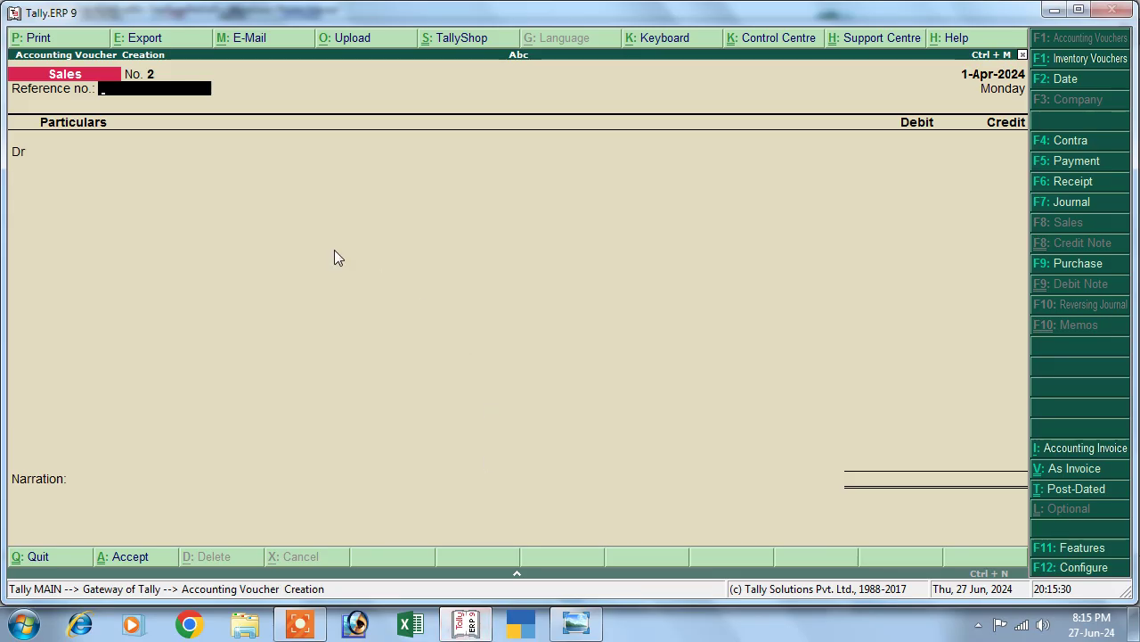
pyautogui.click(1065, 145)
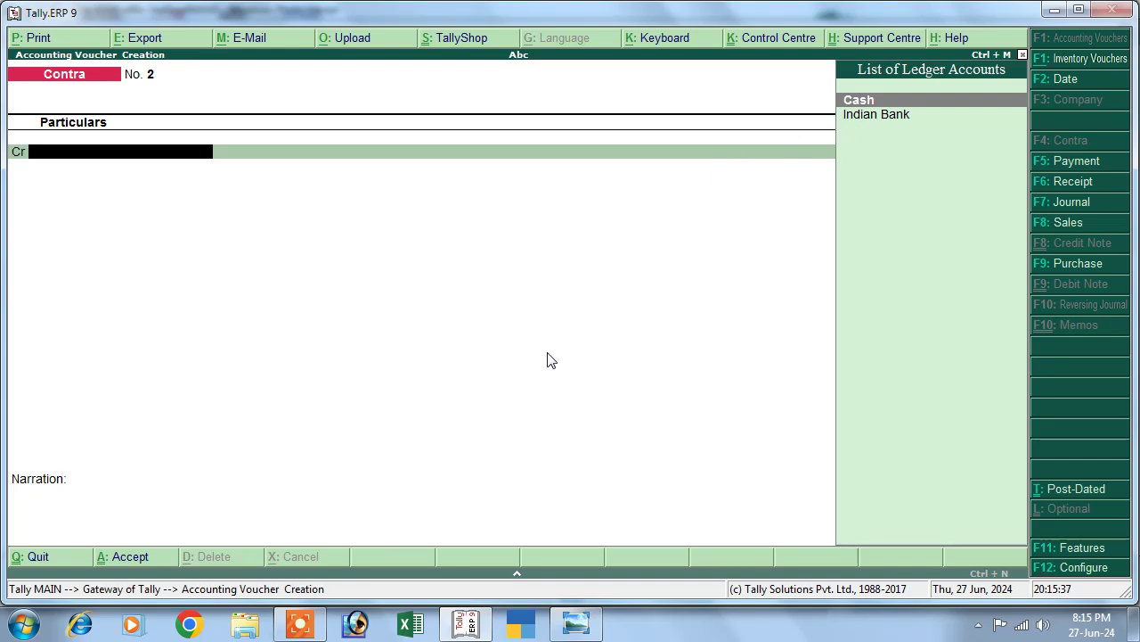
pyautogui.press('Return')
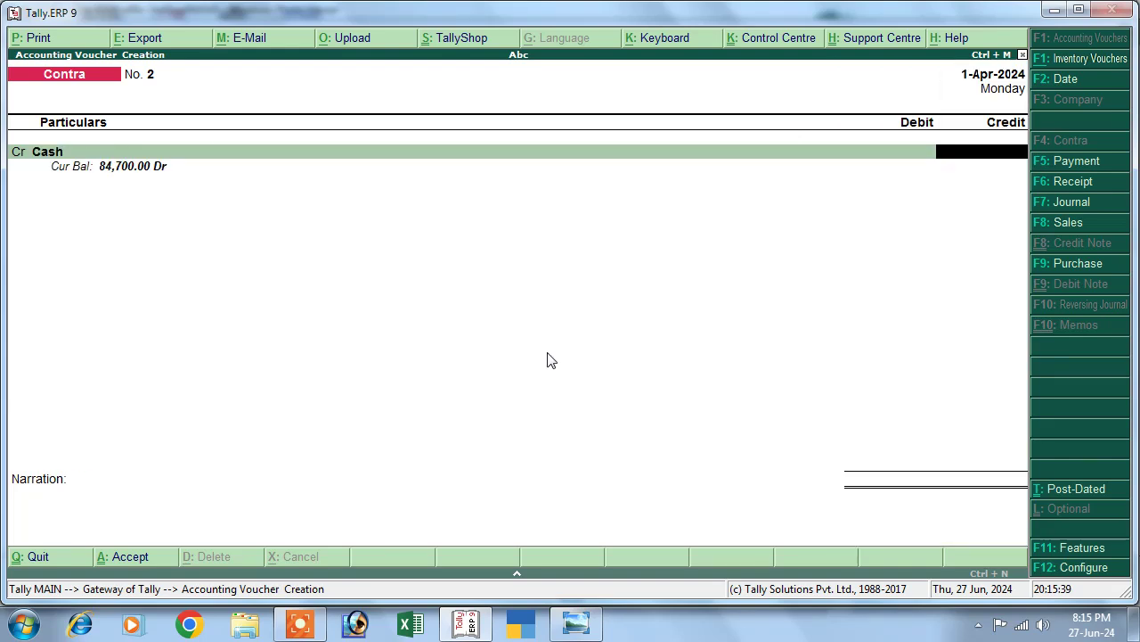
pyautogui.write('23000')
pyautogui.press('Return')
pyautogui.press('Return')
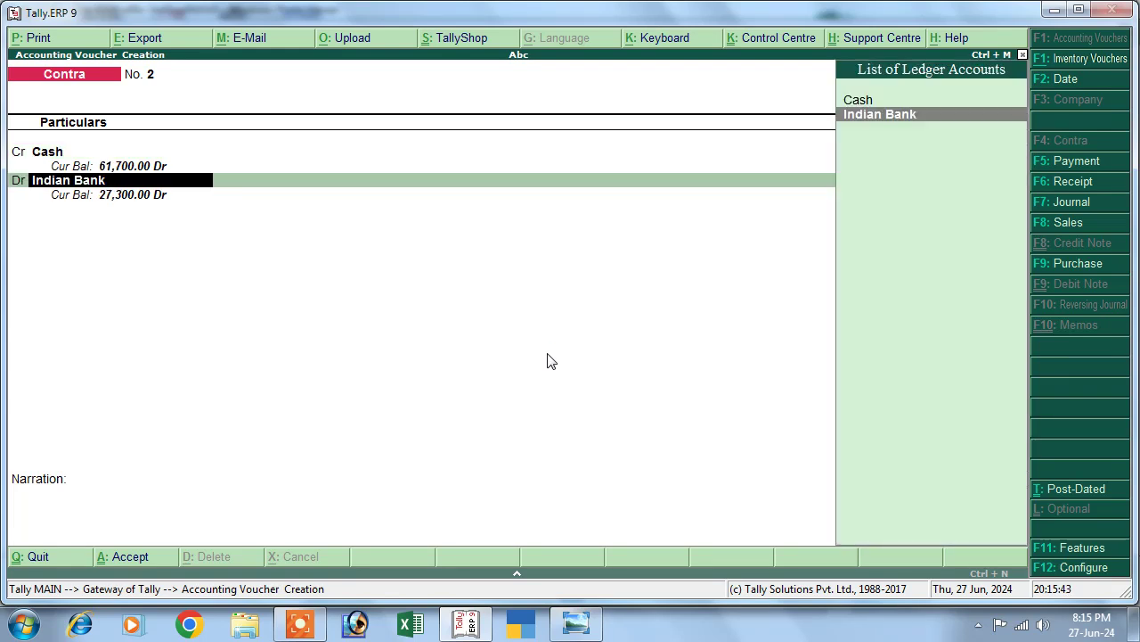
# Debit Indian Bank with 23,000 and enter 230 notes of 100 as the cash denominations
pyautogui.press('Return')
pyautogui.press('Return')
pyautogui.press('Return')
pyautogui.press('Return')
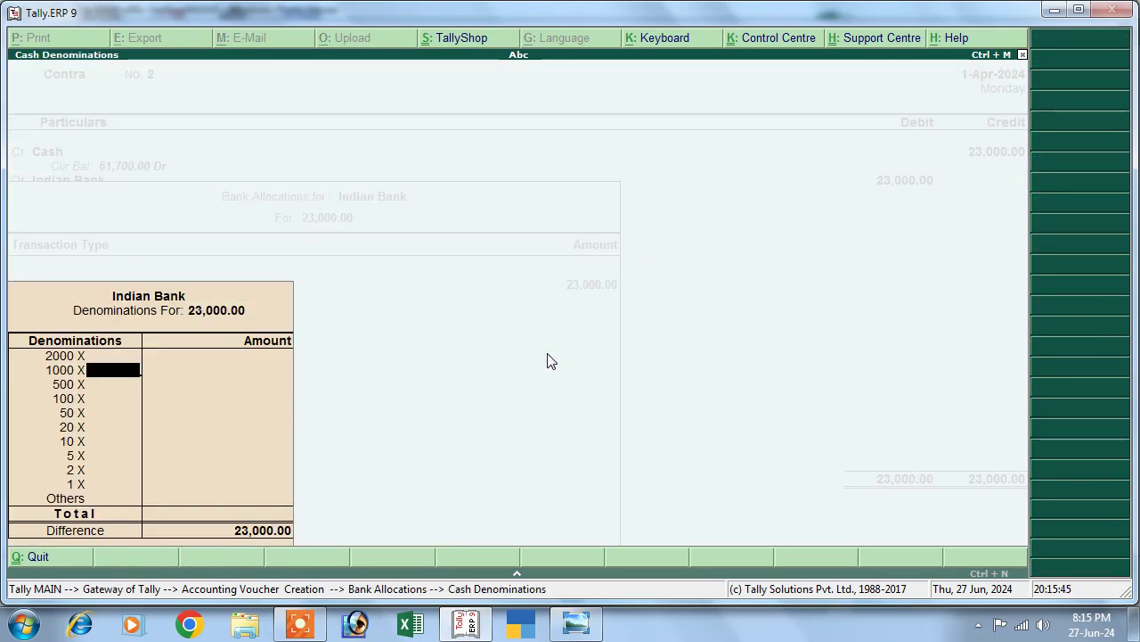
pyautogui.press('Return')
pyautogui.press('Return')
pyautogui.write('230')
pyautogui.press('Return')
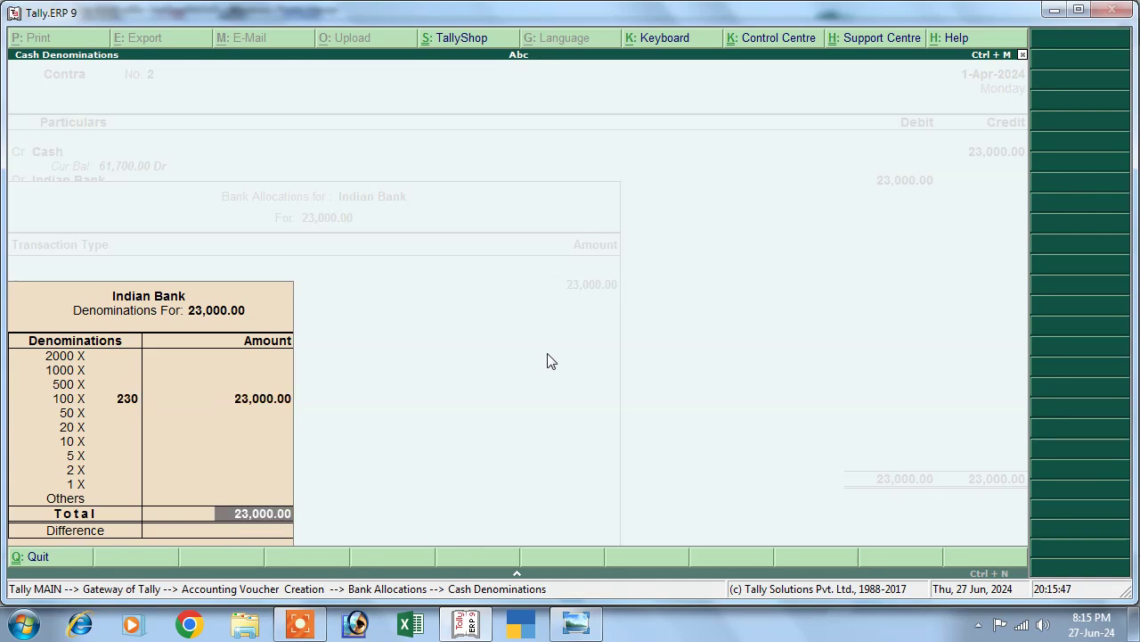
# Accept the bank allocation, leave the narration empty, and save the Contra voucher
pyautogui.press('Return')
pyautogui.press('Return')
pyautogui.press('Return')
pyautogui.press('Return')
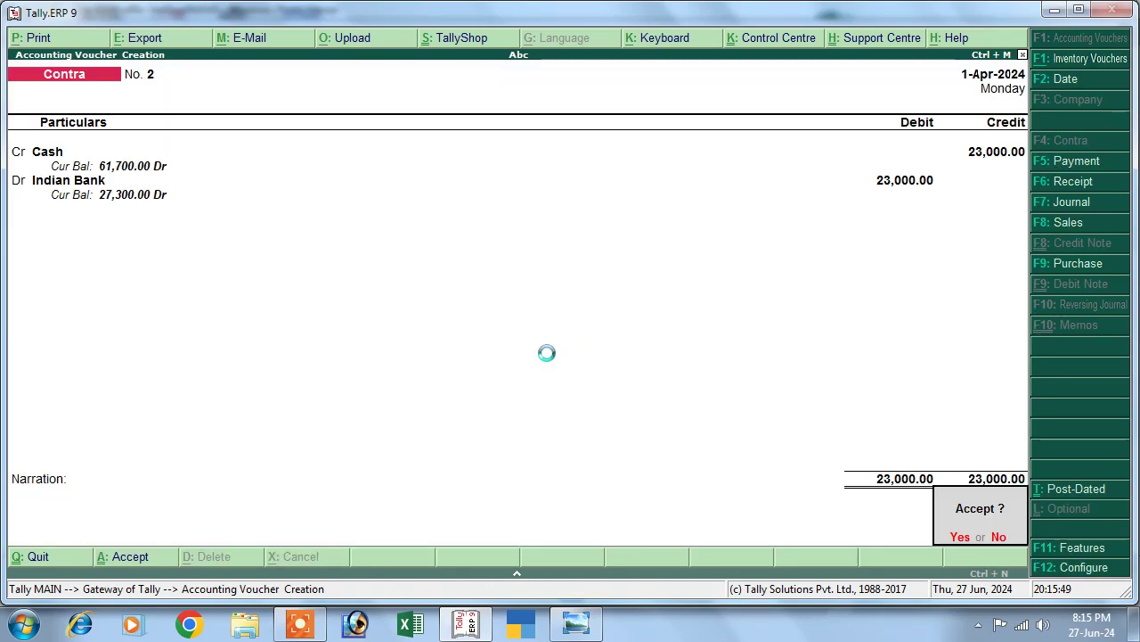
pyautogui.press('Return')
# Check the seventh transaction in the question image, and start a Purchase entry in voucher mode in Tally.ERP 9 with supplier invoice number 03 dated 1-Apr-2024
pyautogui.click(576, 622)
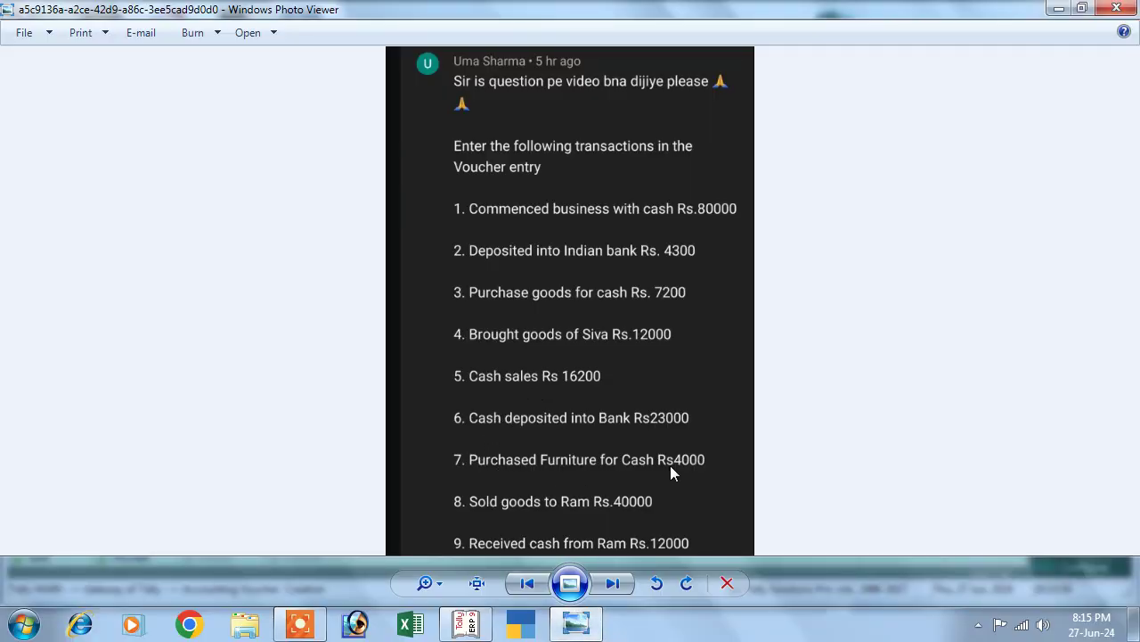
pyautogui.click(465, 623)
pyautogui.click(1051, 264)
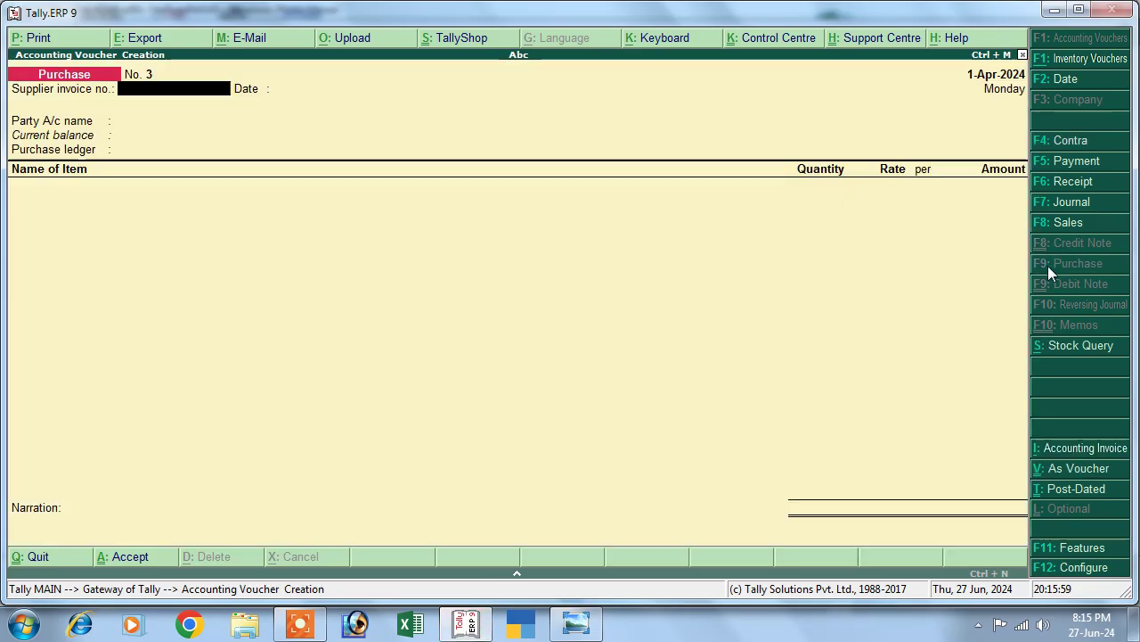
pyautogui.hotkey('ctrl', 'v')
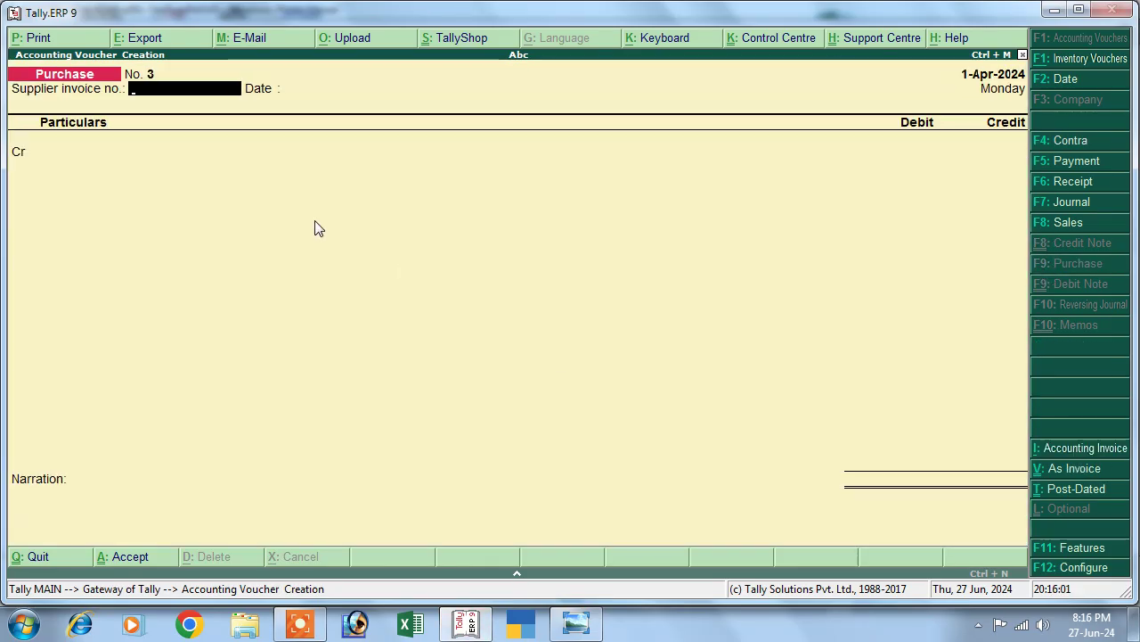
pyautogui.write('03')
pyautogui.press('Return')
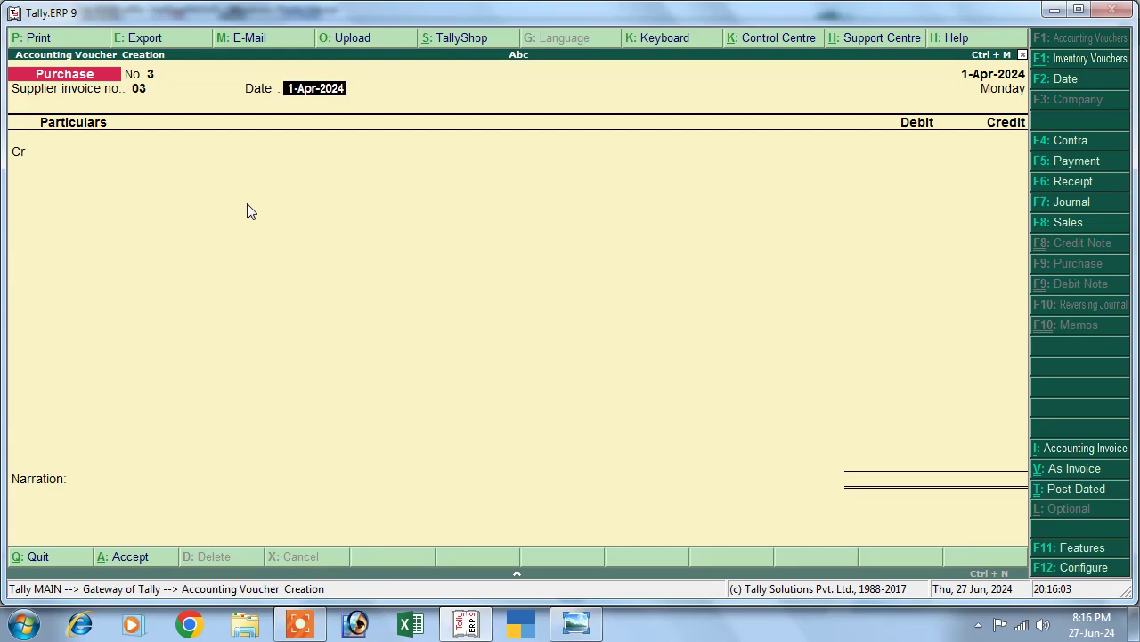
pyautogui.press('Return')
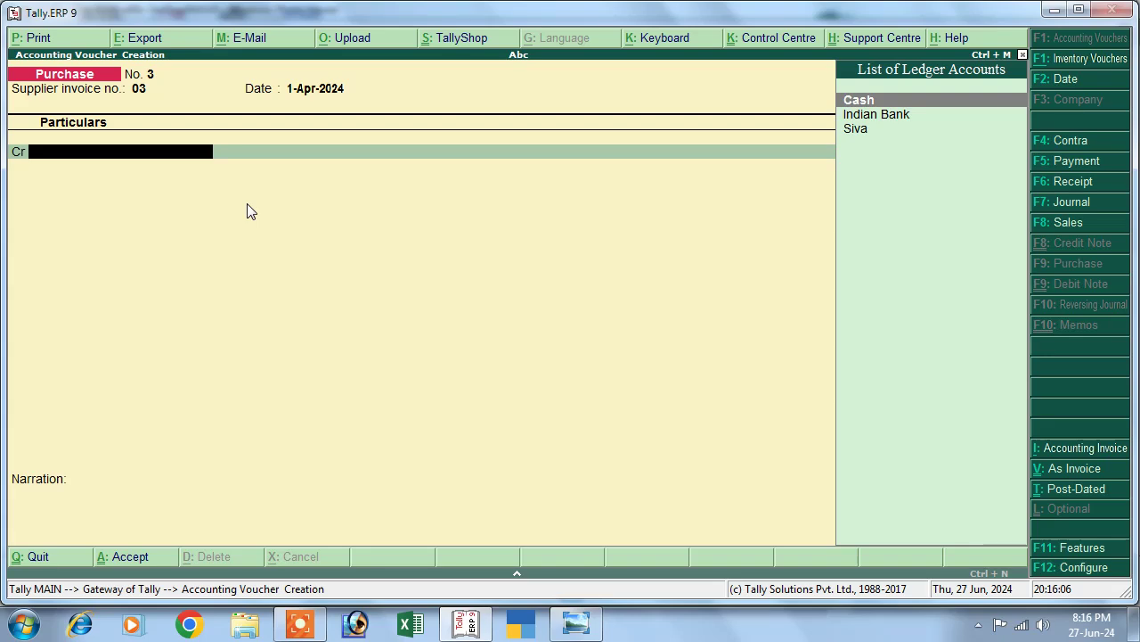
# Recheck the question image and credit Cash with 4,000 in the Purchase voucher, keeping the default supplier details
pyautogui.click(579, 623)
pyautogui.click(579, 624)
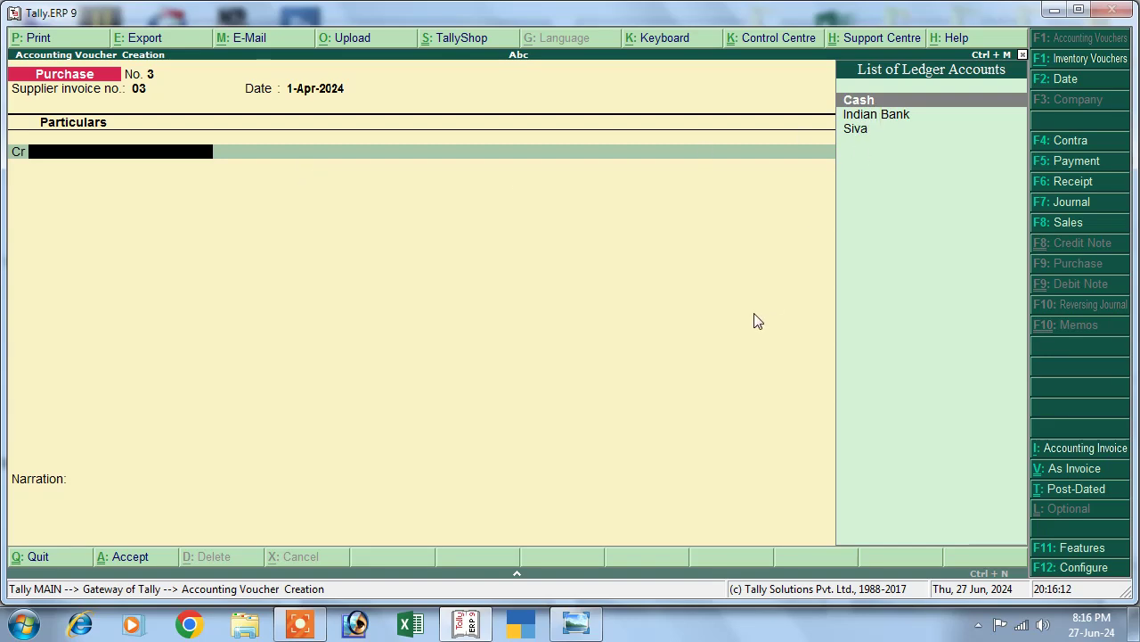
pyautogui.press('Return')
pyautogui.press('Return')
pyautogui.press('Return')
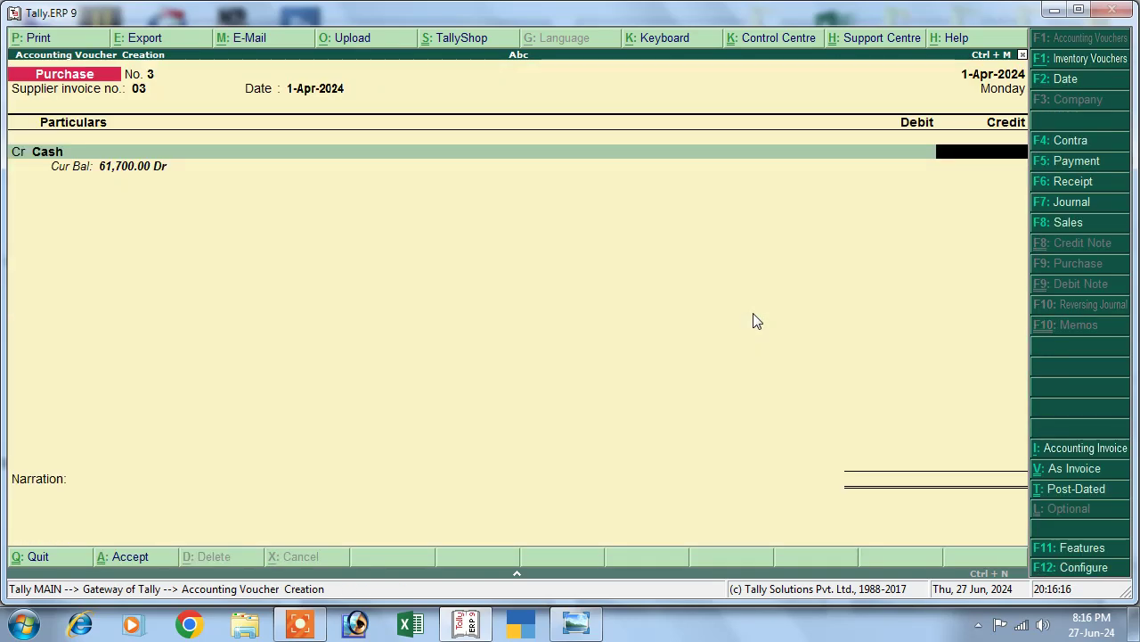
pyautogui.write('4000')
pyautogui.press('Return')
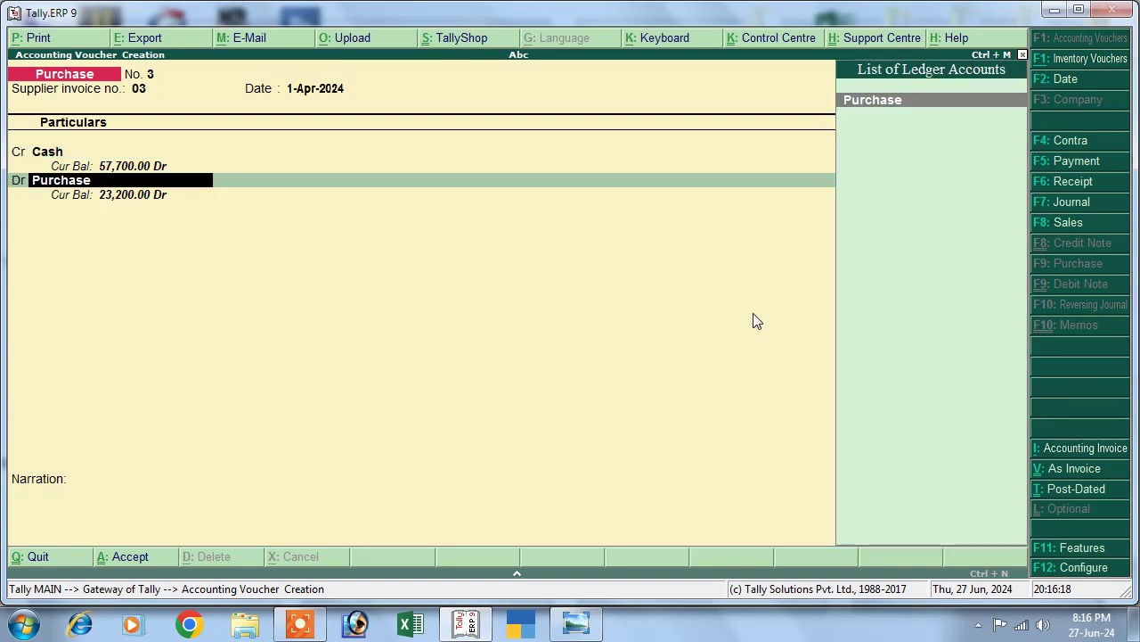
# Debit the Purchase ledger with 4,000 and leave the inventory allocation empty
pyautogui.press('Return')
pyautogui.press('Return')
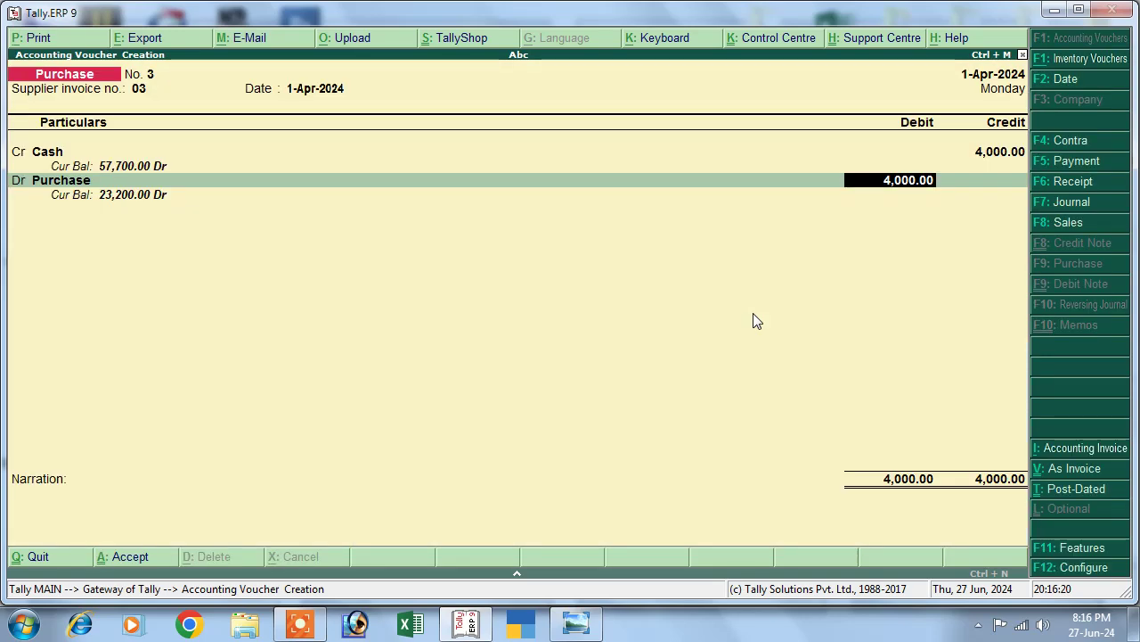
pyautogui.press('Return')
pyautogui.press('Return')
pyautogui.press('Return')
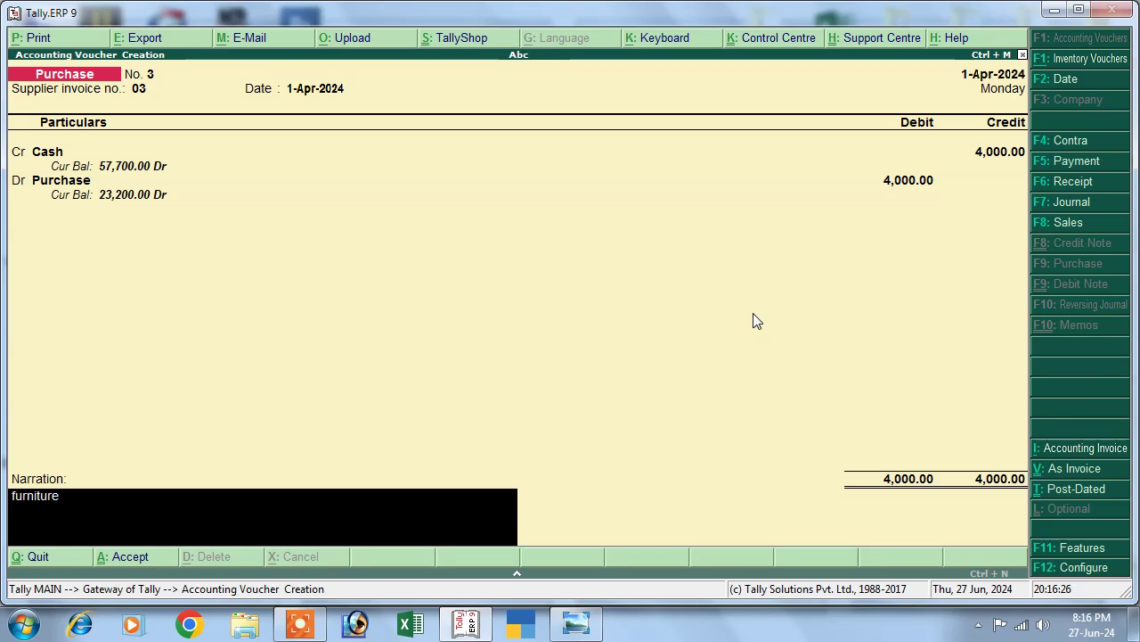
# Add the narration "furniture purchase" and save the Purchase voucher
pyautogui.write('furniture purchase')
pyautogui.press('Return')
pyautogui.press('Return')
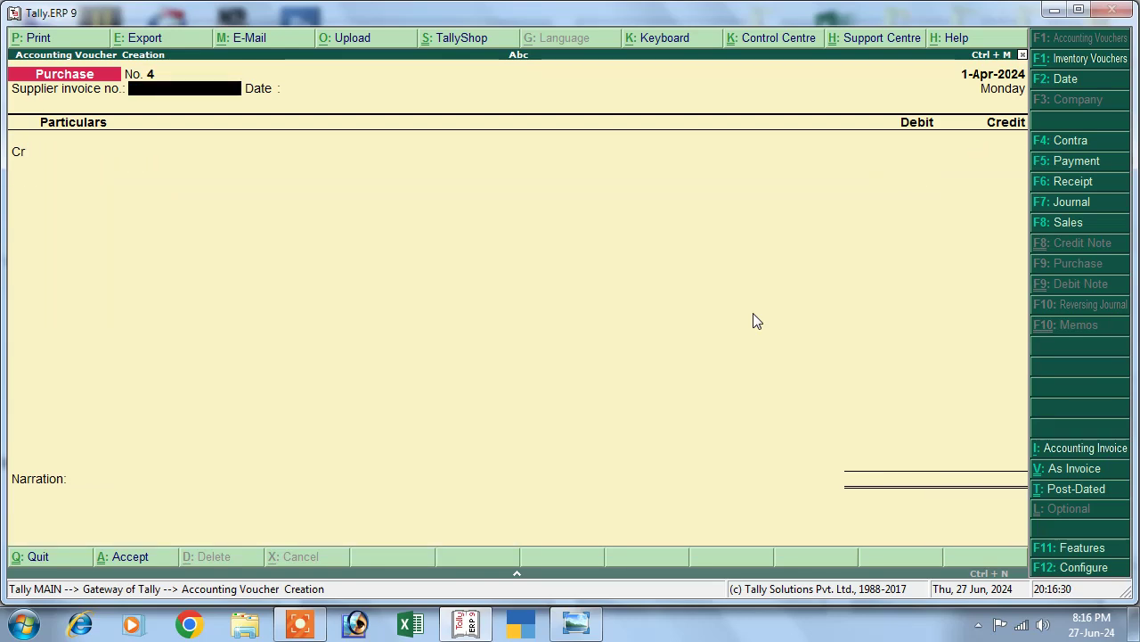
# Check the eighth transaction in the question image, and start a Sales entry in voucher mode in Tally.ERP 9 with reference number 02
pyautogui.click(575, 622)
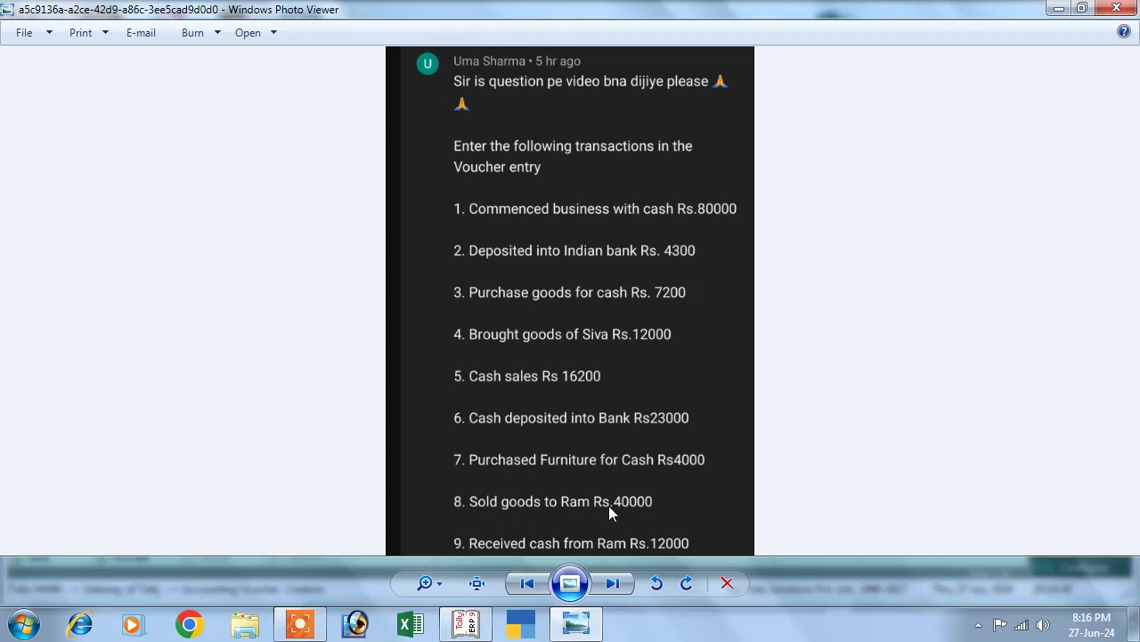
pyautogui.click(465, 622)
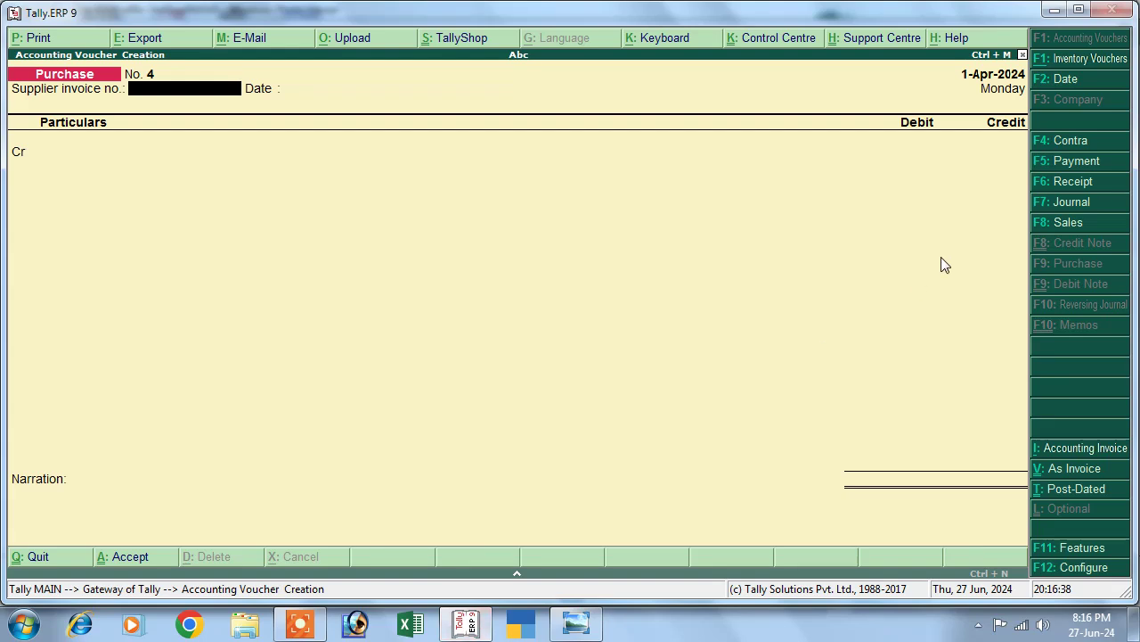
pyautogui.click(1042, 227)
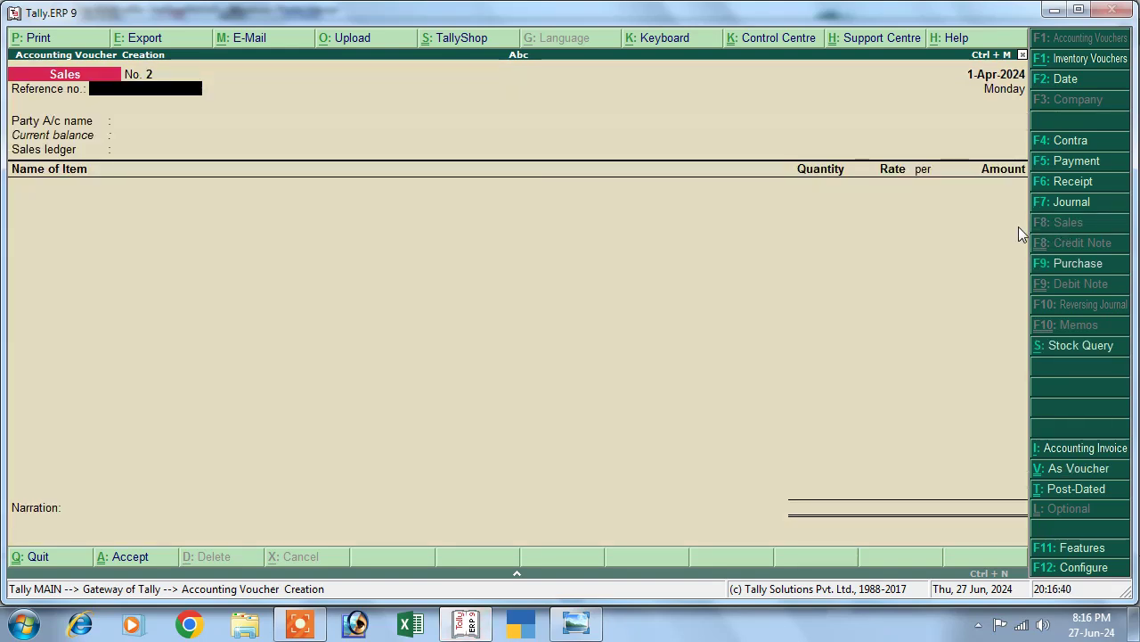
pyautogui.hotkey('ctrl', 'v')
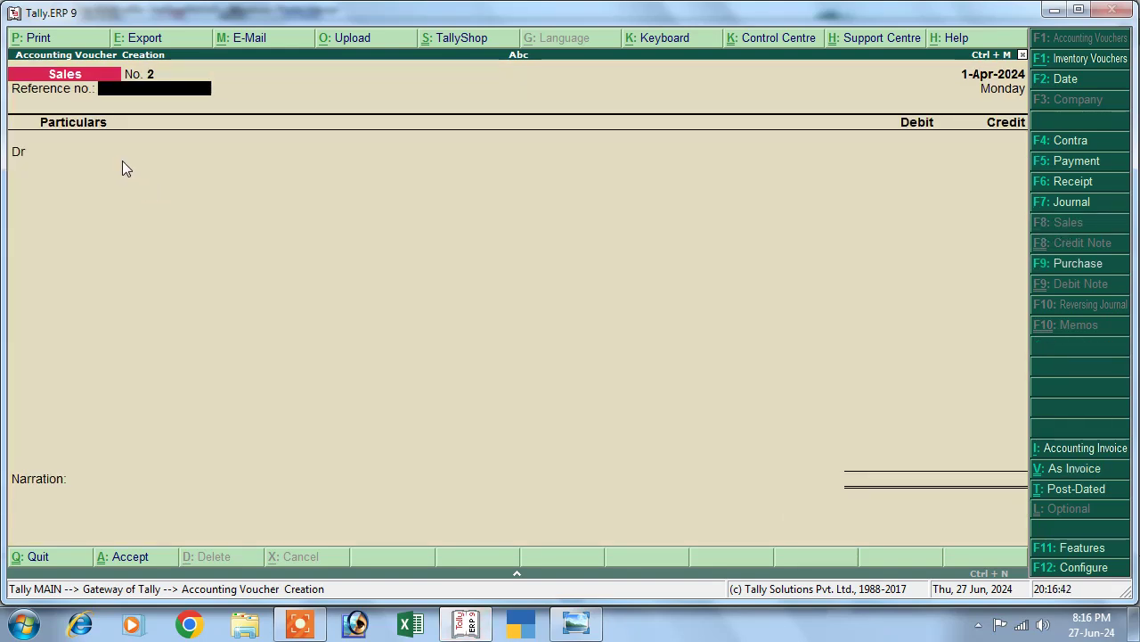
pyautogui.write('02')
pyautogui.press('Return')
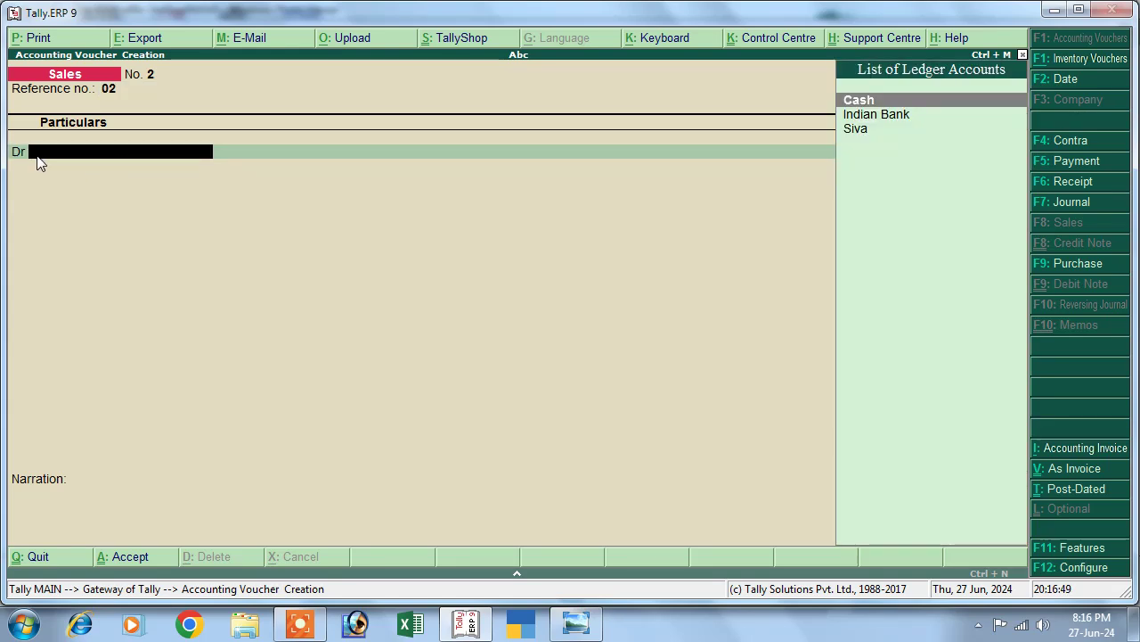
# Start a new ledger from the debit line with the customer's name and place it under Sundry Debtors
pyautogui.hotkey('alt', 'c')
pyautogui.write('Ram')
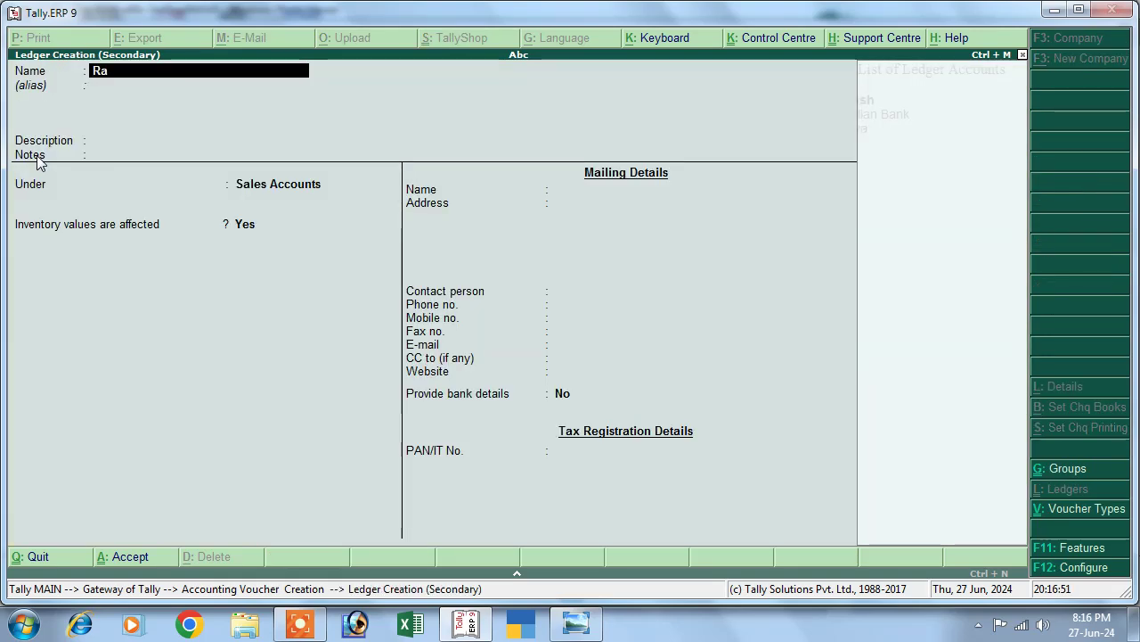
pyautogui.press('Return')
pyautogui.press('Return')
pyautogui.press('Return')
pyautogui.press('Return')
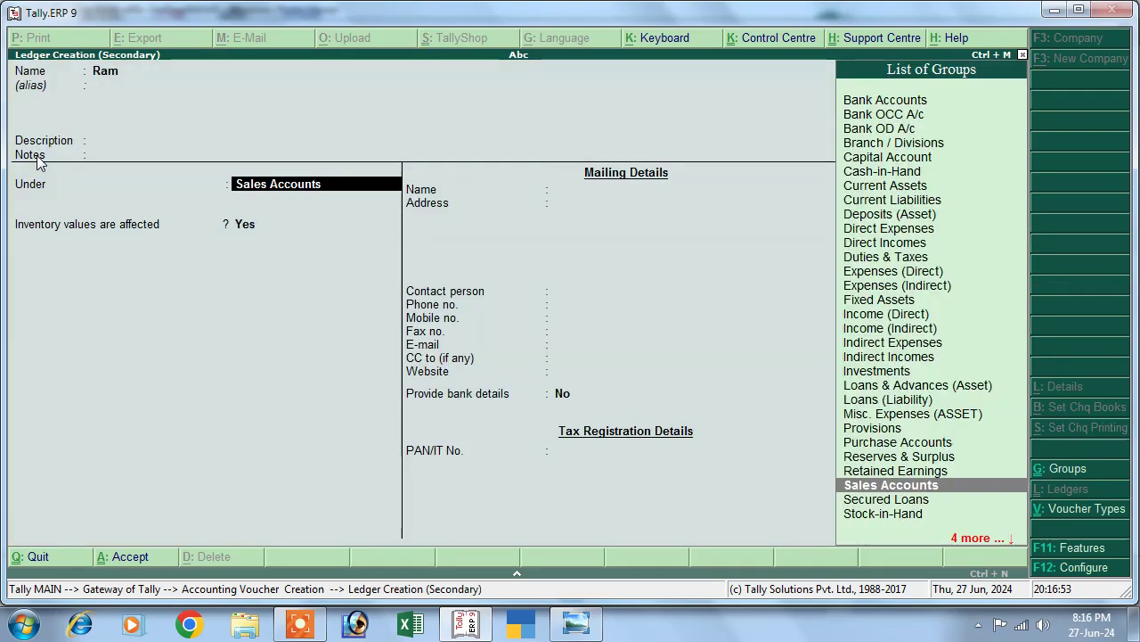
pyautogui.write('S')
pyautogui.press('Down')
pyautogui.press('Down')
pyautogui.press('Down')
pyautogui.press('Down')
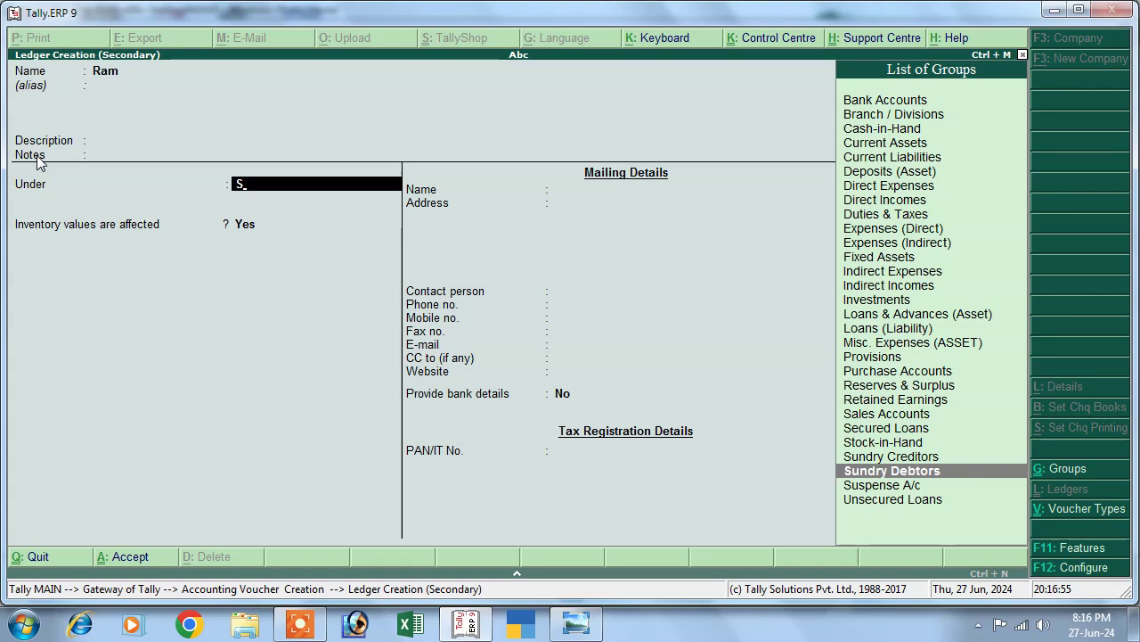
pyautogui.press('Return')
# Keep the default balance, inventory, mailing and tax settings for the customer's ledger, and save it
pyautogui.press('Return')
pyautogui.press('Return')
pyautogui.press('Return')
pyautogui.press('Return')
pyautogui.press('Return')
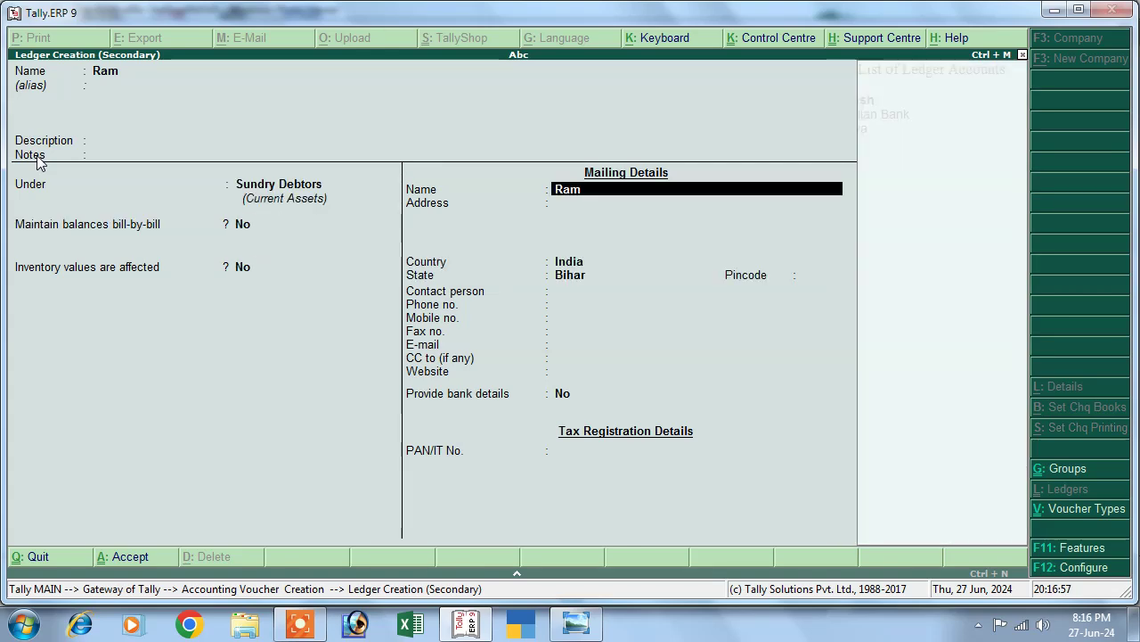
pyautogui.press('Return')
pyautogui.press('Return')
pyautogui.press('Return')
pyautogui.press('Return')
pyautogui.press('Return')
pyautogui.press('Return')
pyautogui.press('Return')
pyautogui.press('Return')
pyautogui.press('Return')
pyautogui.press('Return')
pyautogui.press('Return')
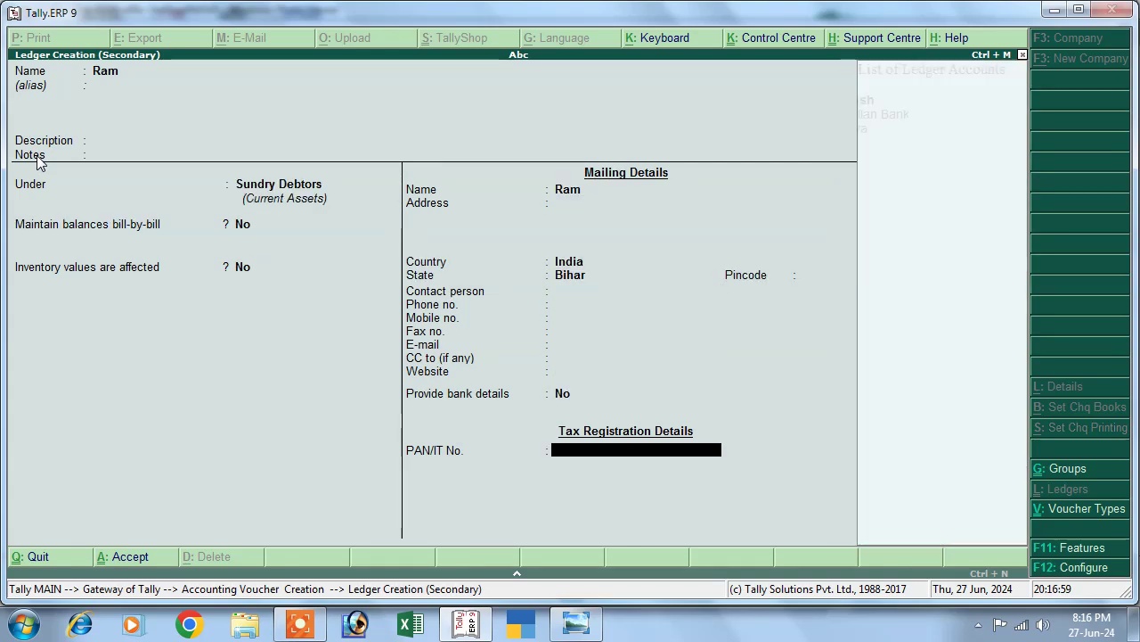
pyautogui.press('Return')
pyautogui.press('Return')
# Save the customer's ledger, check the eighth transaction in the question image, and debit the customer with 40000 in the Sales voucher
pyautogui.press('Return')
pyautogui.press('Return')
pyautogui.press('Return')
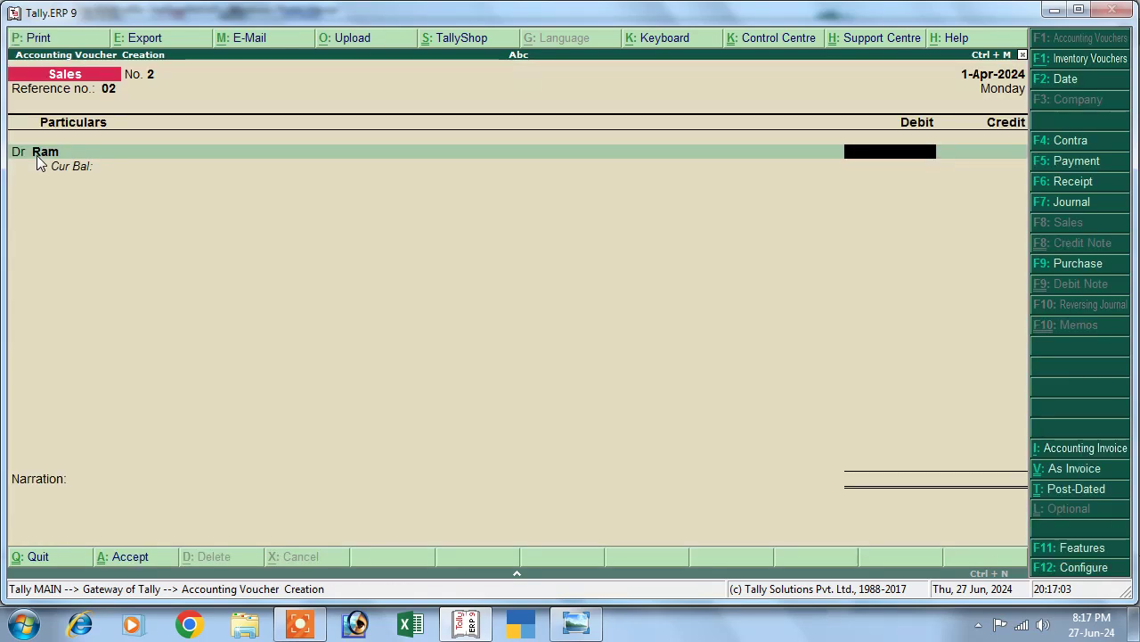
pyautogui.click(575, 626)
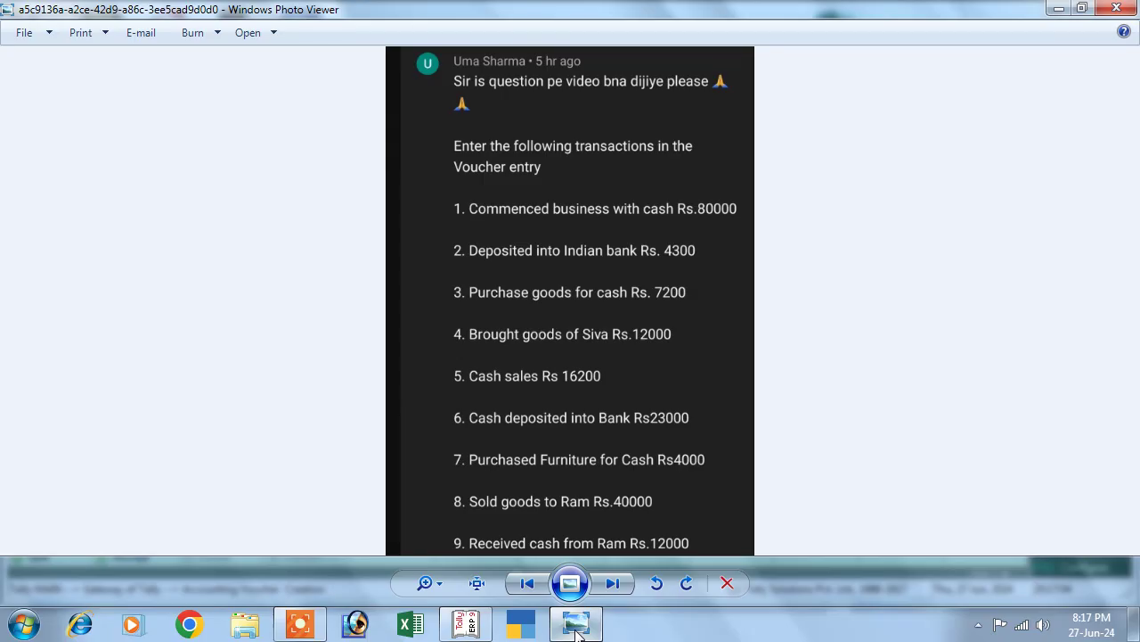
pyautogui.click(575, 628)
pyautogui.write('40000')
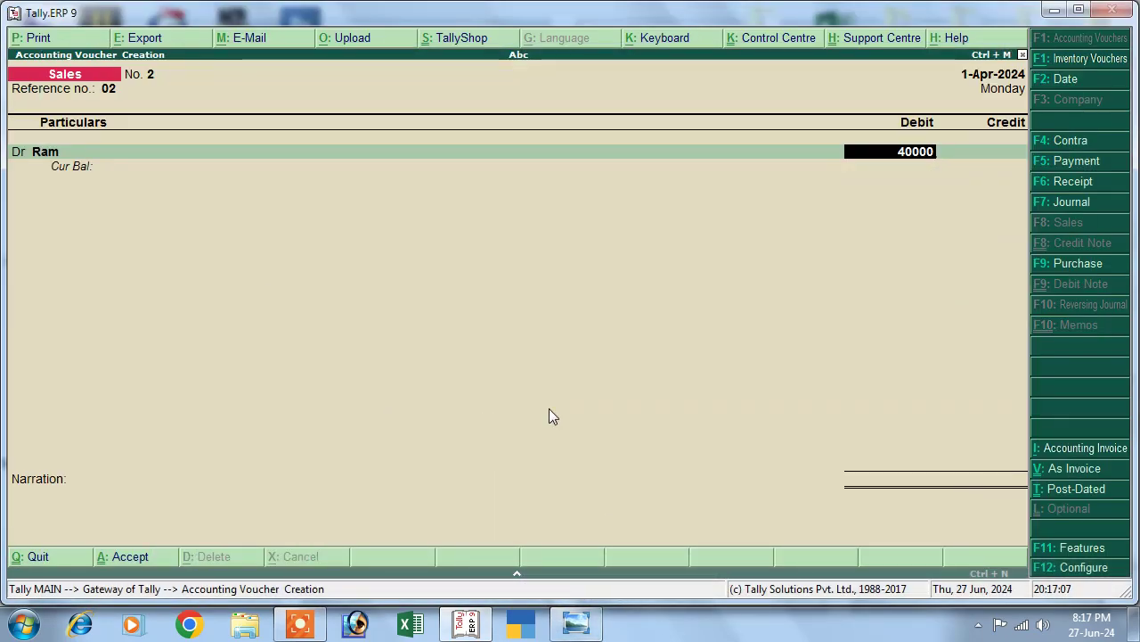
# Credit the Sales ledger with 40,000.00 without inventory allocations, and save the Sales voucher with a blank narration
pyautogui.press('Return')
pyautogui.press('Return')
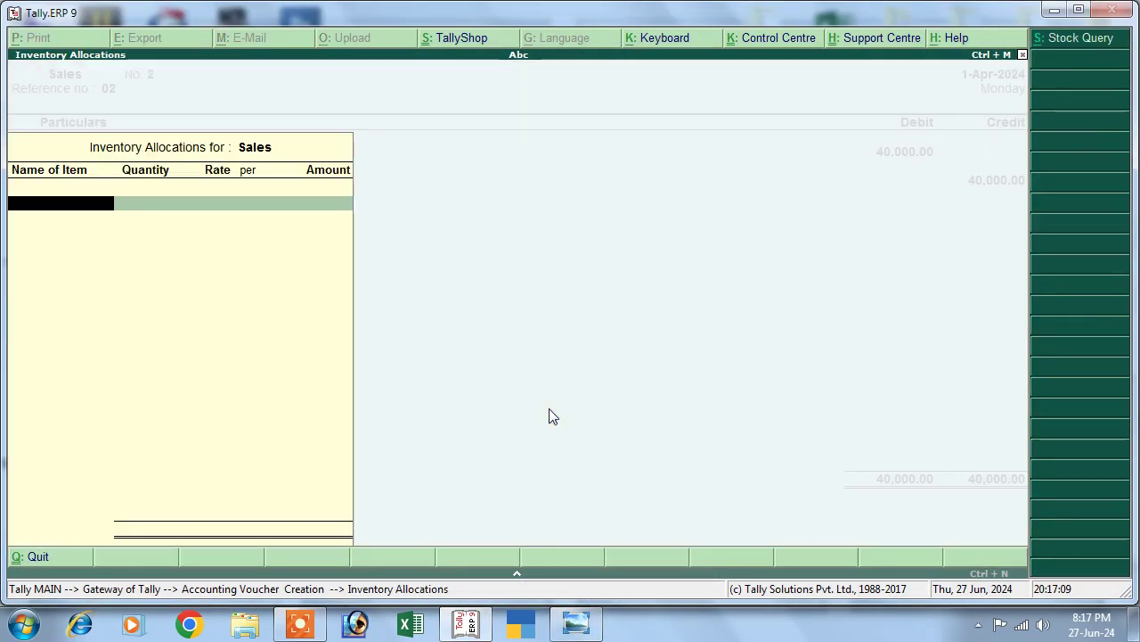
pyautogui.press('Return')
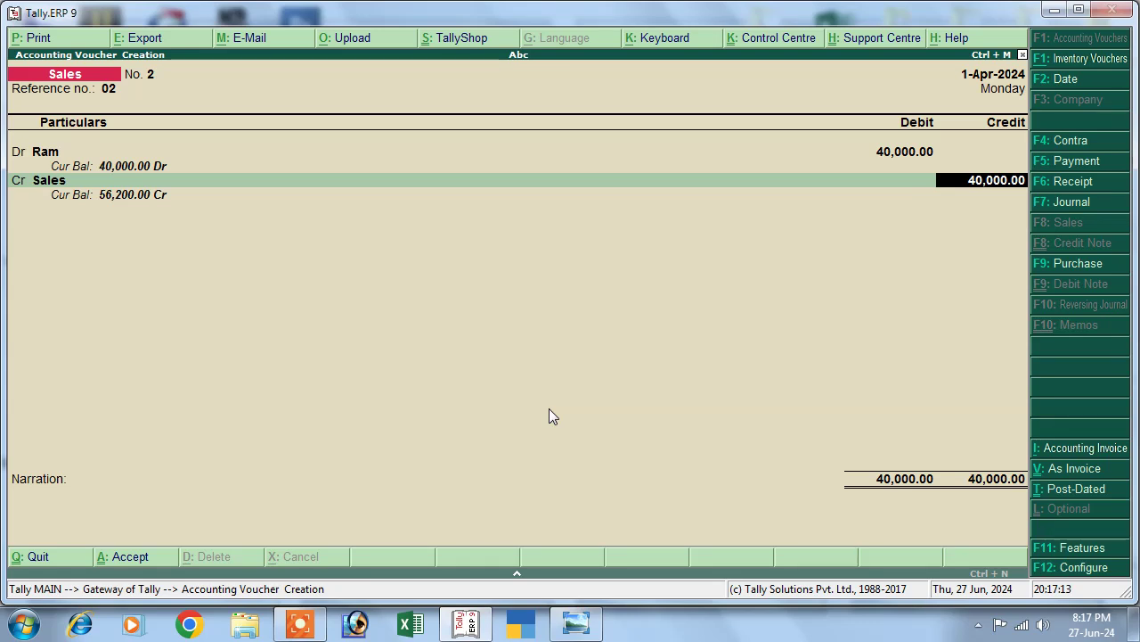
pyautogui.press('Return')
pyautogui.press('Return')
pyautogui.press('Return')
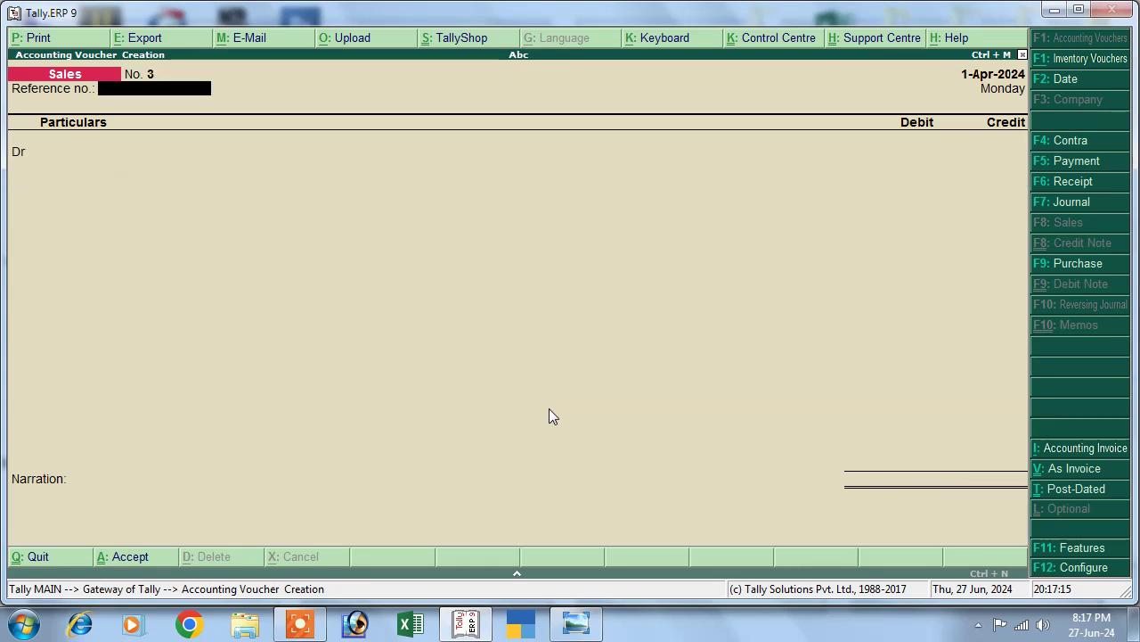
# Check the ninth transaction in the question image, and start a Receipt voucher in Tally.ERP 9 crediting the customer's ledger with 12000
pyautogui.click(575, 622)
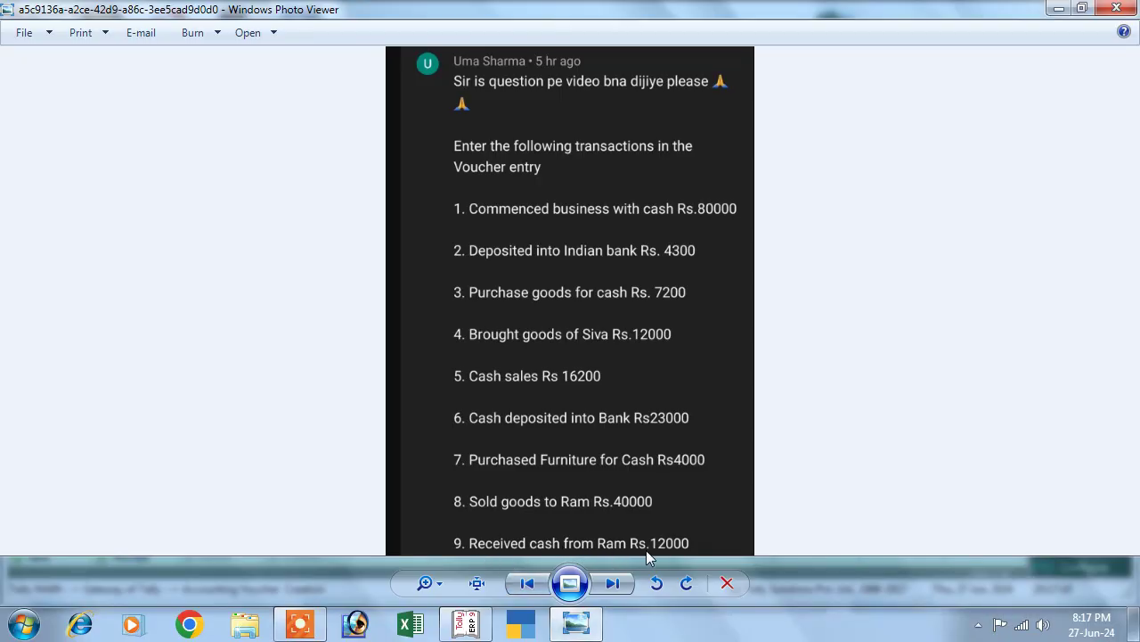
pyautogui.click(465, 622)
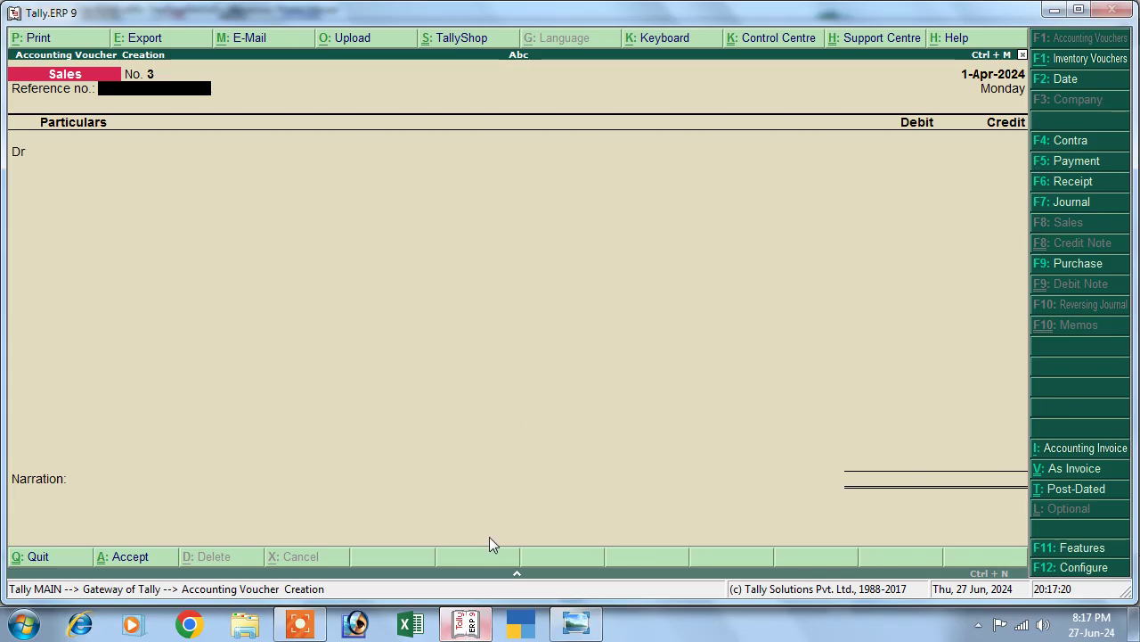
pyautogui.click(1059, 182)
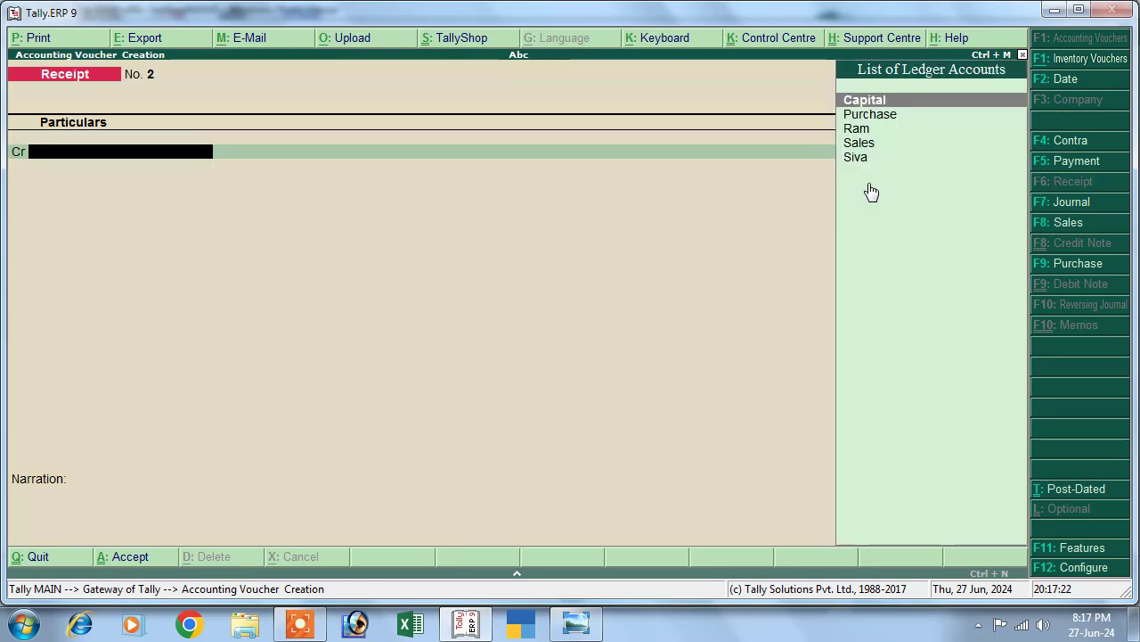
pyautogui.click(857, 131)
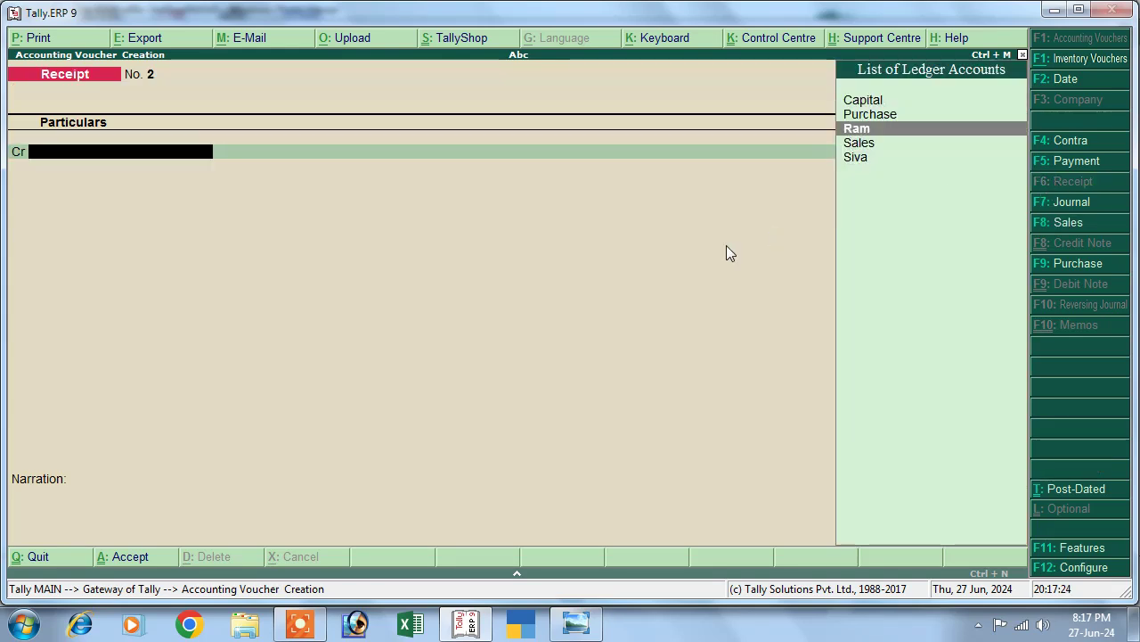
pyautogui.press('Return')
pyautogui.write('1200')
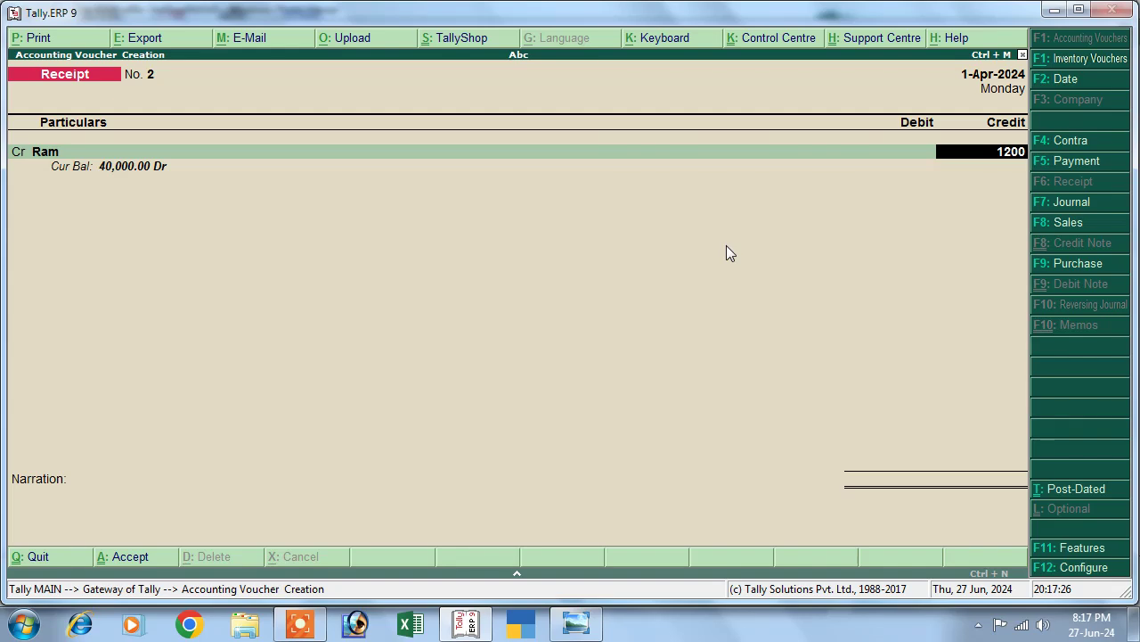
pyautogui.write('0')
pyautogui.press('Return')
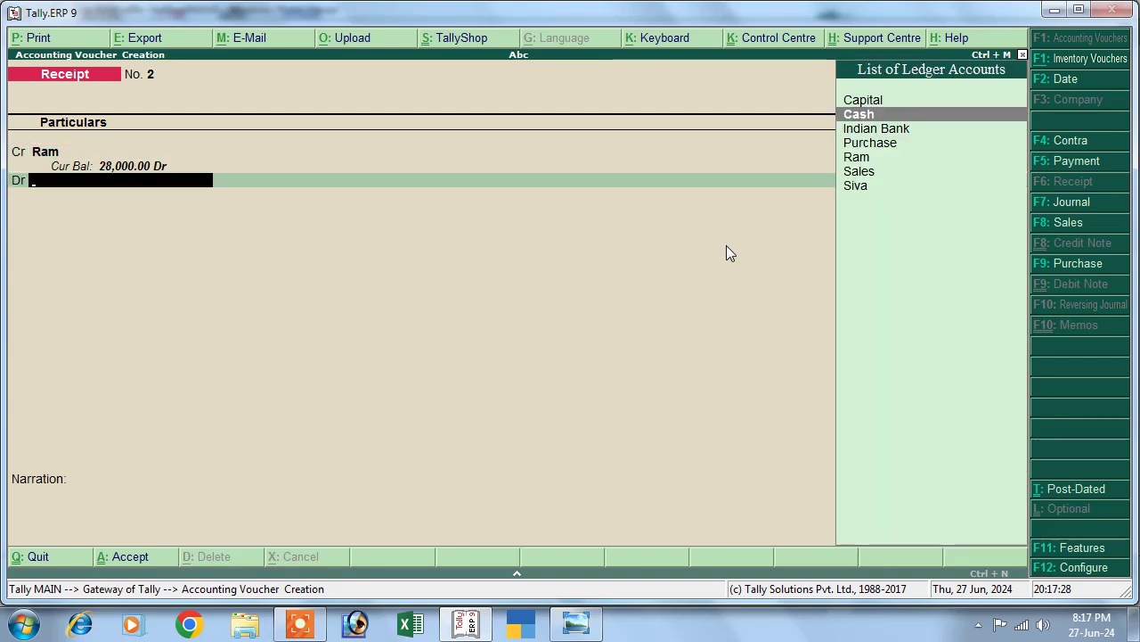
# Debit Cash with 12,000.00 and save the Receipt voucher with a blank narration
pyautogui.press('Return')
pyautogui.press('Return')
pyautogui.press('Return')
pyautogui.press('Return')
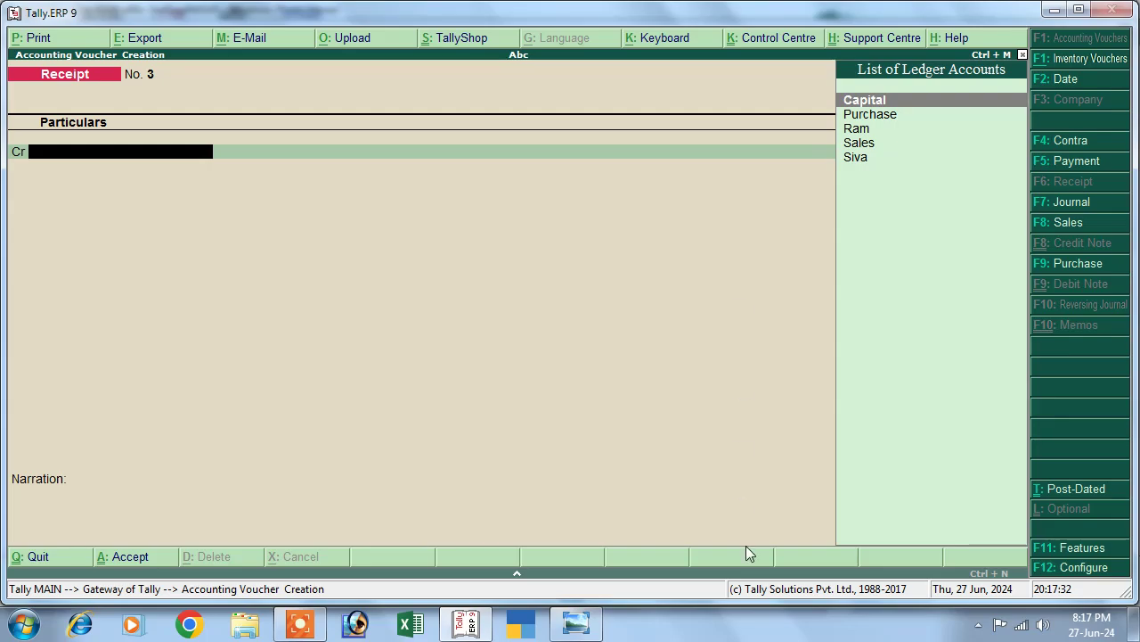
# Check the question image for remaining transactions, and quit voucher creation in Tally.ERP 9
pyautogui.click(575, 624)
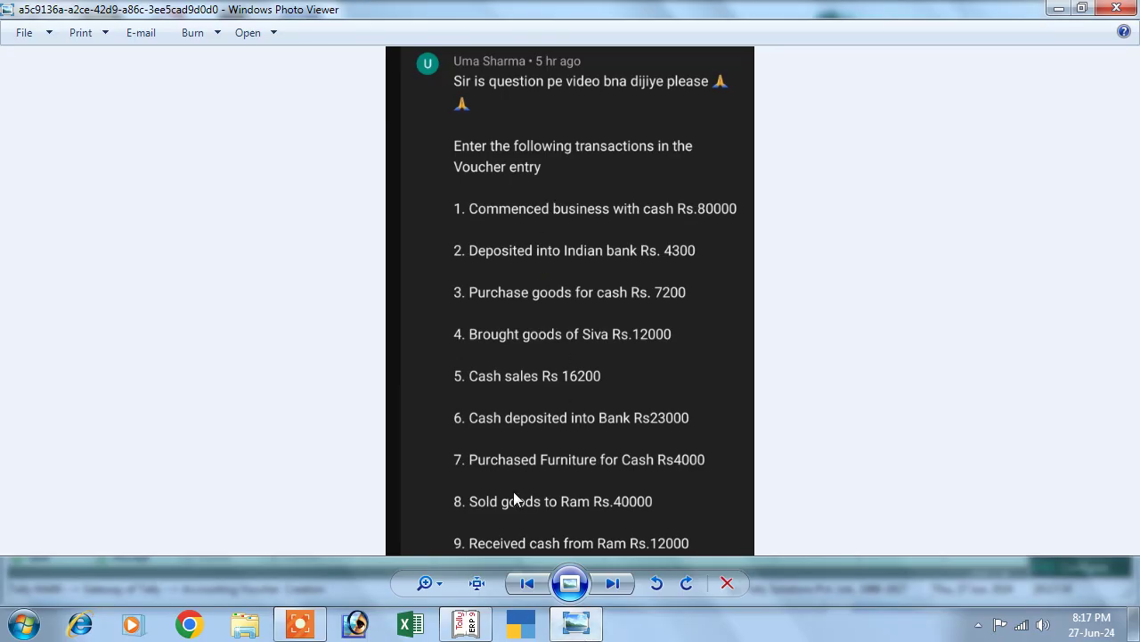
pyautogui.click(465, 624)
pyautogui.press('Escape')
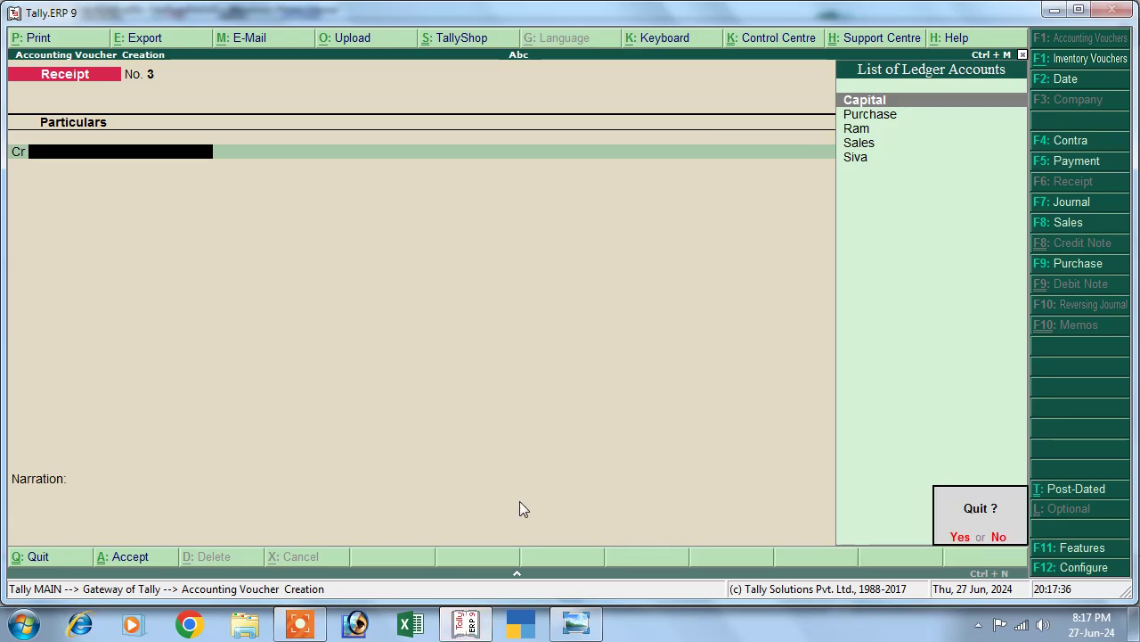
pyautogui.press('y')
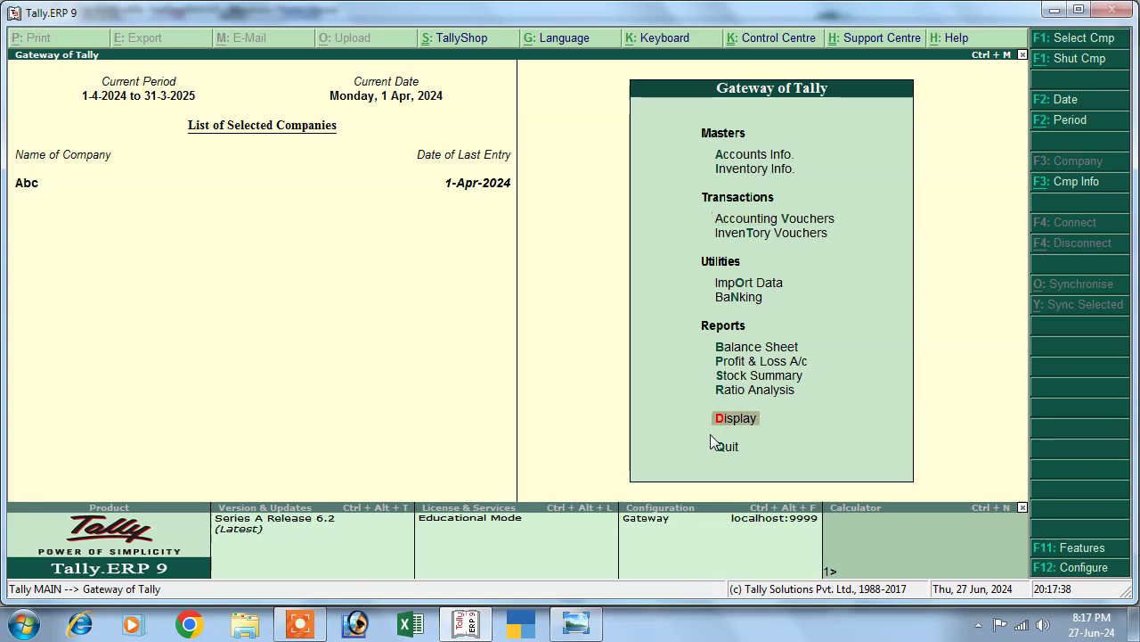
# Review all recorded vouchers in the Day Book in detailed view, and return to the Gateway of Tally
pyautogui.press('Return')
pyautogui.press('Down')
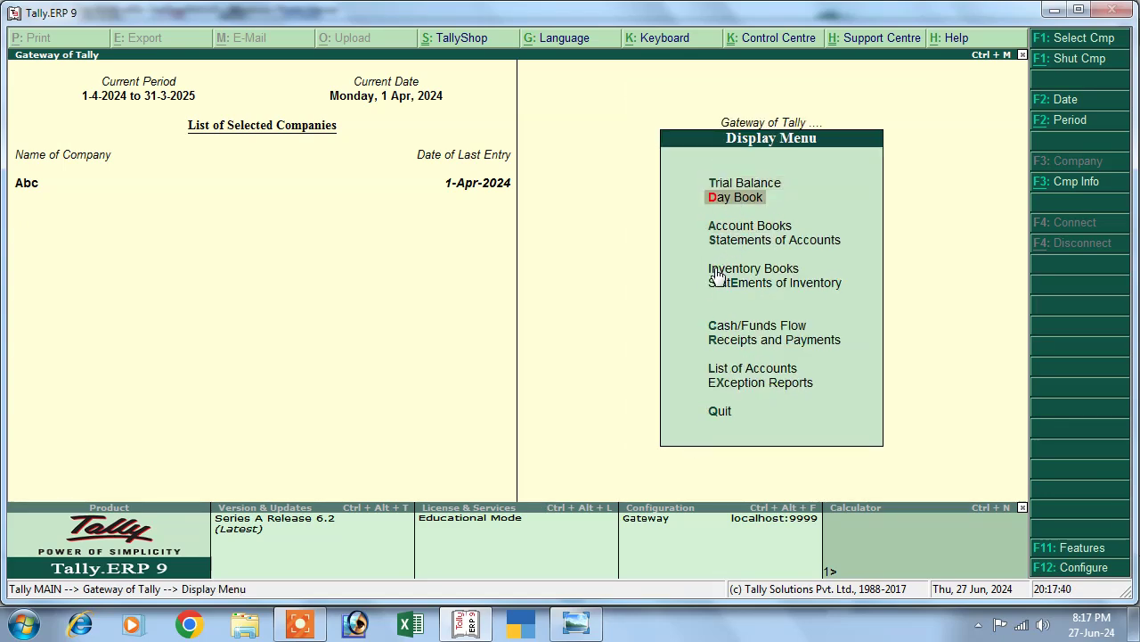
pyautogui.press('Return')
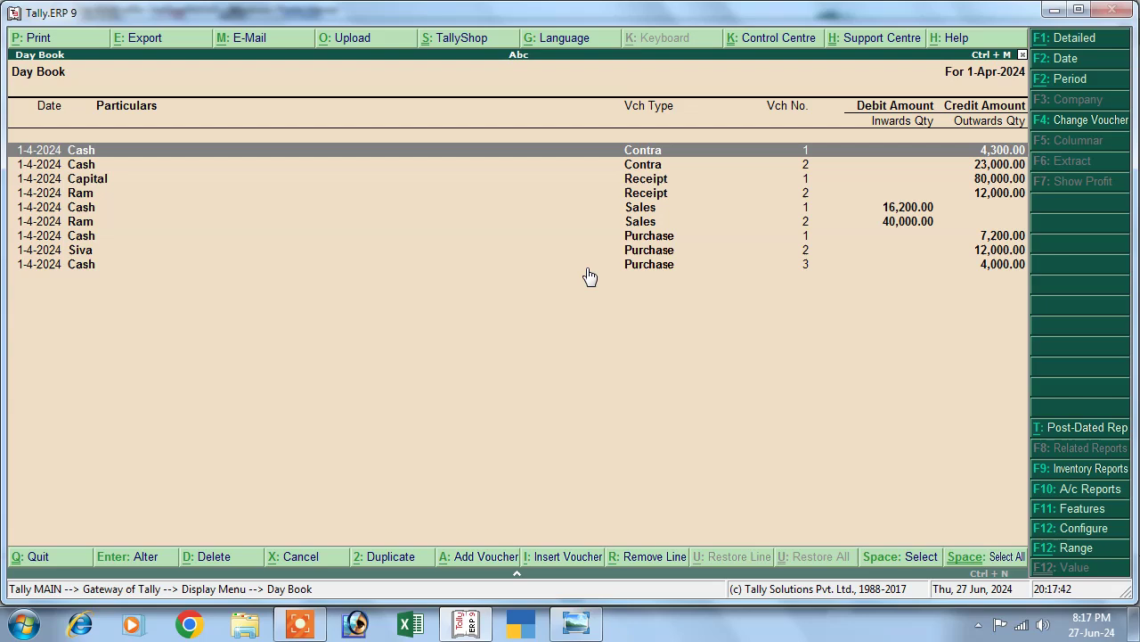
pyautogui.hotkey('alt', 'F1')
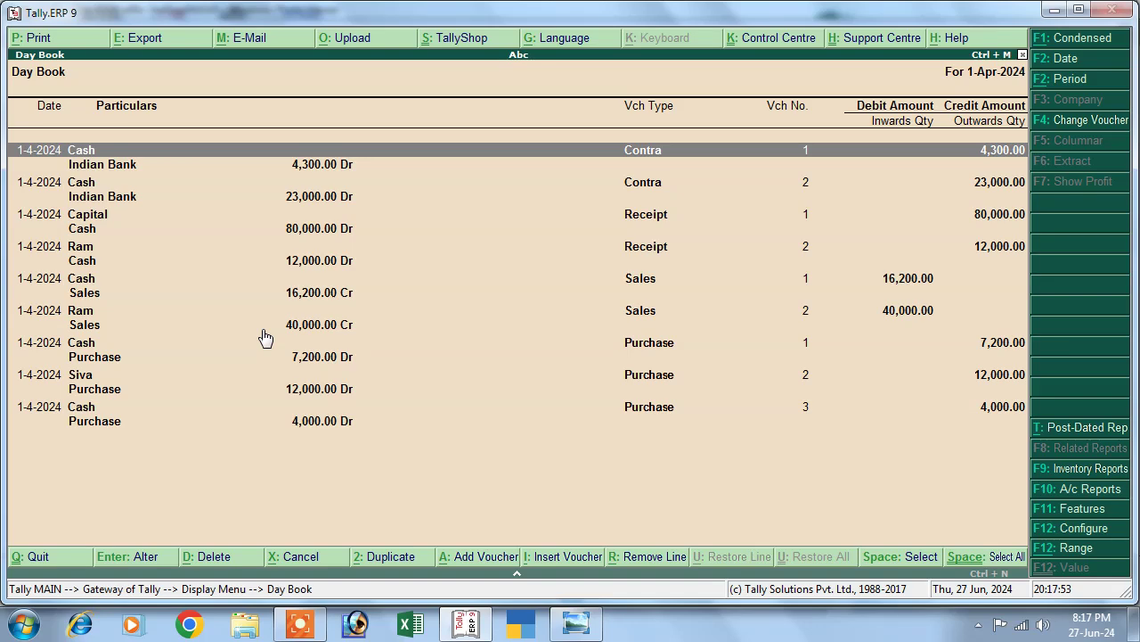
pyautogui.press('Escape')
pyautogui.press('Escape')
pyautogui.press('Escape')
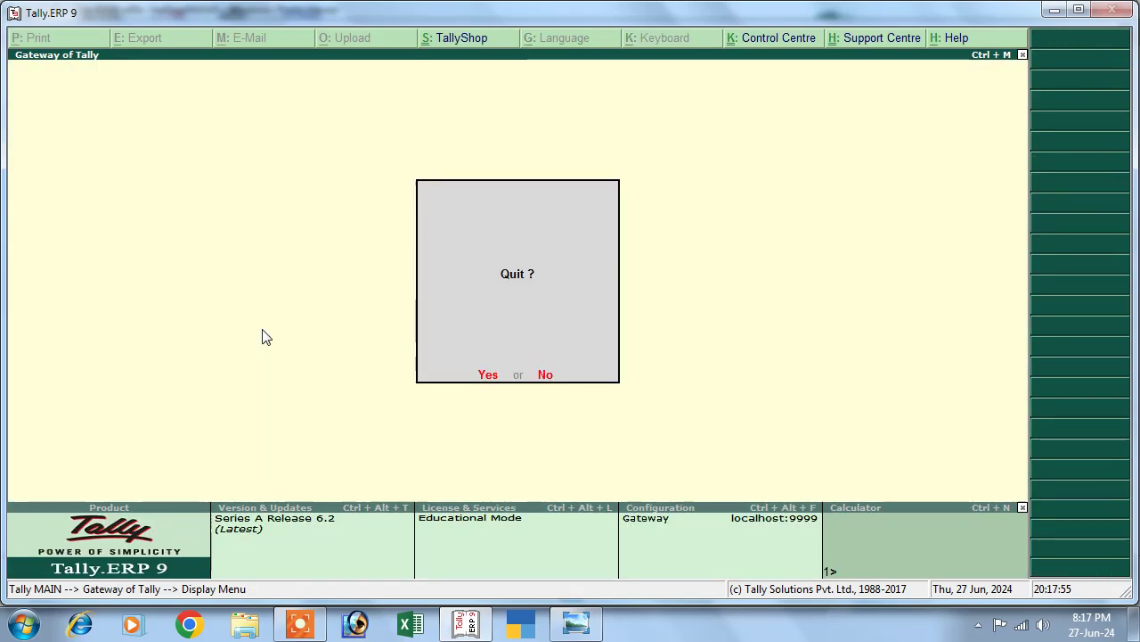
pyautogui.press('Escape')
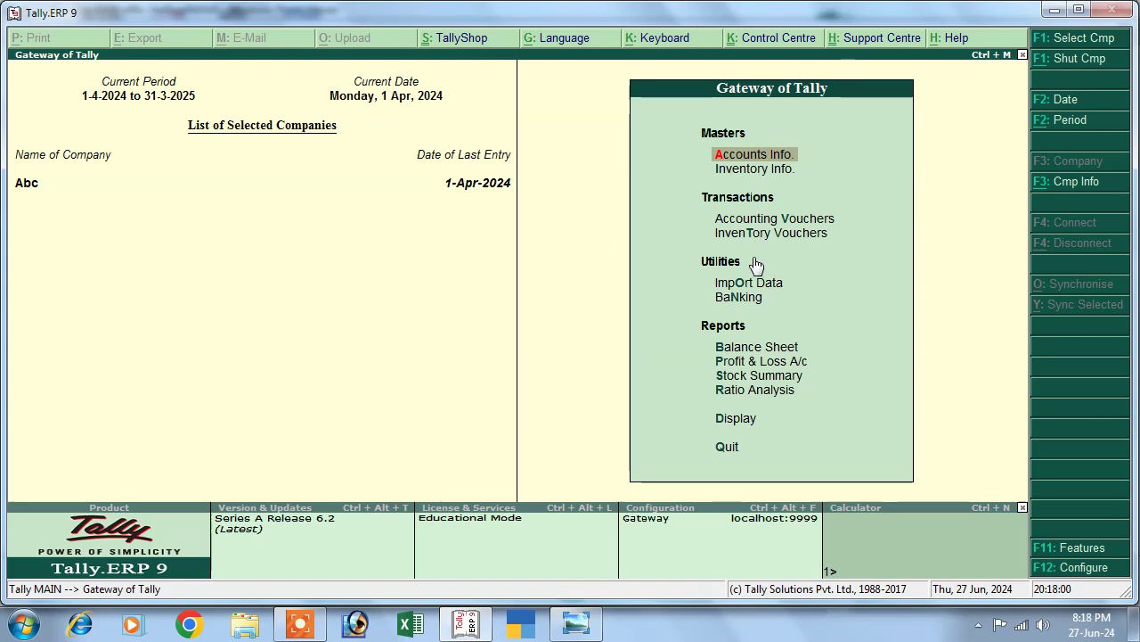
# Reopen the Day Book and open Receipt voucher No. 2 for alteration, going to its credit amount
pyautogui.click(735, 417)
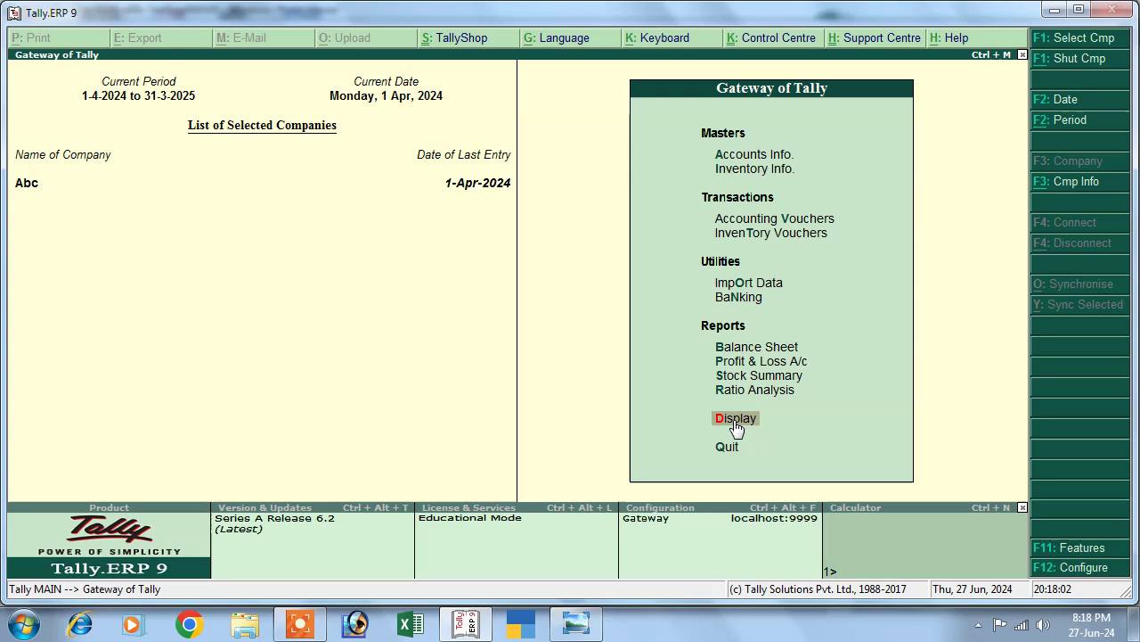
pyautogui.click(733, 420)
pyautogui.click(736, 198)
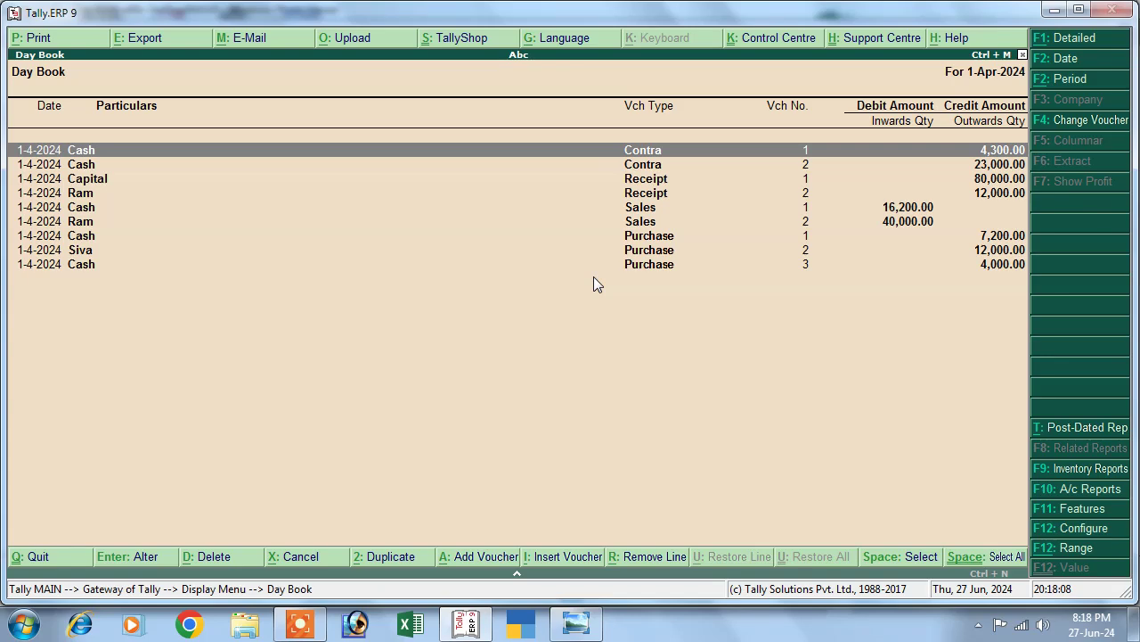
pyautogui.press('Down')
pyautogui.press('Down')
pyautogui.press('Down')
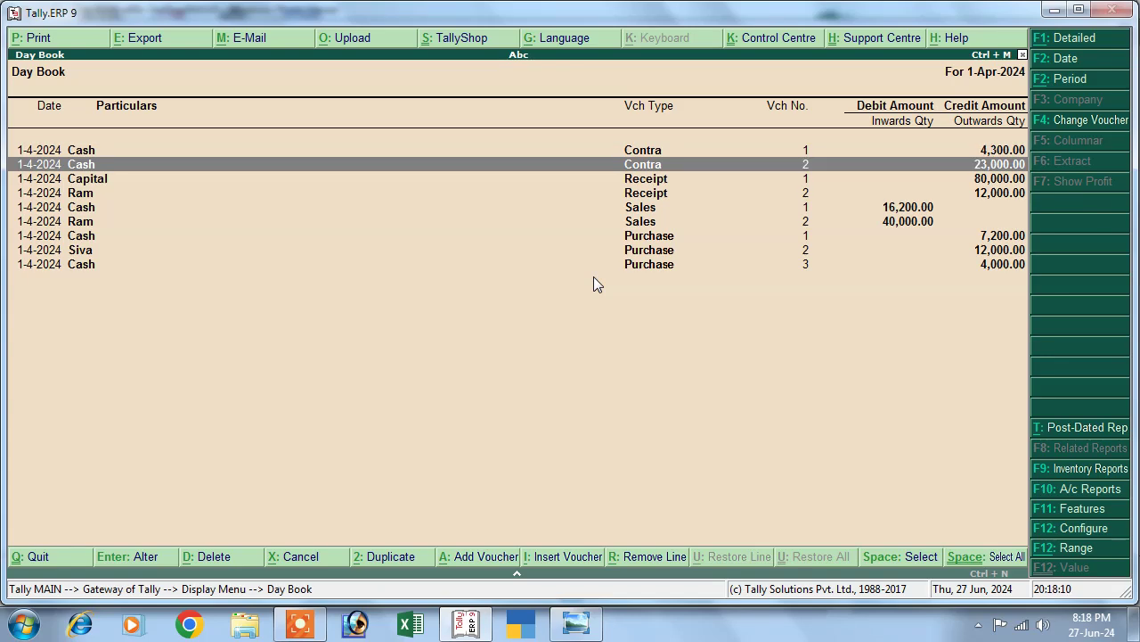
pyautogui.press('Return')
pyautogui.press('Return')
pyautogui.press('Return')
pyautogui.press('Return')
pyautogui.press('Return')
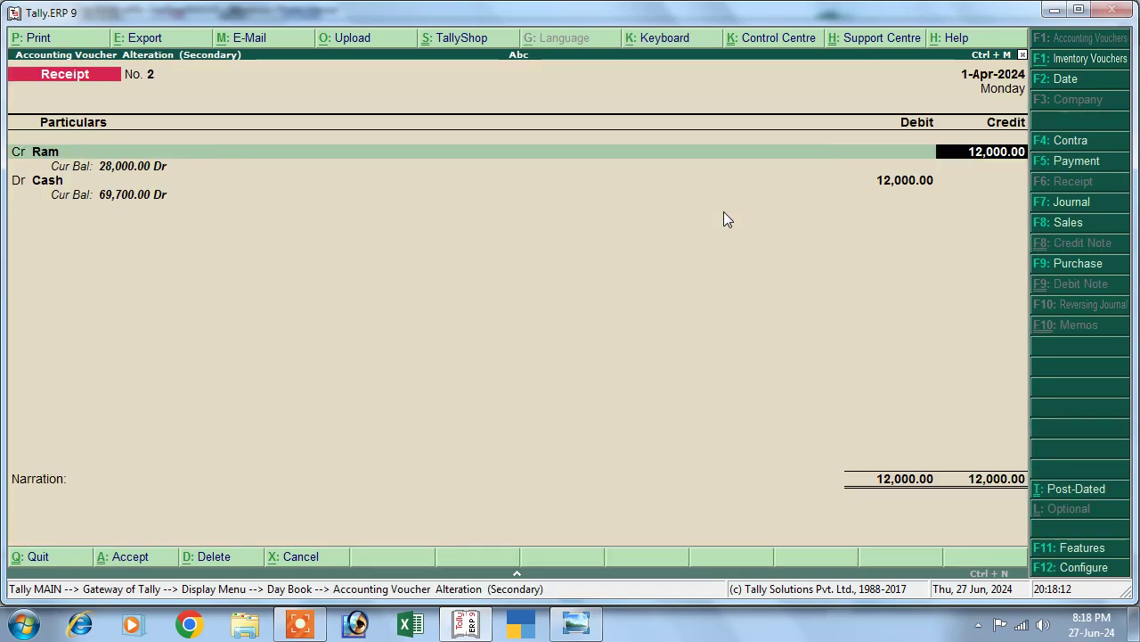
# Set the credit amount of Receipt voucher No. 2 to 11000 and save the altered voucher
pyautogui.press('BackSpace')
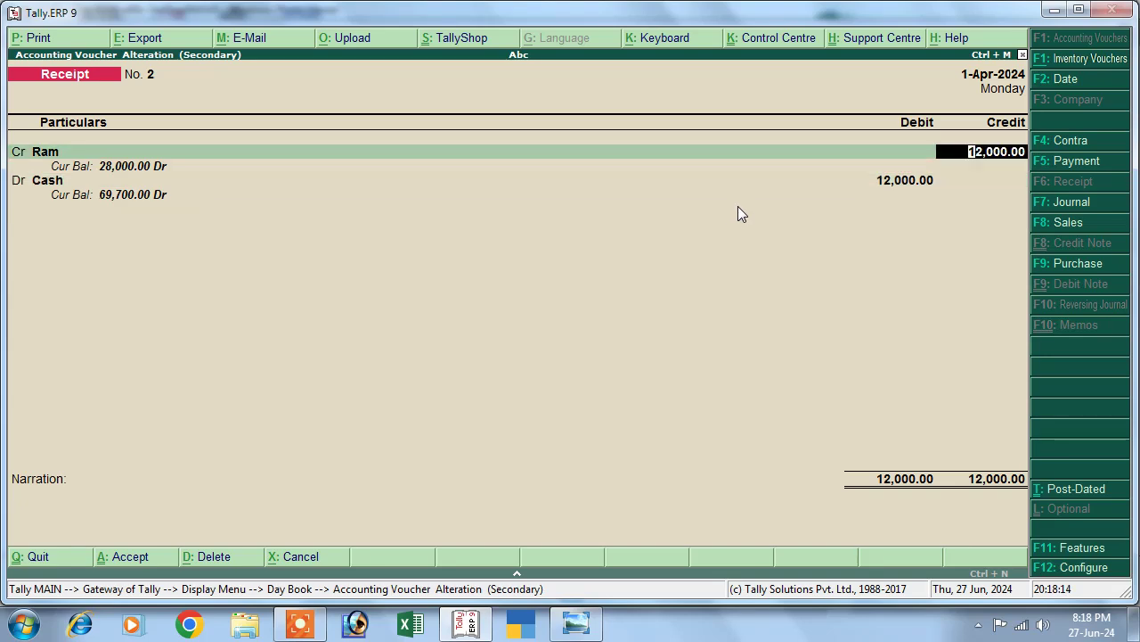
pyautogui.write('11000')
pyautogui.press('Return')
pyautogui.press('Return')
pyautogui.press('Return')
pyautogui.press('Return')
pyautogui.press('Return')
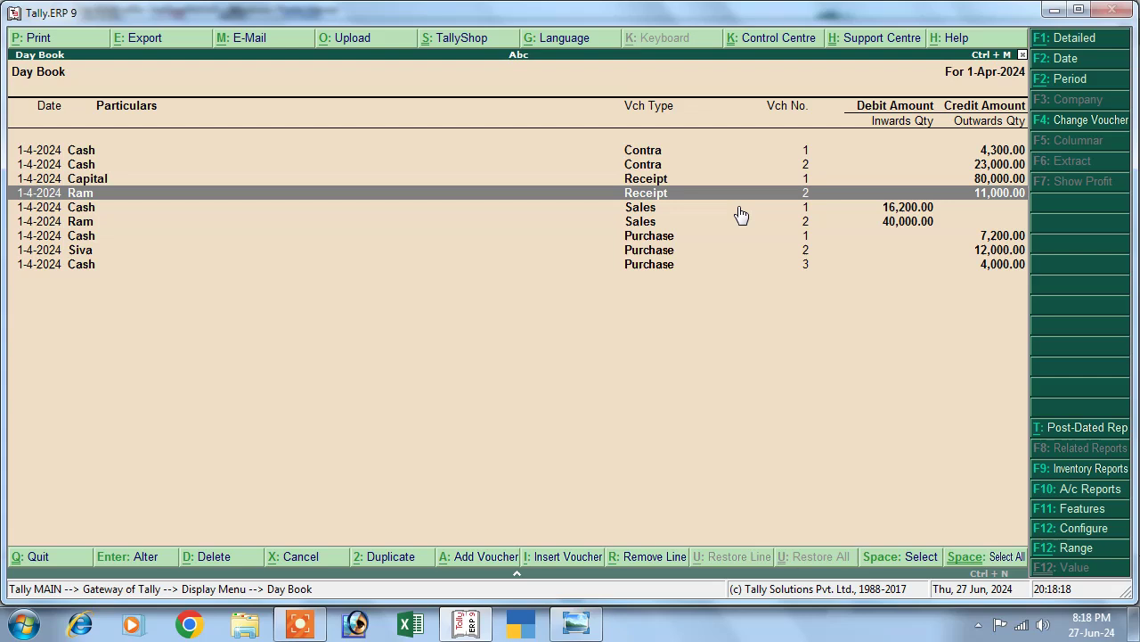
# Delete the 12,000.00 Purchase voucher No. 2 from the Day Book
pyautogui.click(653, 255)
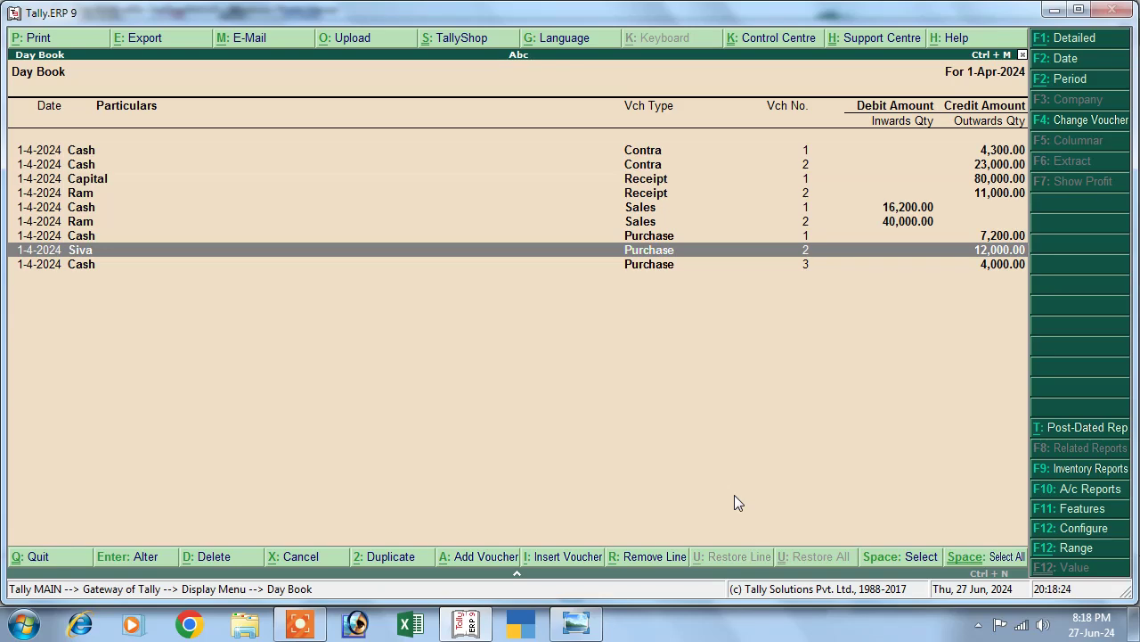
pyautogui.press('Return')
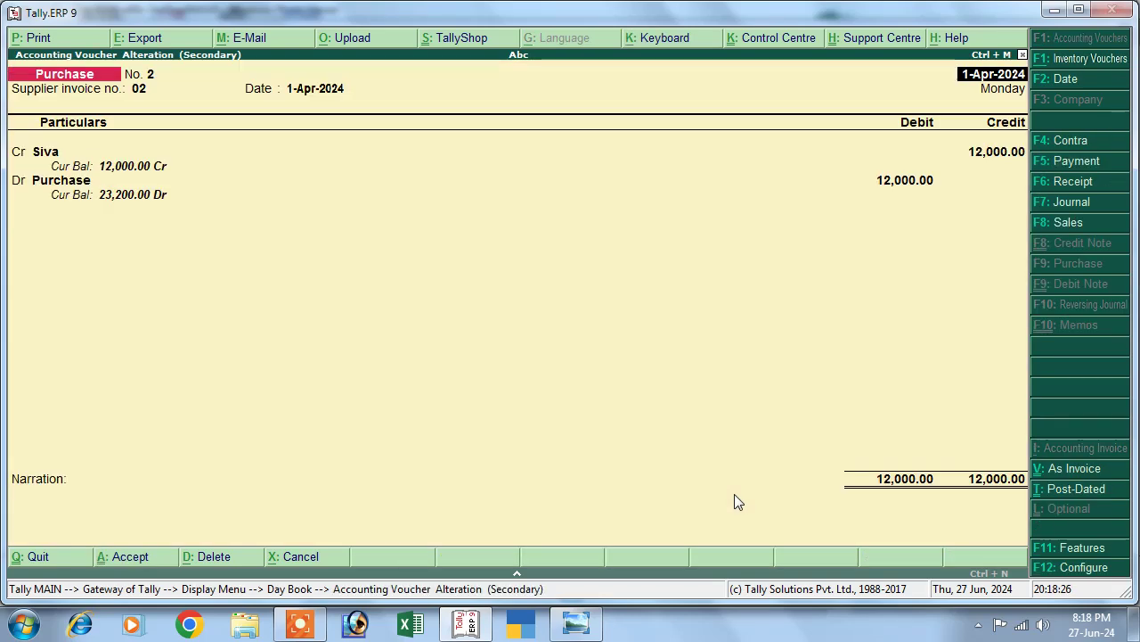
pyautogui.hotkey('alt', 'd')
pyautogui.press('y')
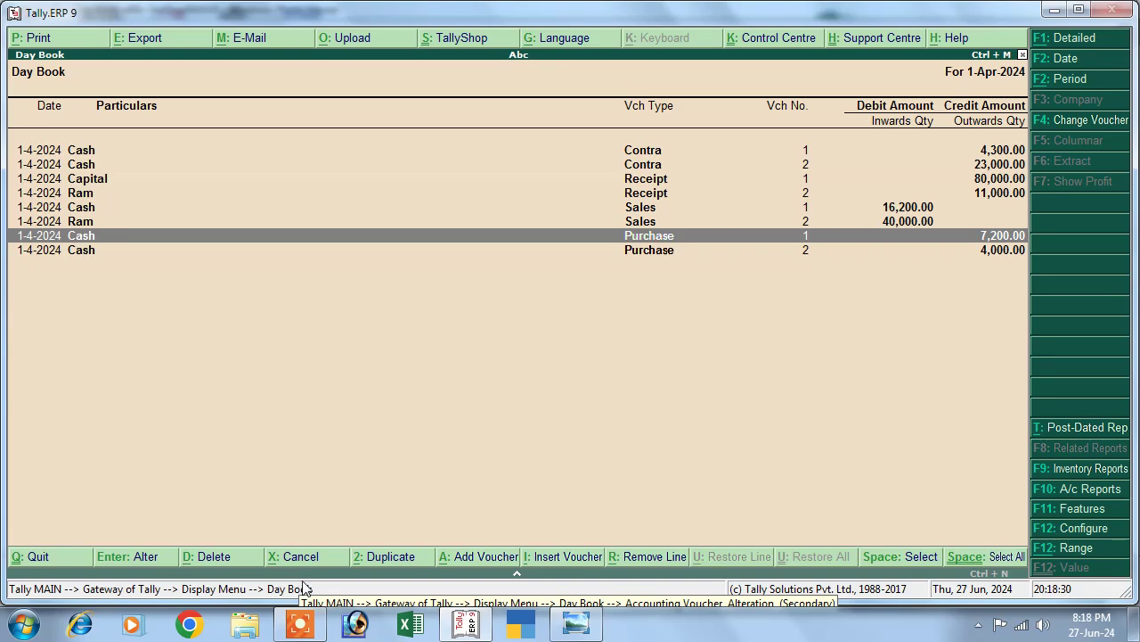
# Delete the 7,200.00 cash Purchase voucher No. 1 from the Day Book
pyautogui.press('Return')
pyautogui.hotkey('alt', 'd')
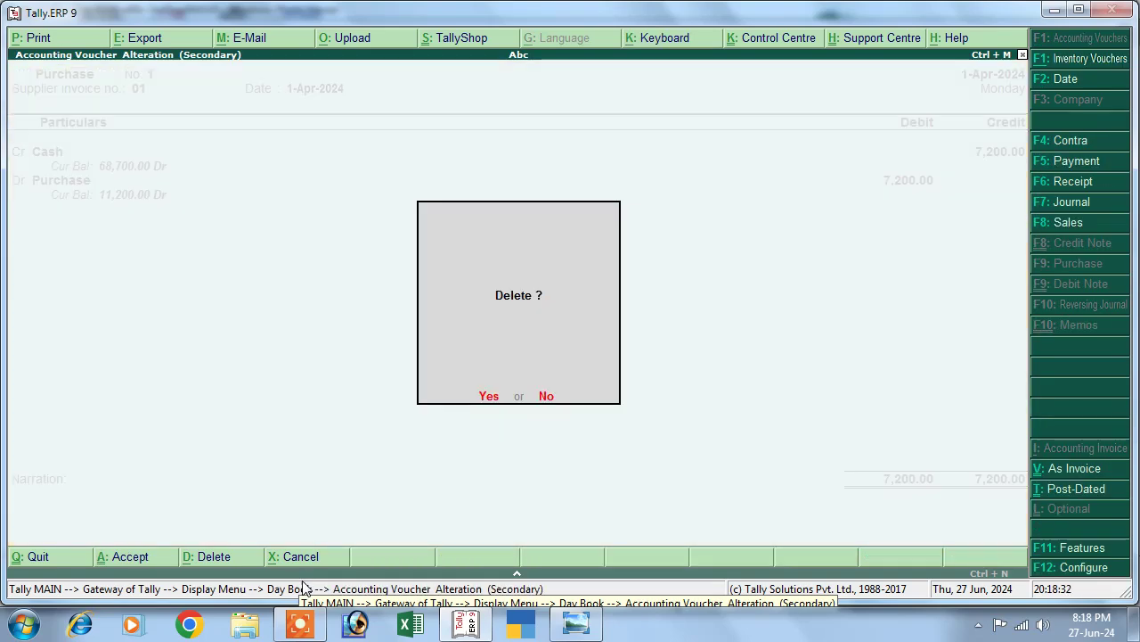
pyautogui.press('y')
# Delete the 40,000.00 Sales voucher No. 2, and leave the Day Book for the Gateway of Tally
pyautogui.press('Return')
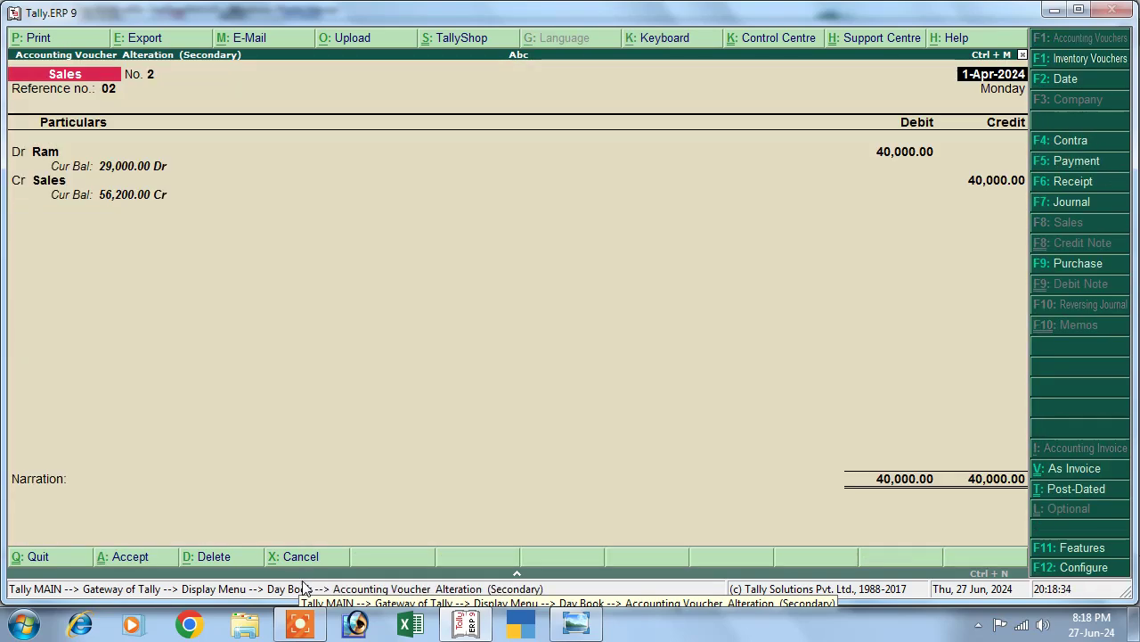
pyautogui.hotkey('alt', 'd')
pyautogui.press('y')
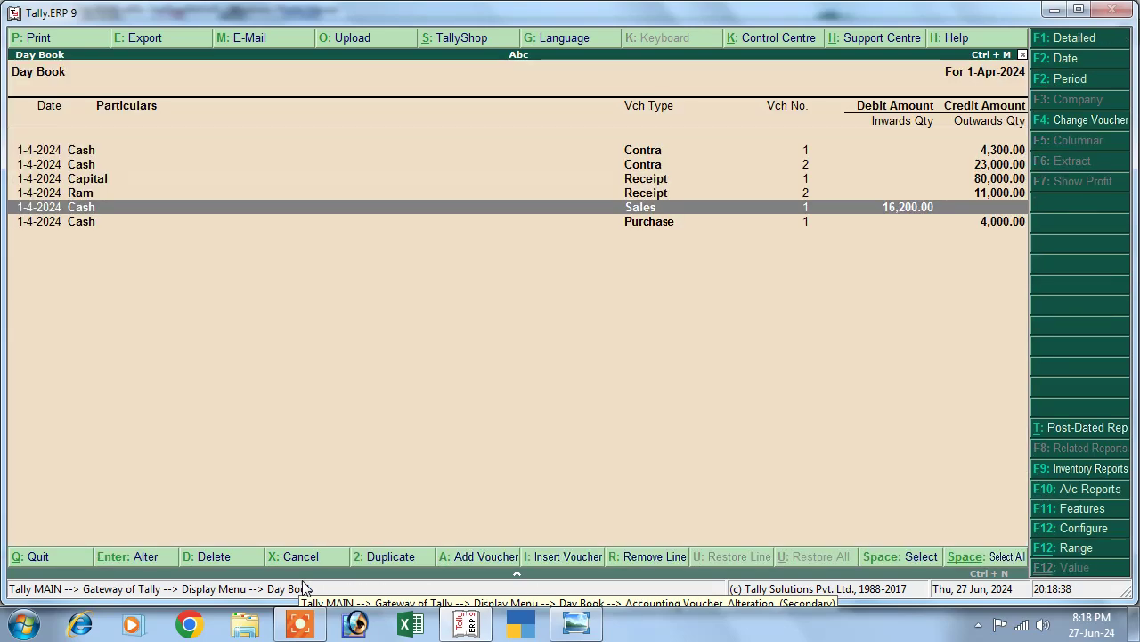
pyautogui.press('Escape')
pyautogui.press('Escape')
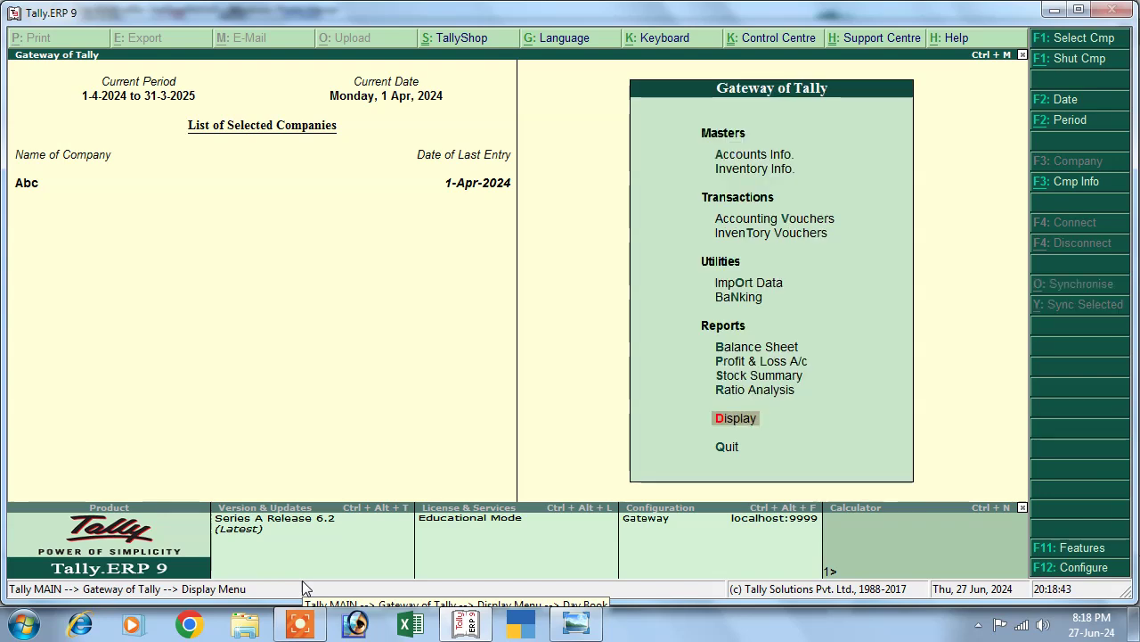
pyautogui.press('Home')
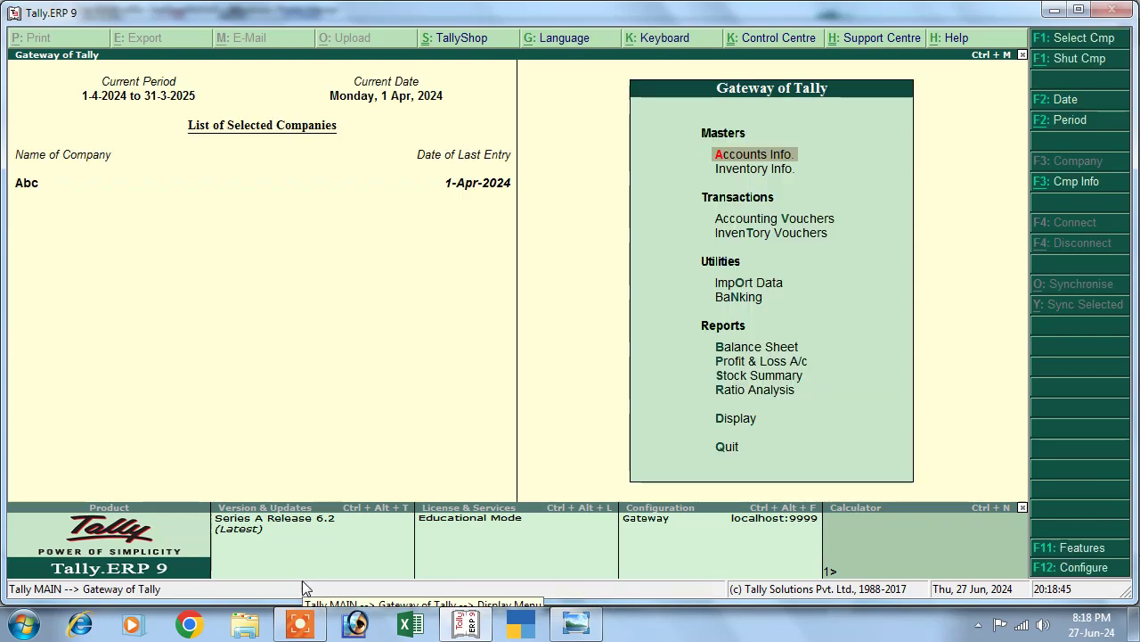